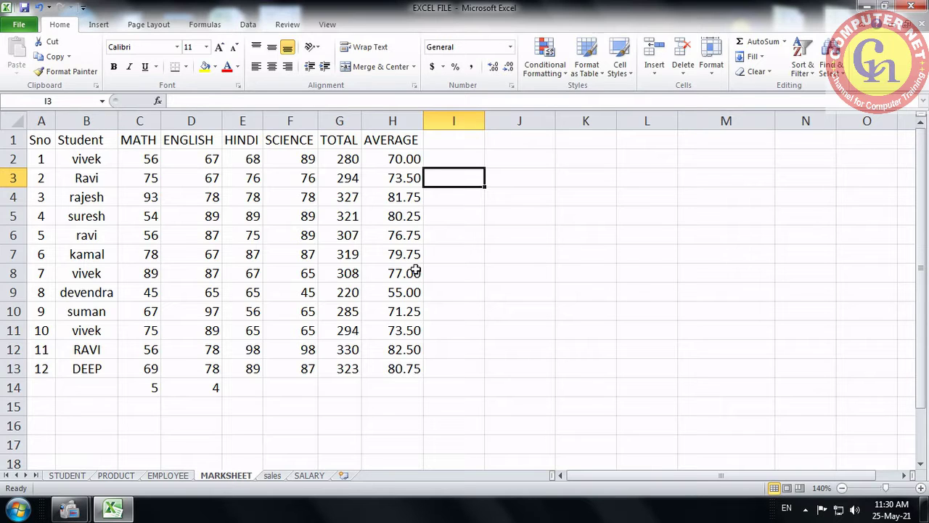
Clear the contents of cells C14:D15 below the MATH and ENGLISH marks.
{"action": "left_click_drag", "start_coordinate": [137, 385], "coordinate": [190, 397]}
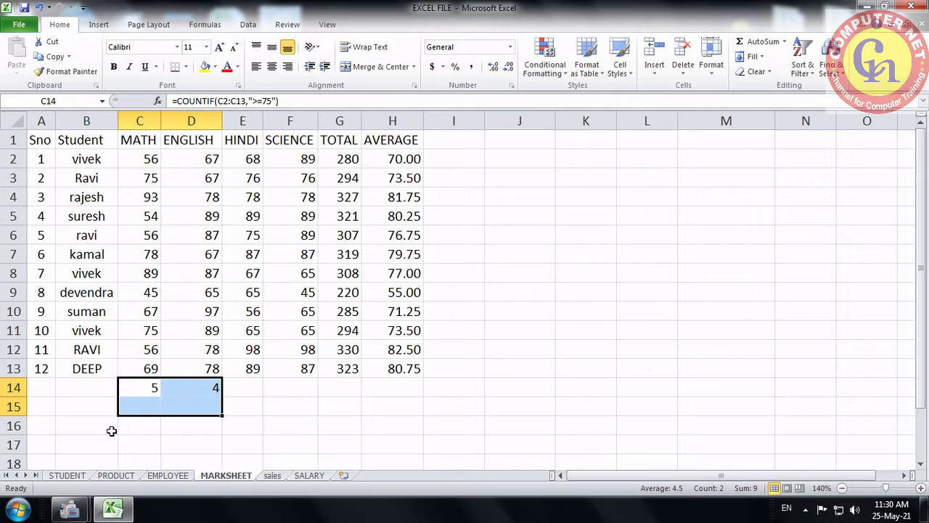
{"action": "key", "text": "Delete"}
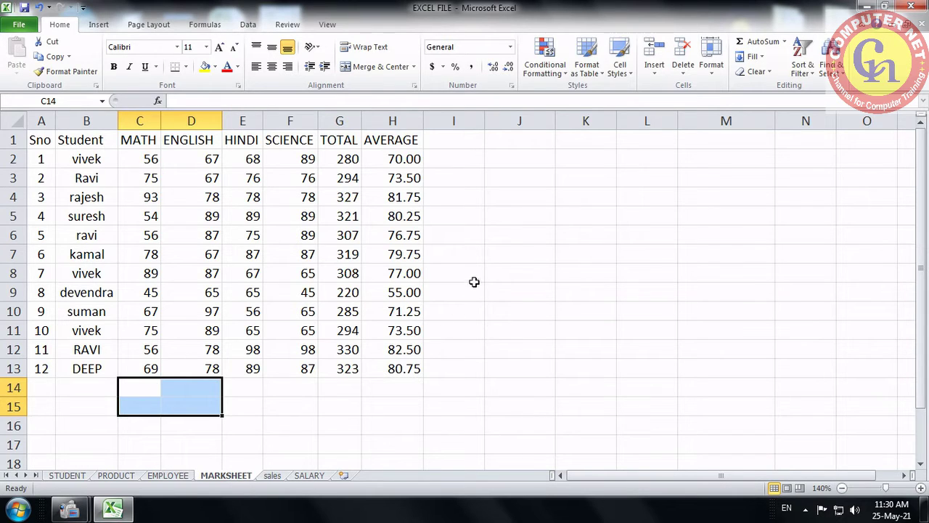
{"action": "left_click", "coordinate": [507, 252]}
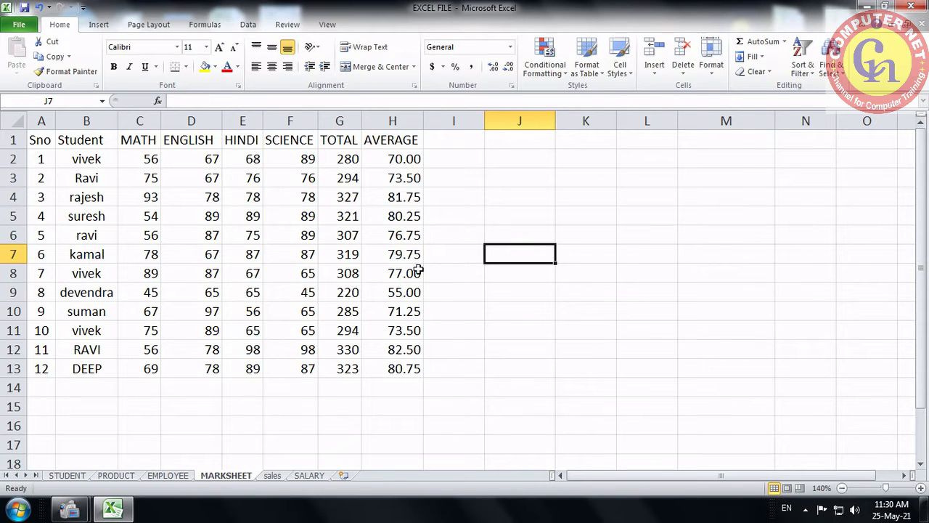
Add the column heading RESULT in cell I1, beside AVERAGE.
{"action": "left_click", "coordinate": [458, 140]}
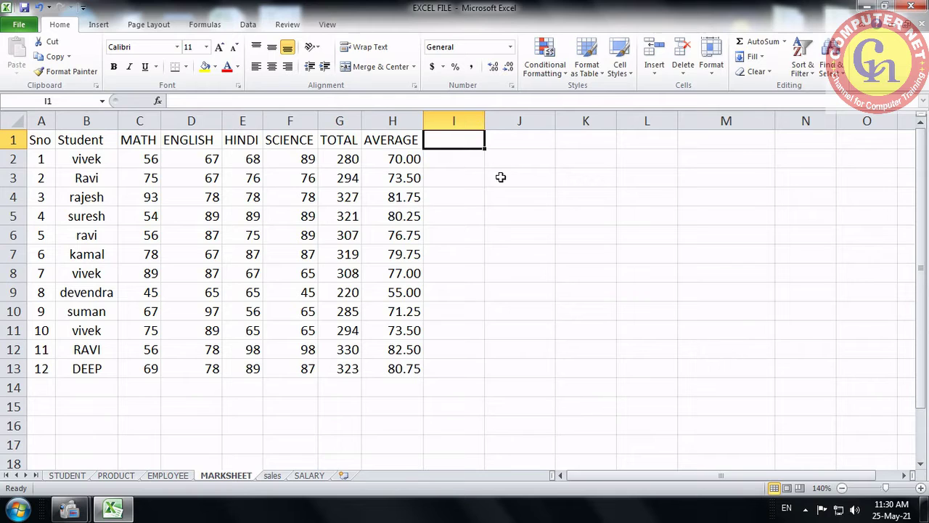
{"action": "type", "text": "R"}
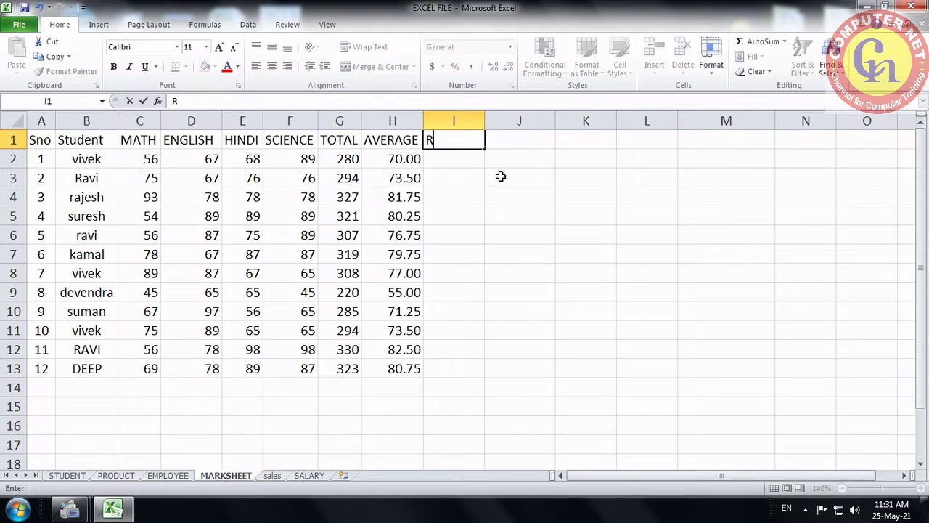
{"action": "type", "text": "ESULT"}
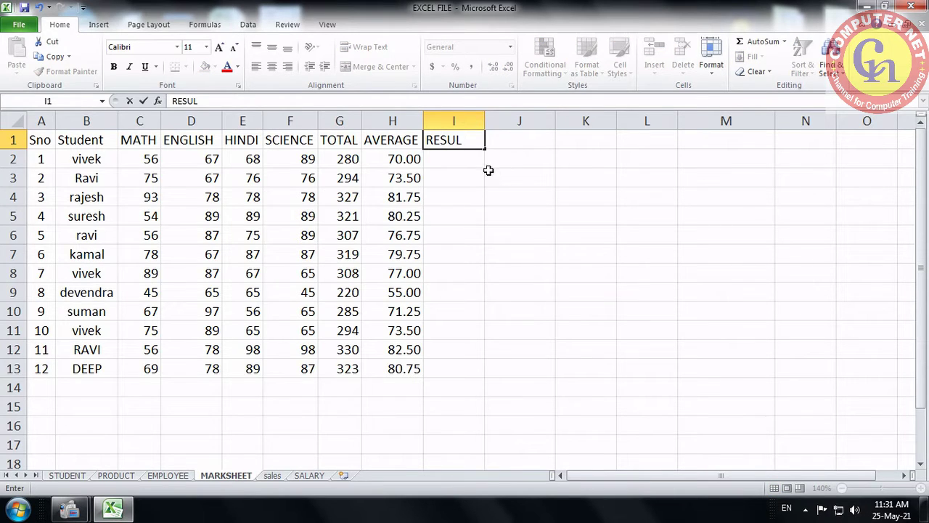
{"action": "left_click", "coordinate": [463, 181]}
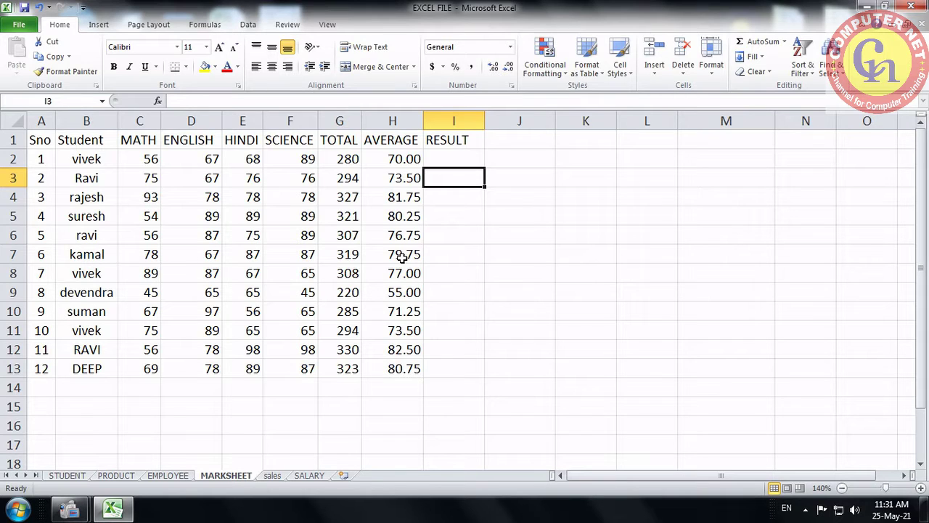
Change the marks of student number 8 in row 9 to 46 in ENGLISH and 47 in HINDI.
{"action": "left_click_drag", "start_coordinate": [395, 158], "coordinate": [410, 362]}
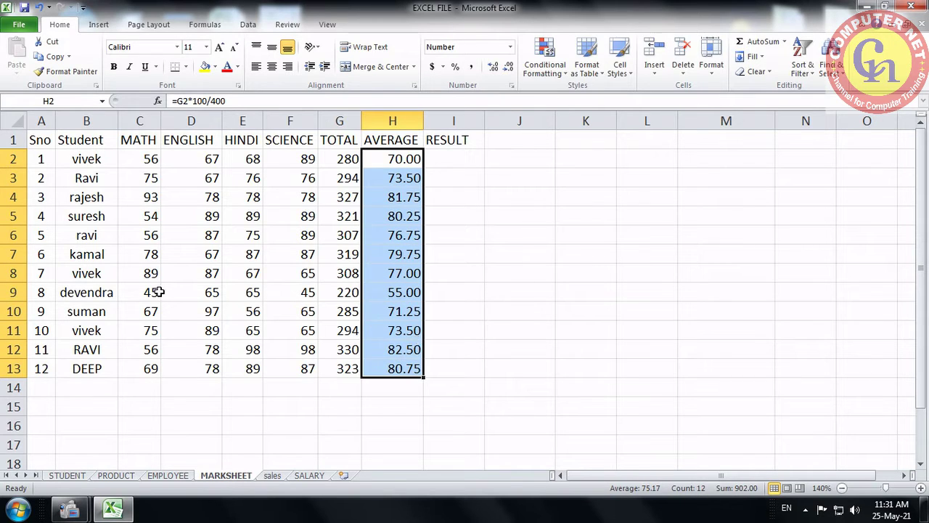
{"action": "left_click", "coordinate": [201, 294]}
{"action": "type", "text": "46"}
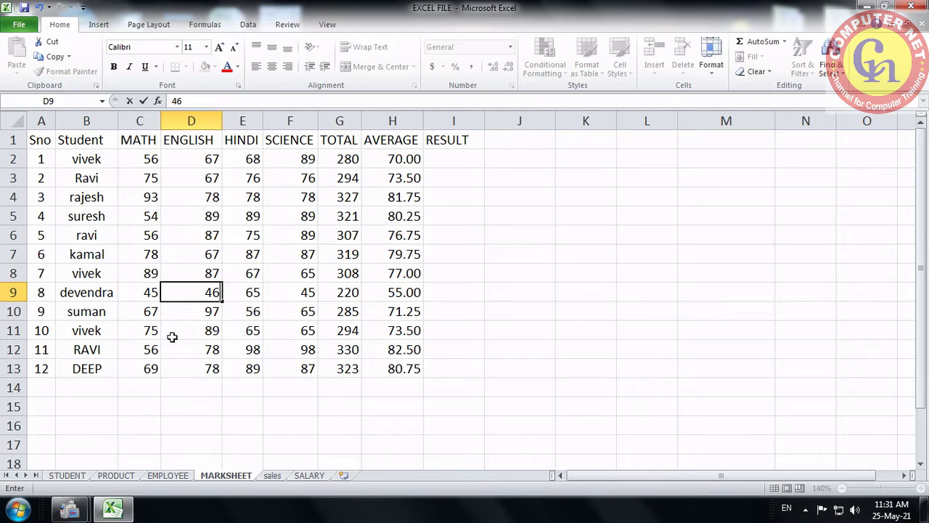
{"action": "key", "text": "Tab"}
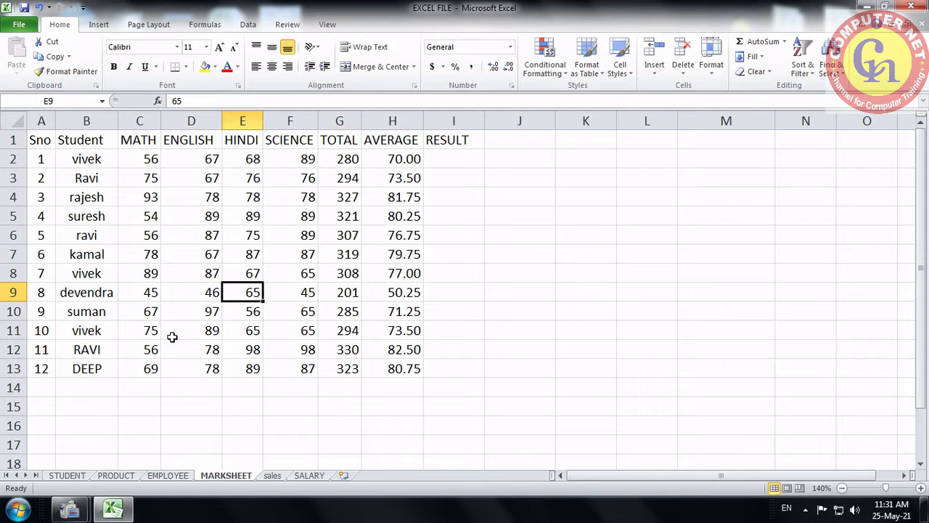
{"action": "type", "text": "47"}
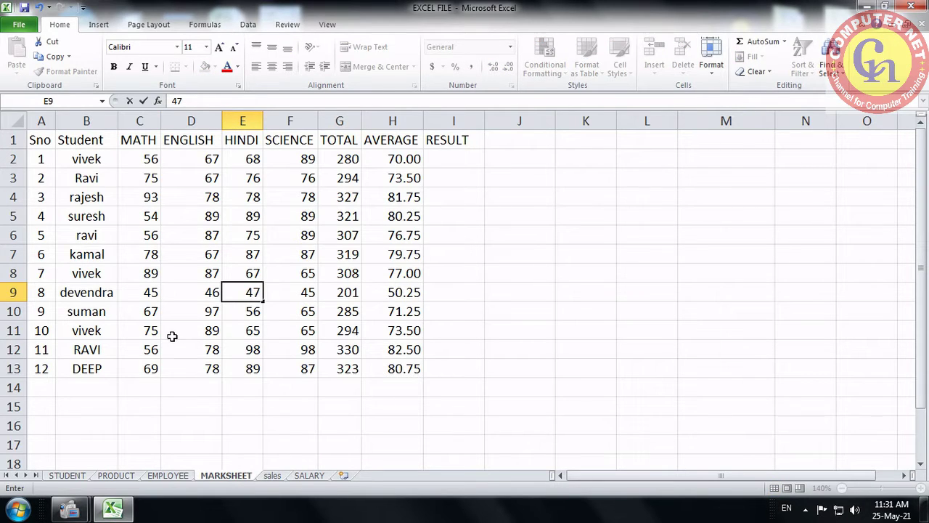
{"action": "key", "text": "Tab"}
Change the marks of student number 4 in row 5 to MATH 34, ENGLISH 38, HINDI 37 and SCIENCE 37.
{"action": "key", "text": "Up"}
{"action": "key", "text": "Up"}
{"action": "key", "text": "Up"}
{"action": "key", "text": "Up"}
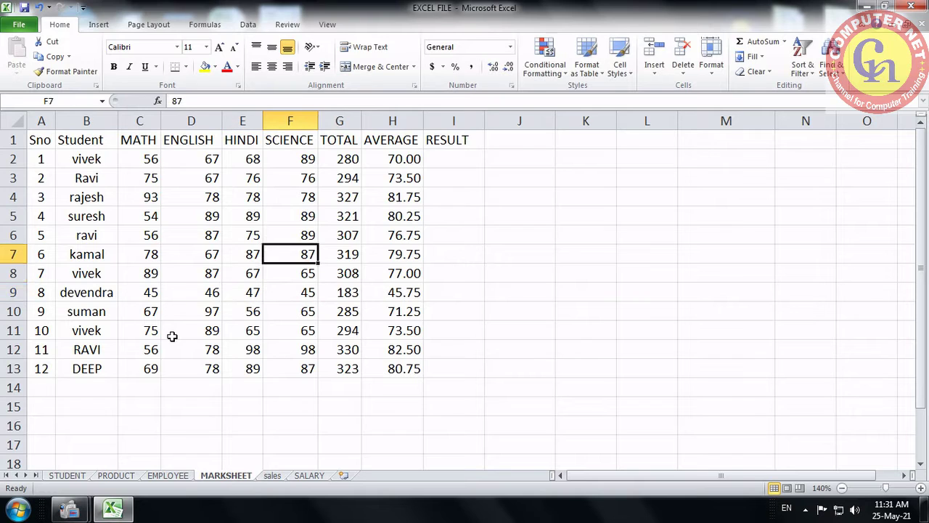
{"action": "key", "text": "Left"}
{"action": "key", "text": "Left"}
{"action": "key", "text": "Left"}
{"action": "key", "text": "Right"}
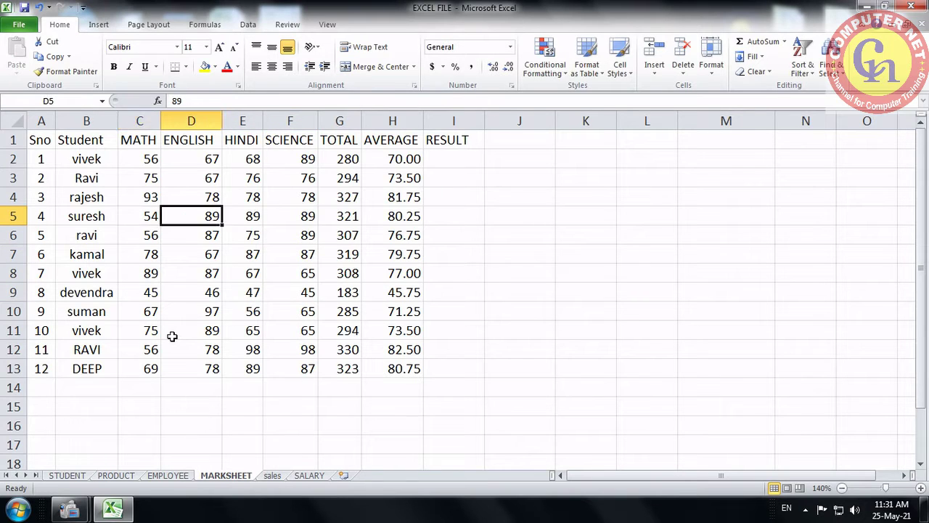
{"action": "key", "text": "Left"}
{"action": "type", "text": "34"}
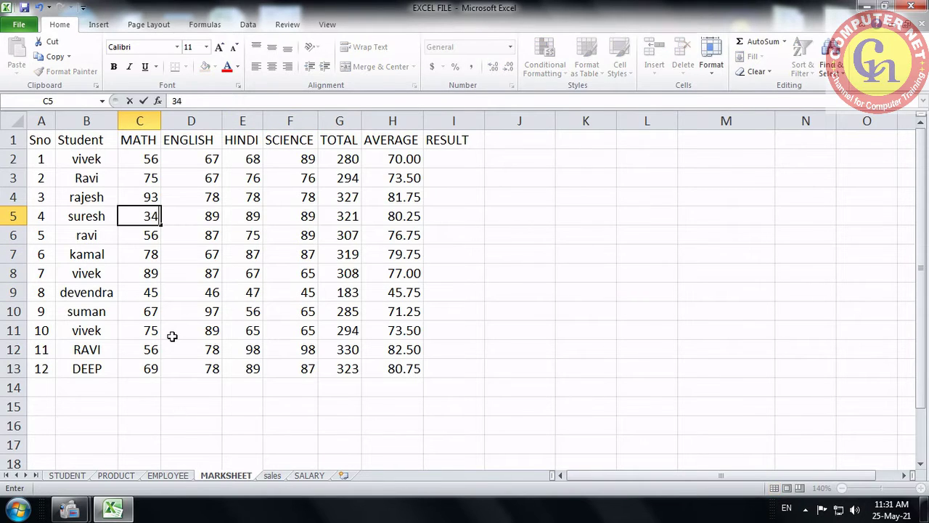
{"action": "key", "text": "Tab"}
{"action": "type", "text": "38"}
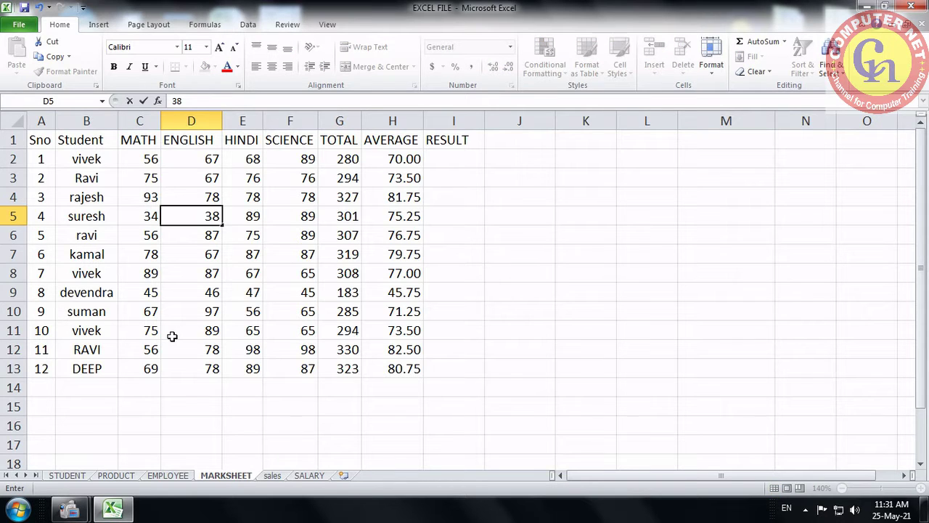
{"action": "key", "text": "Tab"}
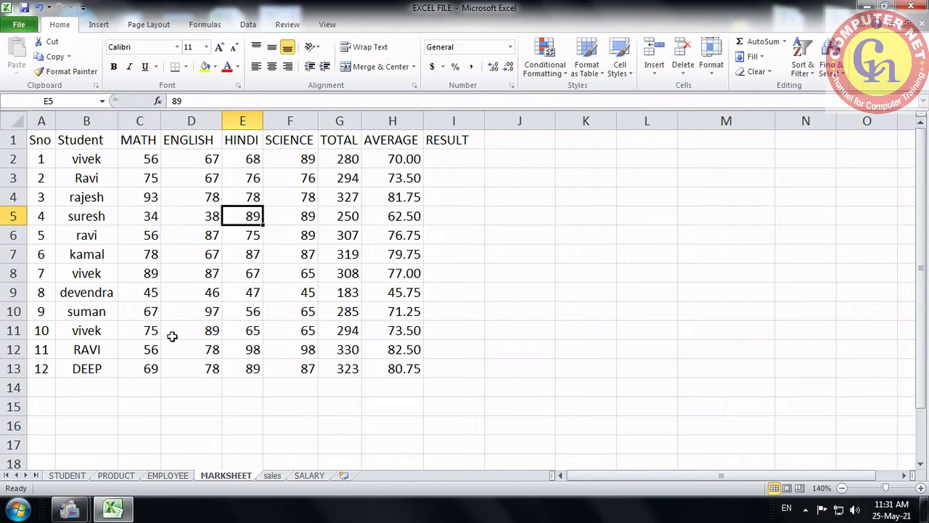
{"action": "type", "text": "37"}
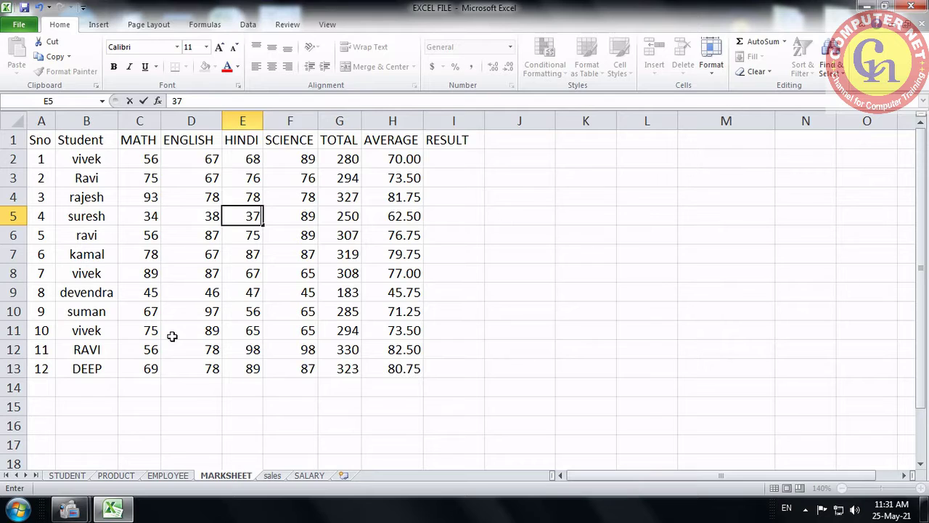
{"action": "key", "text": "Tab"}
{"action": "type", "text": "37"}
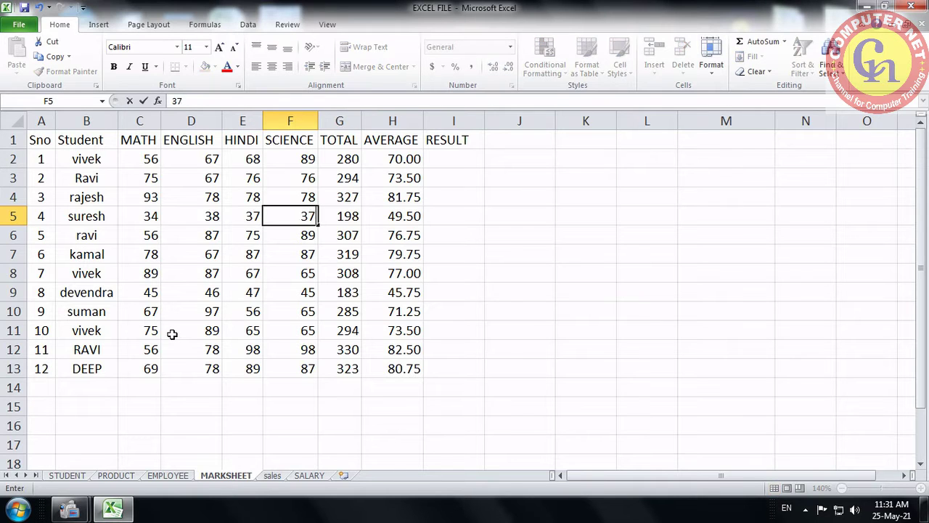
{"action": "key", "text": "Up"}
Change the marks of student number 2 in row 3 to MATH 45, ENGLISH 46, HINDI 46 and SCIENCE 43.
{"action": "key", "text": "Up"}
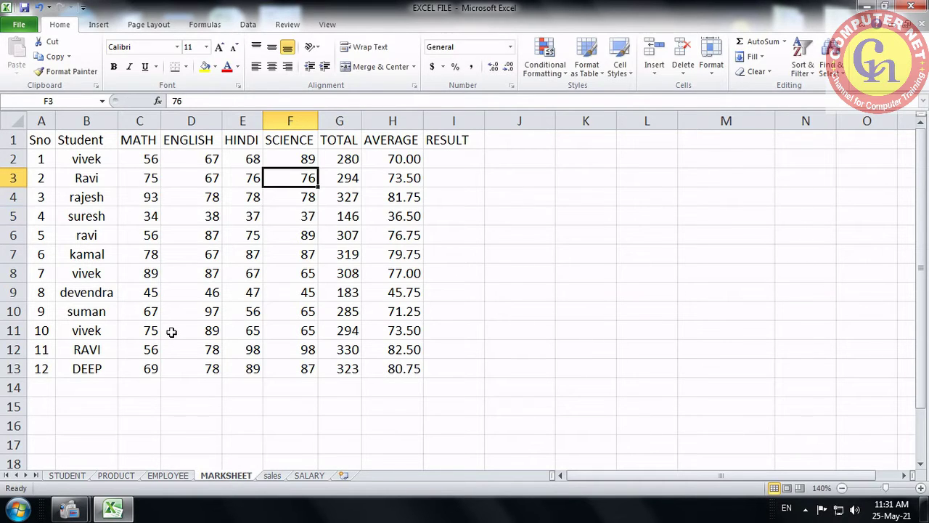
{"action": "key", "text": "Left"}
{"action": "key", "text": "Left"}
{"action": "key", "text": "Left"}
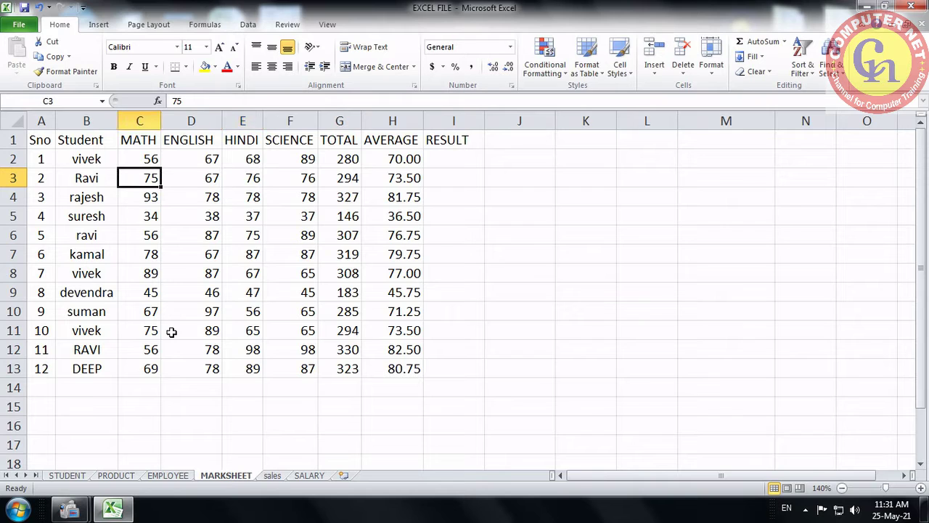
{"action": "type", "text": "45"}
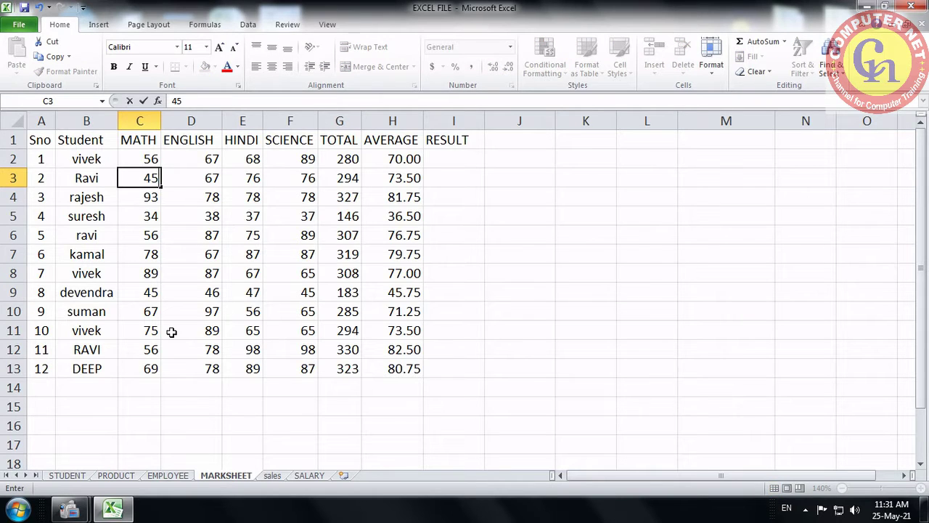
{"action": "key", "text": "Right"}
{"action": "type", "text": "46"}
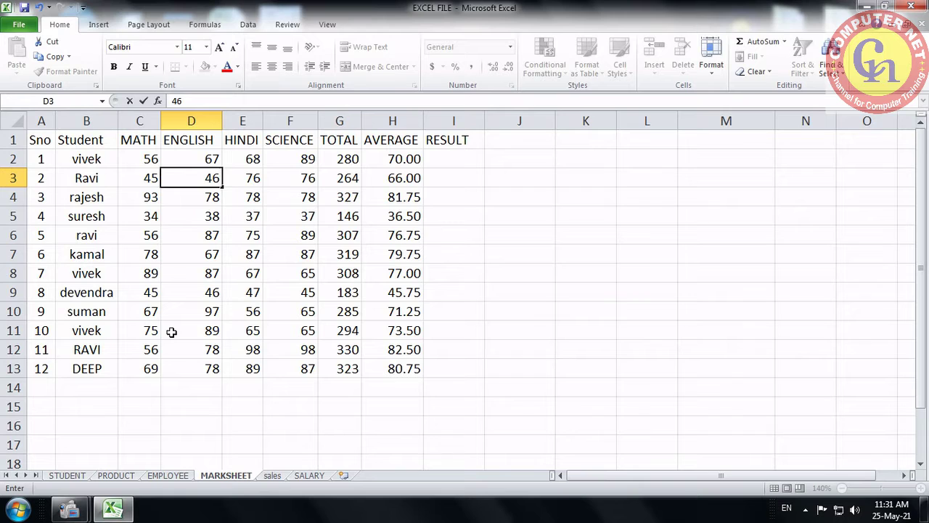
{"action": "key", "text": "Right"}
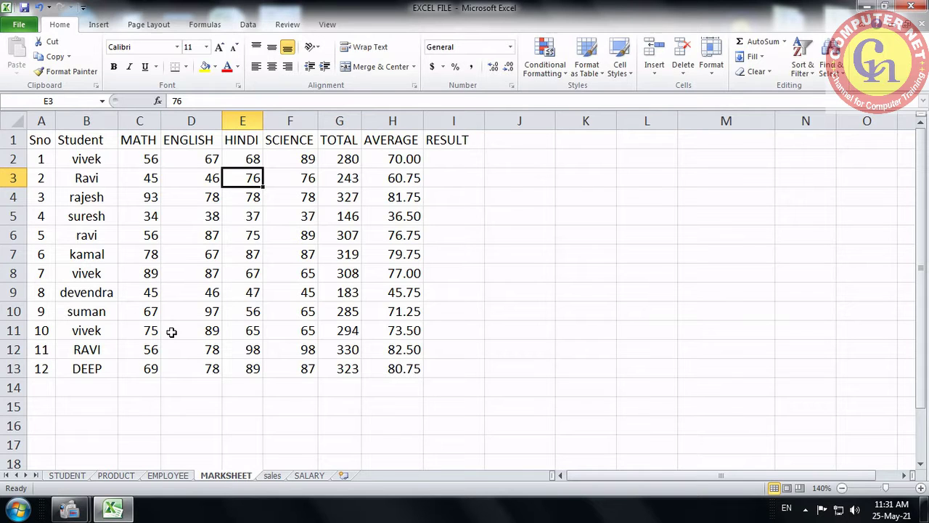
{"action": "type", "text": "46"}
{"action": "key", "text": "Right"}
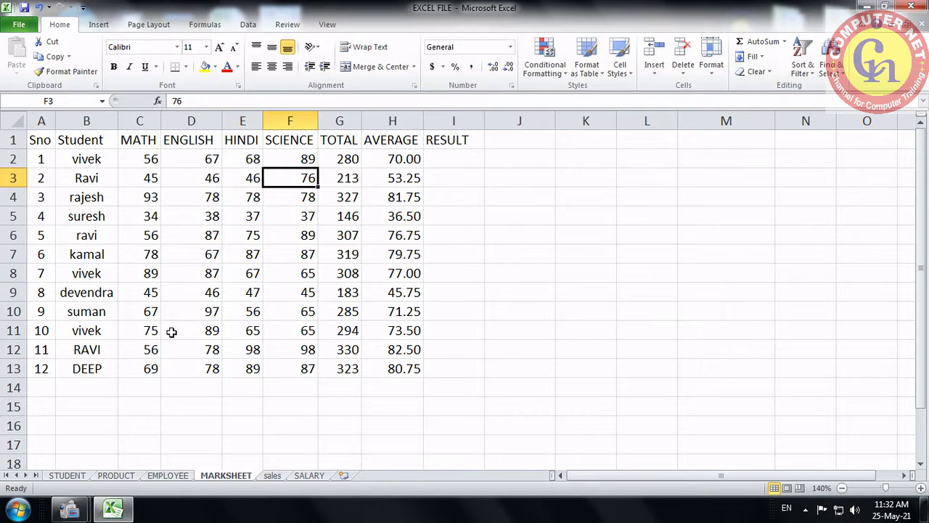
{"action": "type", "text": "43"}
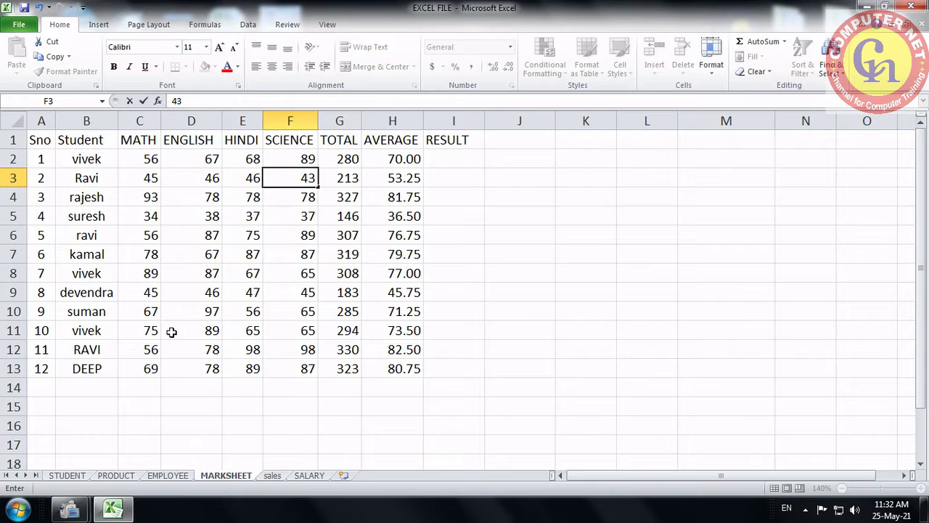
{"action": "key", "text": "Down"}
Change the marks of student number 11 in row 12 to MATH 34, ENGLISH 45, HINDI 35 and SCIENCE 45.
{"action": "key", "text": "Down"}
{"action": "key", "text": "Down"}
{"action": "key", "text": "Down"}
{"action": "key", "text": "Down"}
{"action": "key", "text": "Down"}
{"action": "key", "text": "Down"}
{"action": "key", "text": "Down"}
{"action": "key", "text": "Down"}
{"action": "key", "text": "Down"}
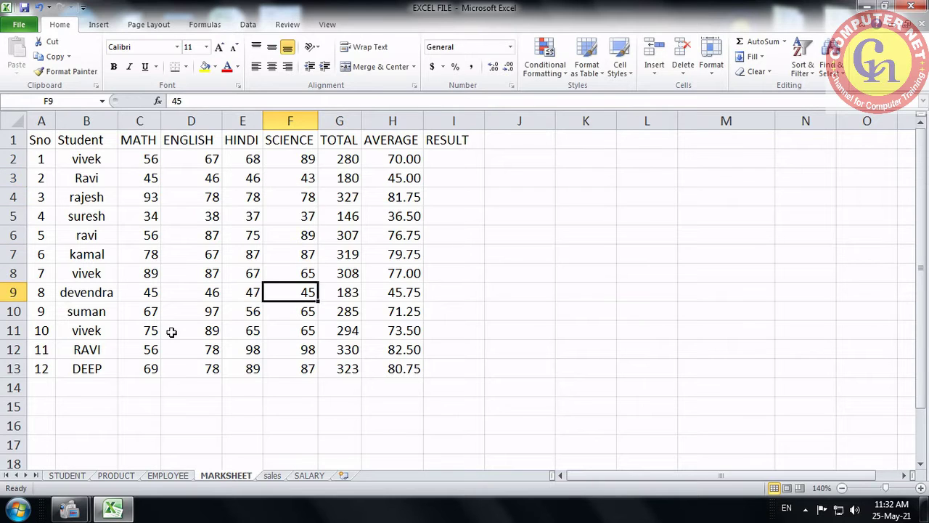
{"action": "key", "text": "Up"}
{"action": "key", "text": "Left"}
{"action": "key", "text": "Left"}
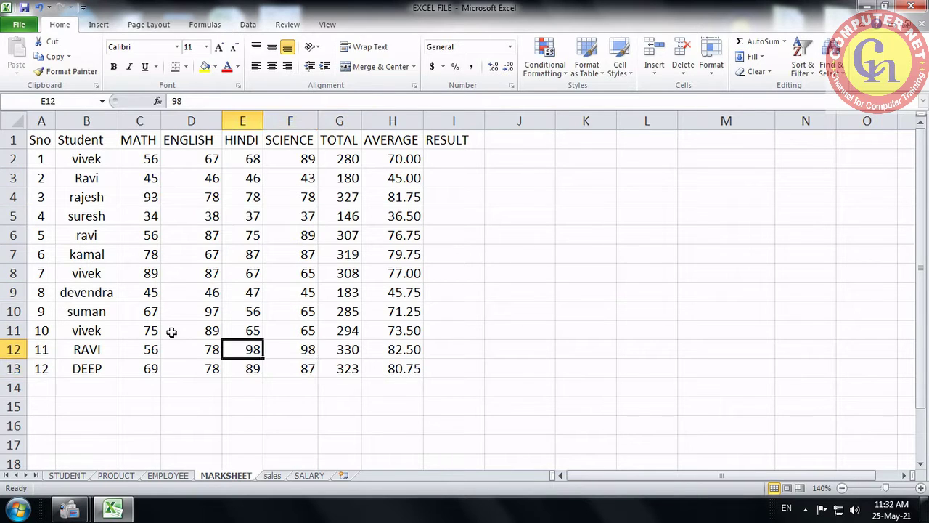
{"action": "key", "text": "Left"}
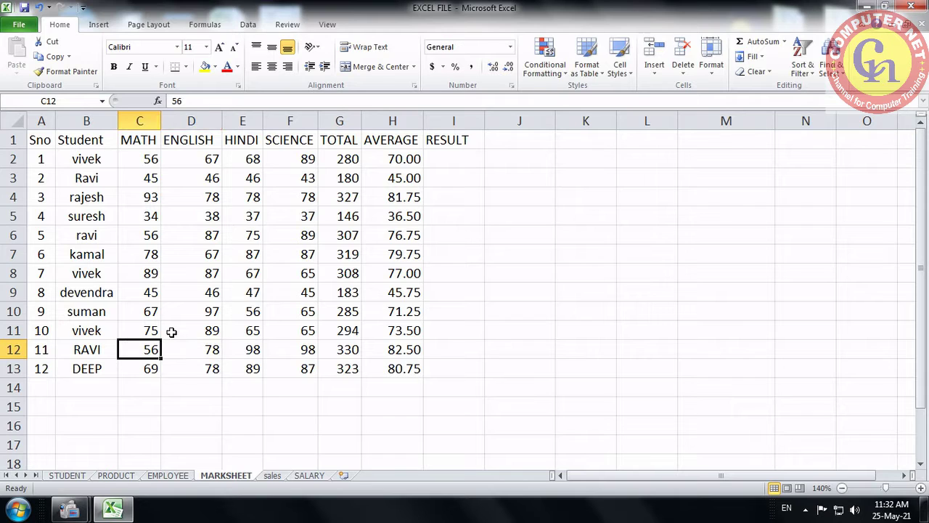
{"action": "type", "text": "34"}
{"action": "key", "text": "Right"}
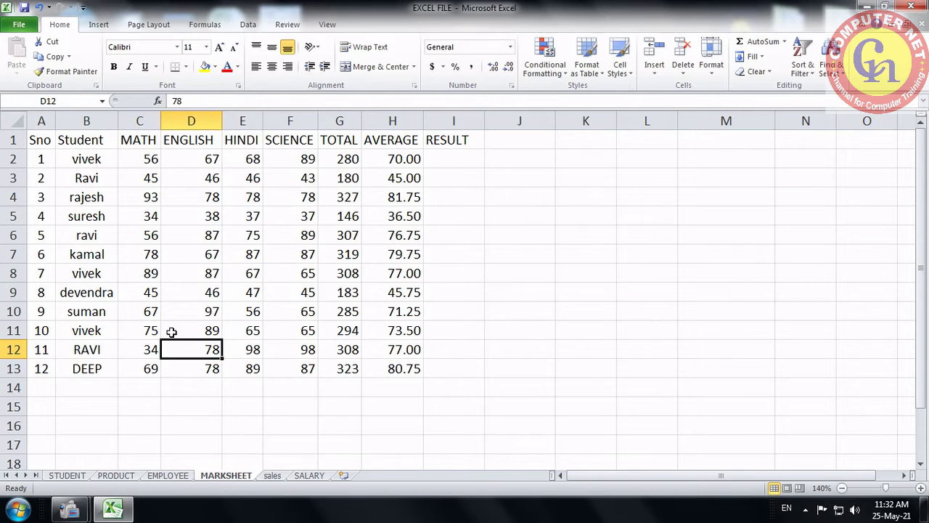
{"action": "type", "text": "45"}
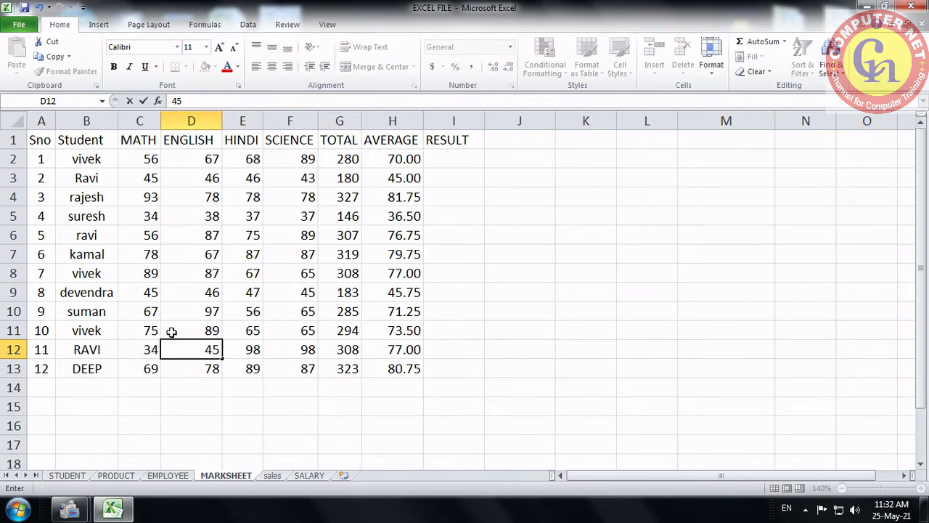
{"action": "key", "text": "Right"}
{"action": "type", "text": "35"}
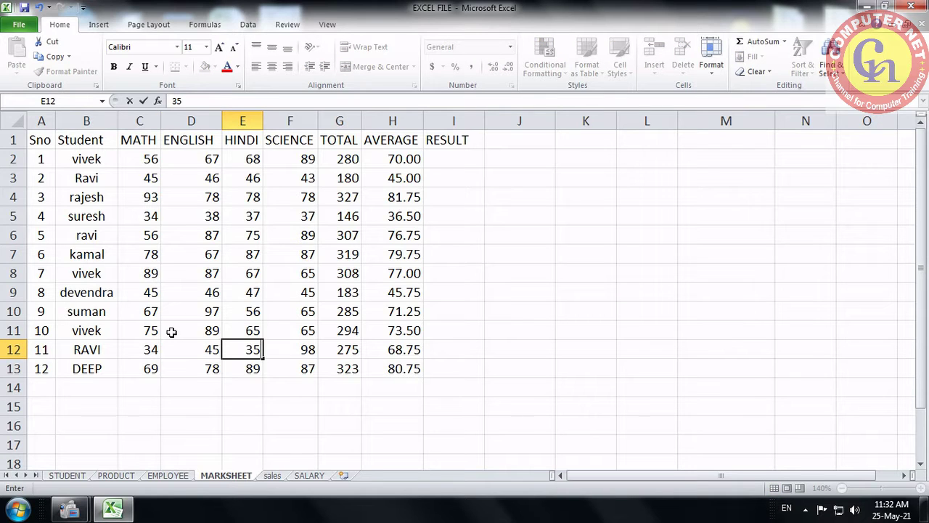
{"action": "key", "text": "Right"}
{"action": "type", "text": "45"}
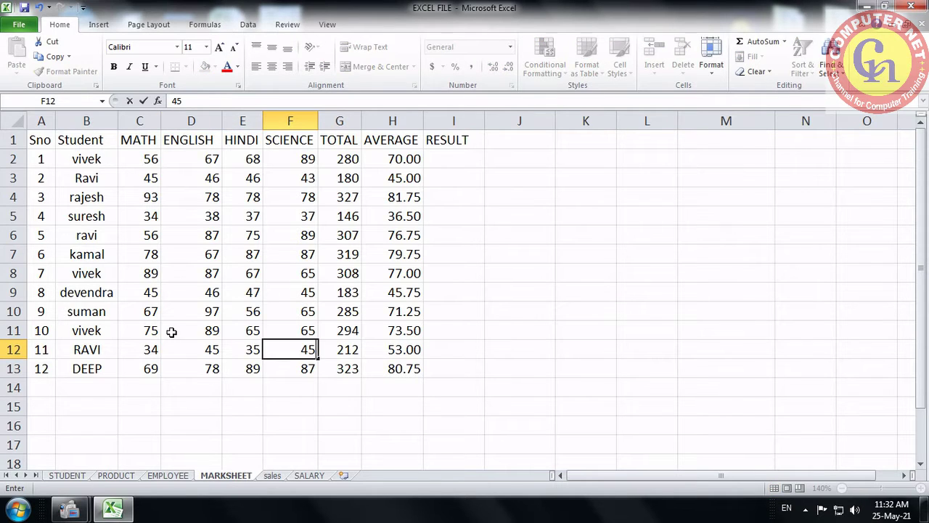
{"action": "key", "text": "Right"}
{"action": "key", "text": "Right"}
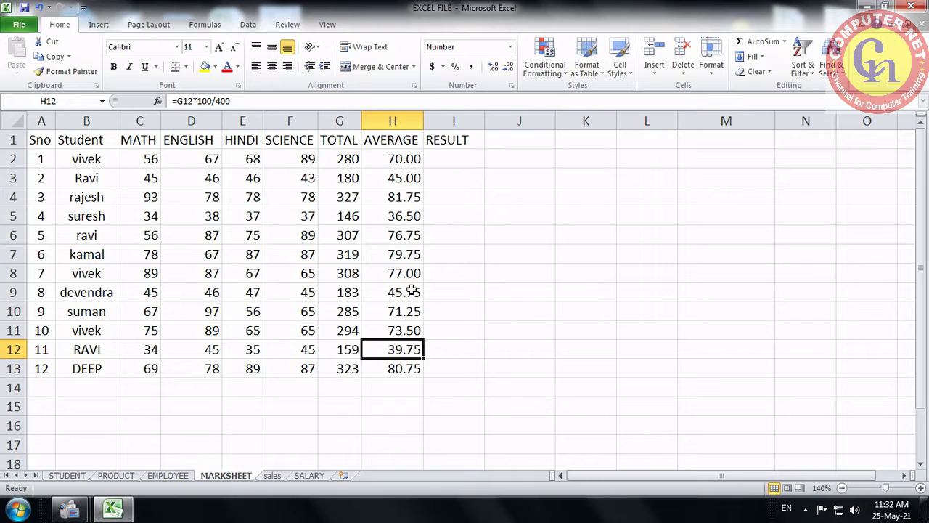
Enter the results PASS, FAIL, PASS and FAIL by hand for students 1 to 4 in cells I2 to I5.
{"action": "left_click_drag", "start_coordinate": [390, 156], "coordinate": [390, 365]}
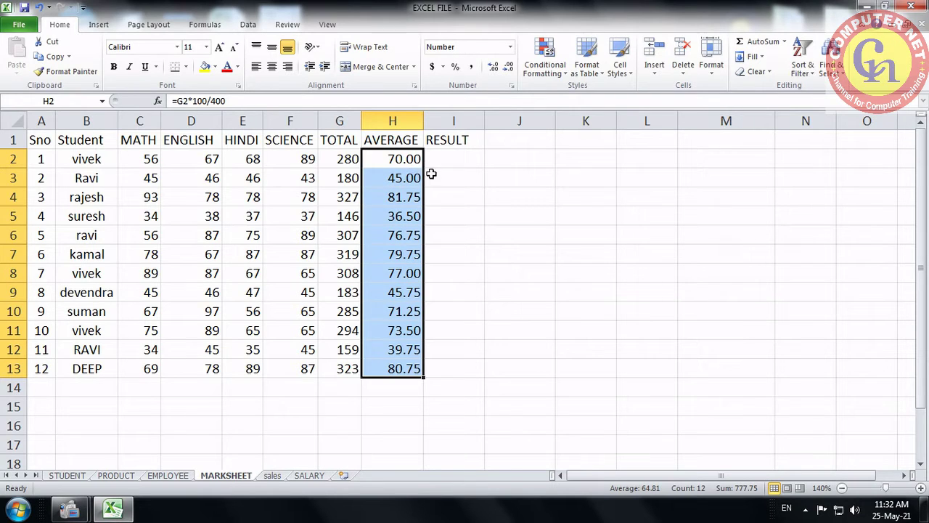
{"action": "left_click", "coordinate": [453, 159]}
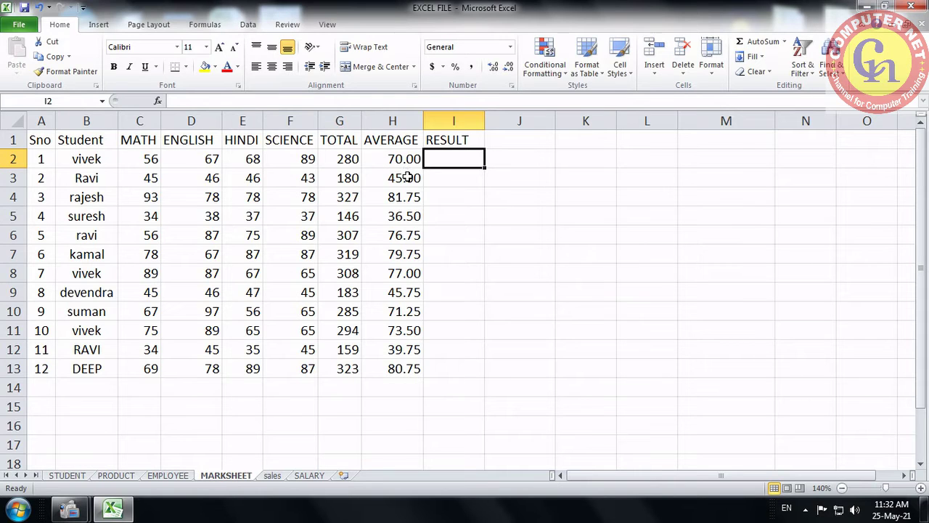
{"action": "type", "text": "P"}
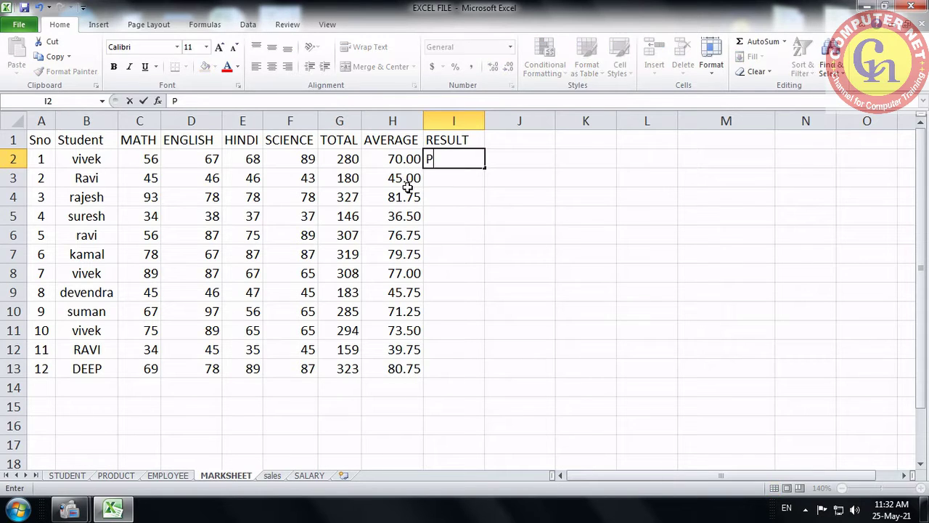
{"action": "type", "text": "ASS"}
{"action": "key", "text": "Return"}
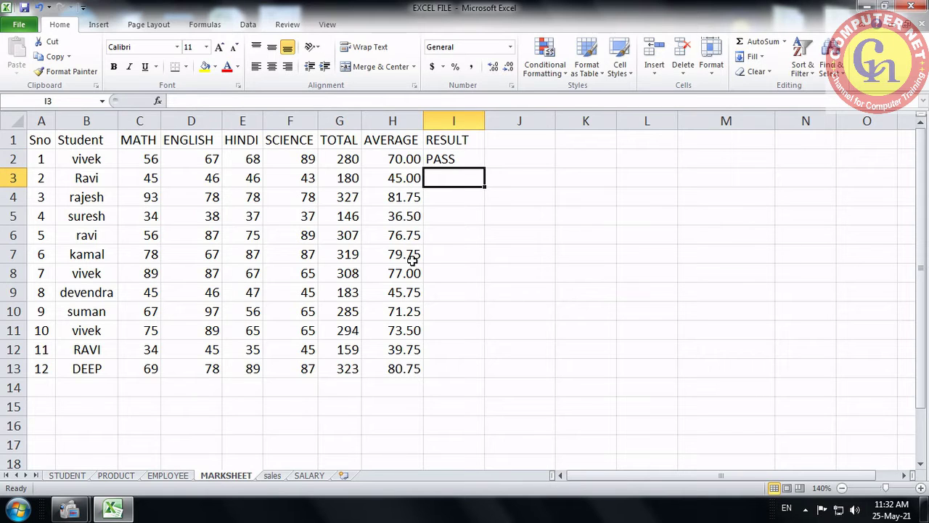
{"action": "type", "text": "FAIL"}
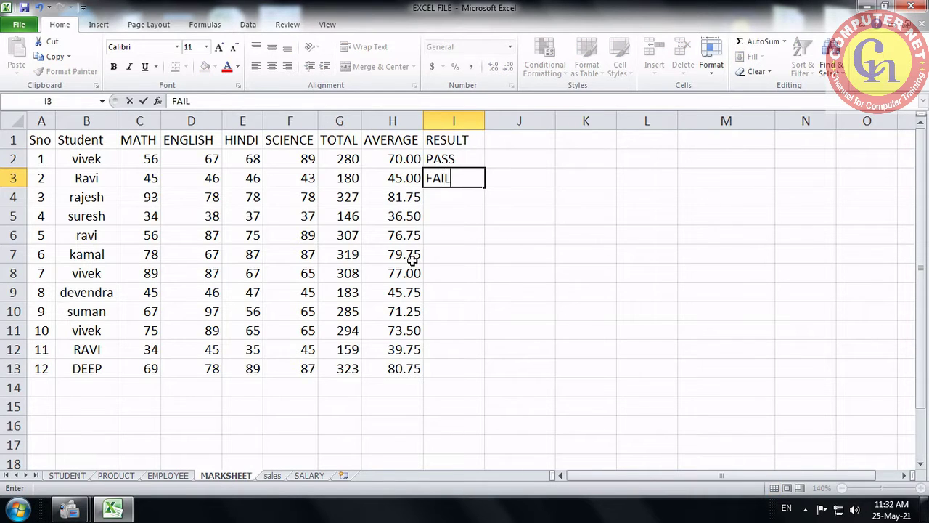
{"action": "key", "text": "Return"}
{"action": "type", "text": "PASS"}
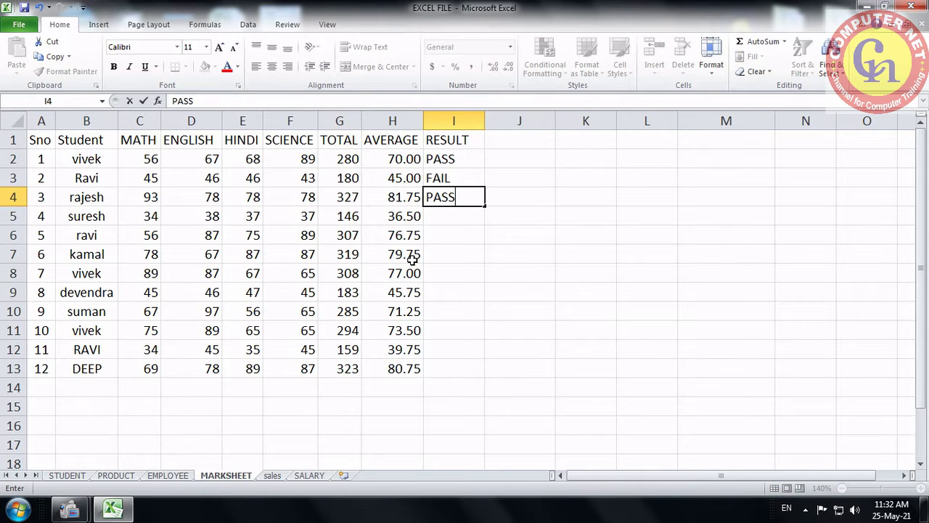
{"action": "key", "text": "Return"}
{"action": "type", "text": "FAIL"}
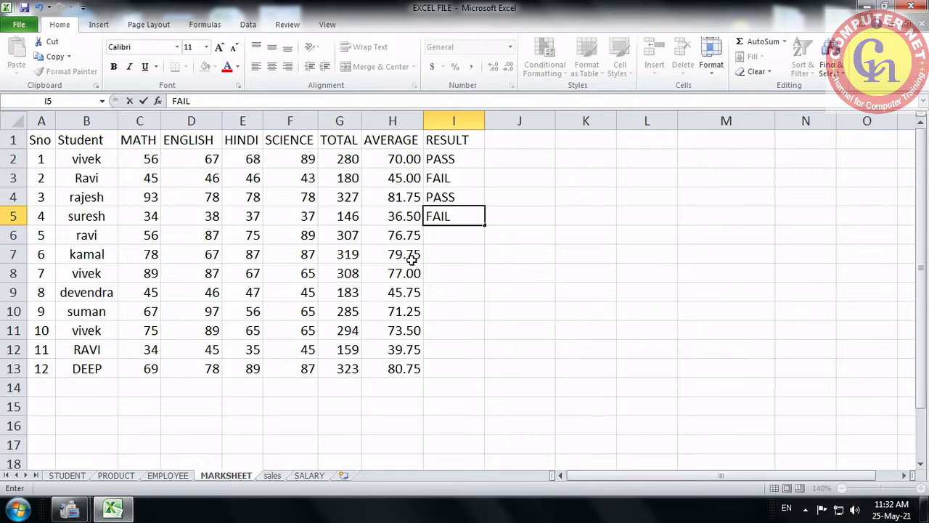
{"action": "key", "text": "Return"}
{"action": "key", "text": "Return"}
{"action": "key", "text": "Return"}
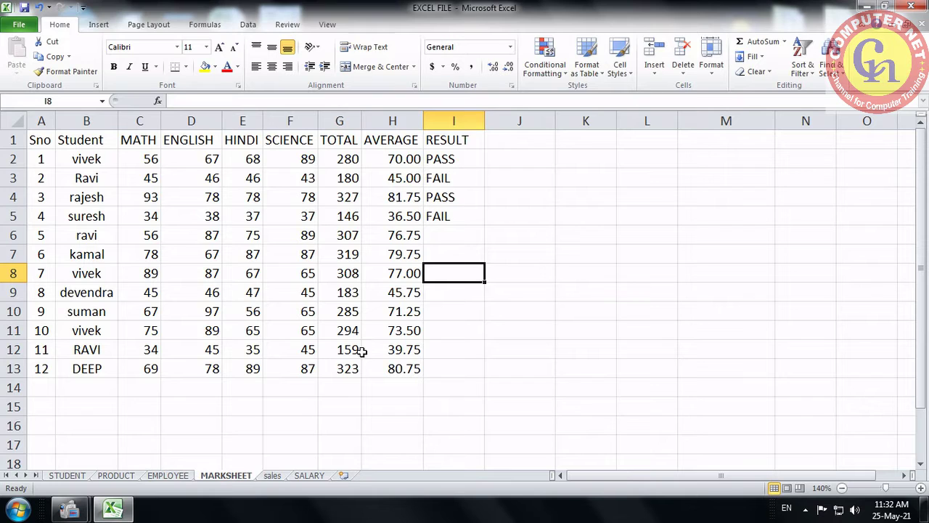
Change the marks of student number 9 in row 10 to 50 in MATH, ENGLISH, HINDI and SCIENCE.
{"action": "left_click", "coordinate": [150, 312]}
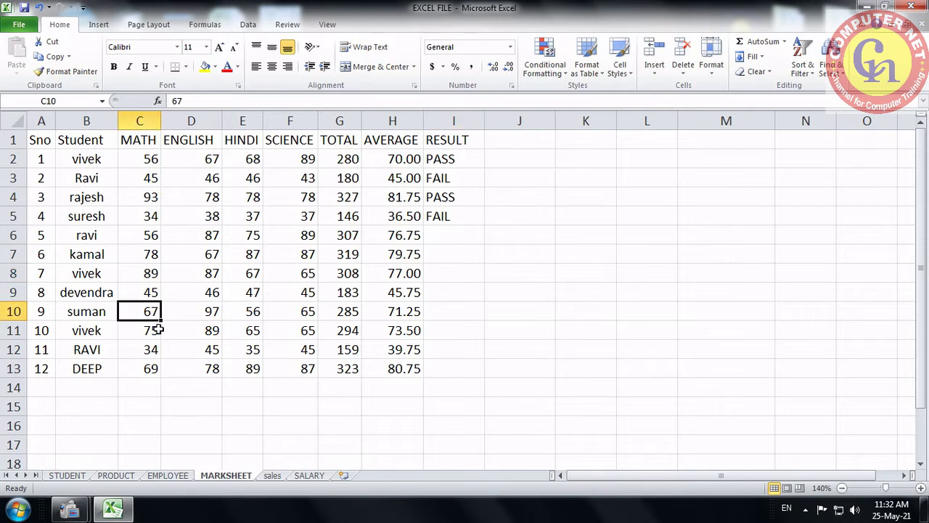
{"action": "type", "text": "50"}
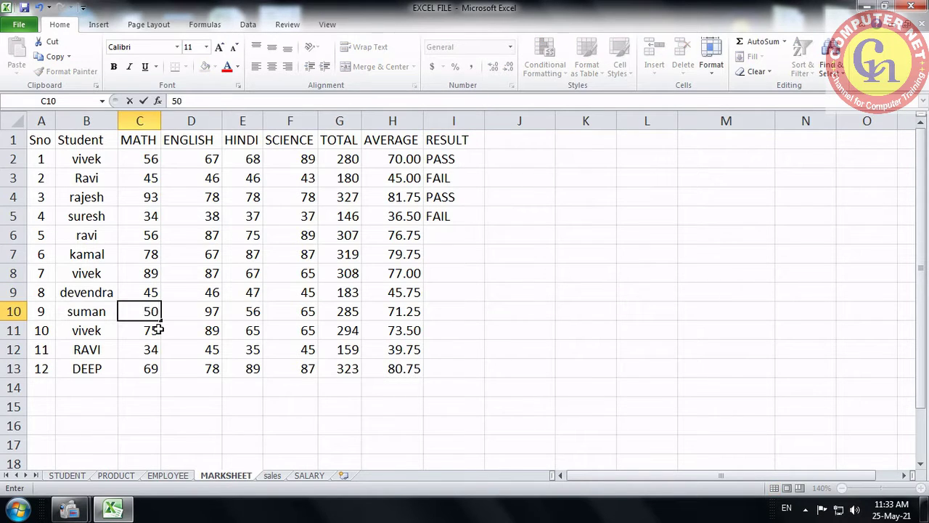
{"action": "key", "text": "Tab"}
{"action": "type", "text": "50"}
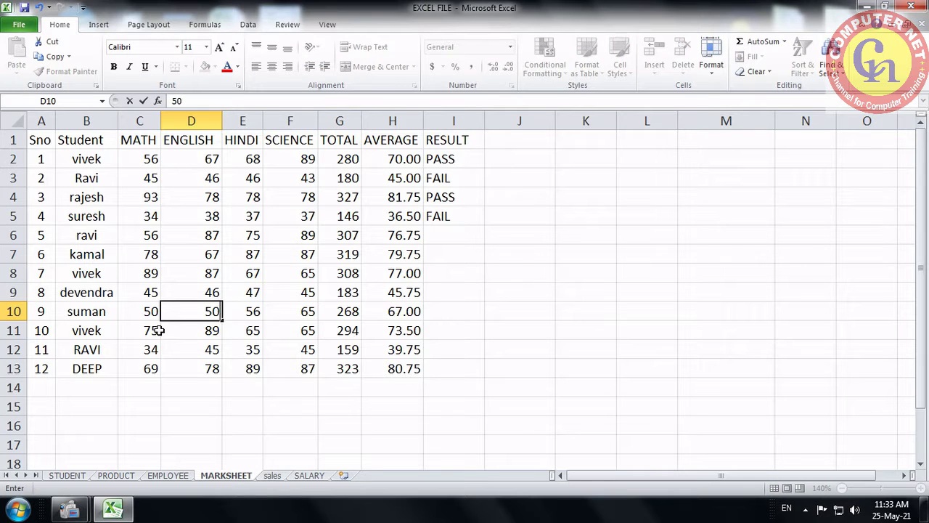
{"action": "key", "text": "Tab"}
{"action": "type", "text": "50"}
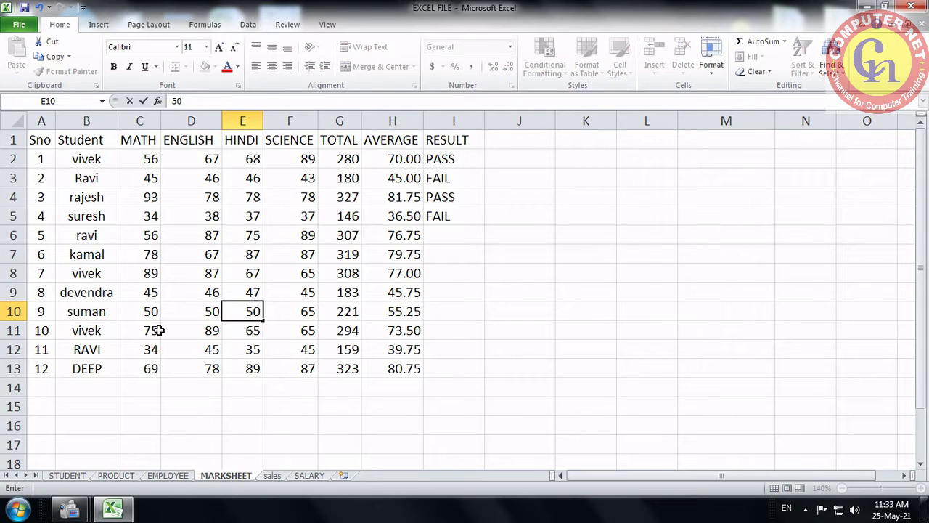
{"action": "key", "text": "Tab"}
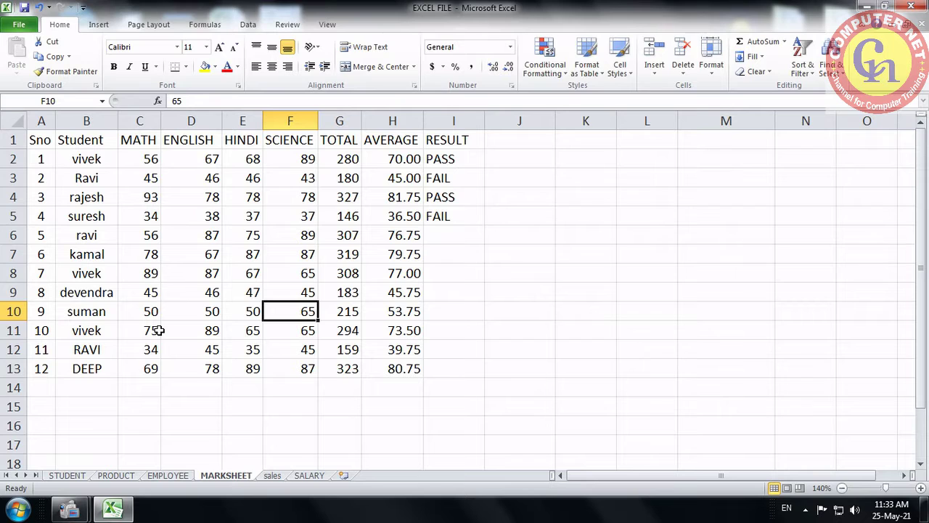
{"action": "type", "text": "50"}
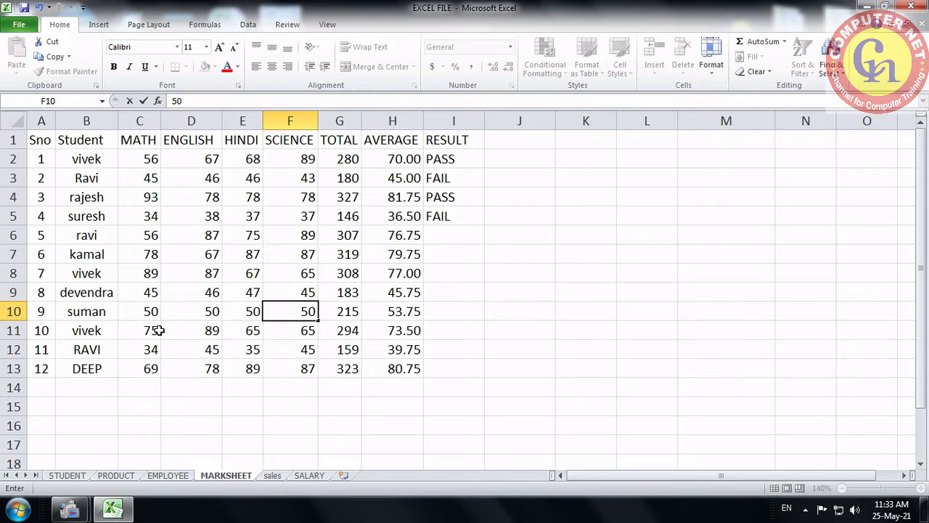
{"action": "key", "text": "Tab"}
{"action": "key", "text": "Tab"}
{"action": "key", "text": "Tab"}
{"action": "key", "text": "Up"}
{"action": "key", "text": "Up"}
{"action": "key", "text": "Up"}
{"action": "key", "text": "Up"}
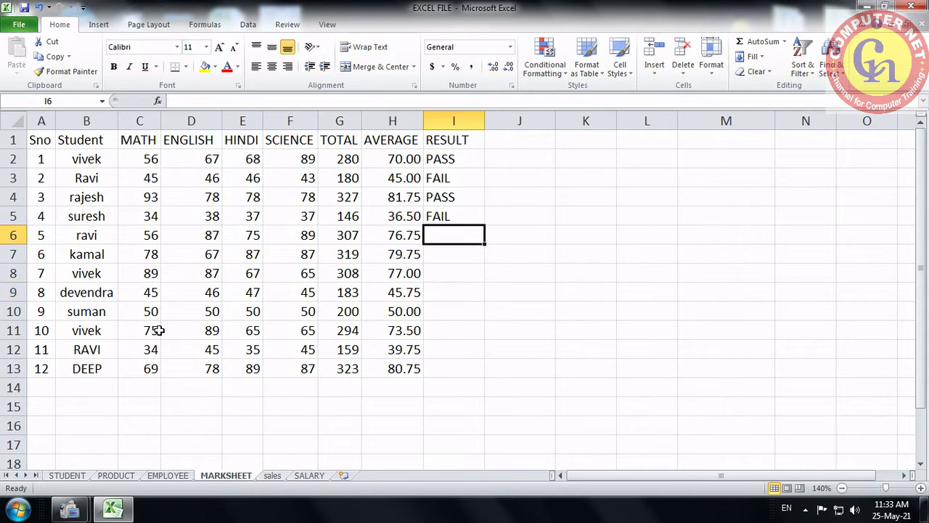
{"action": "key", "text": "Up"}
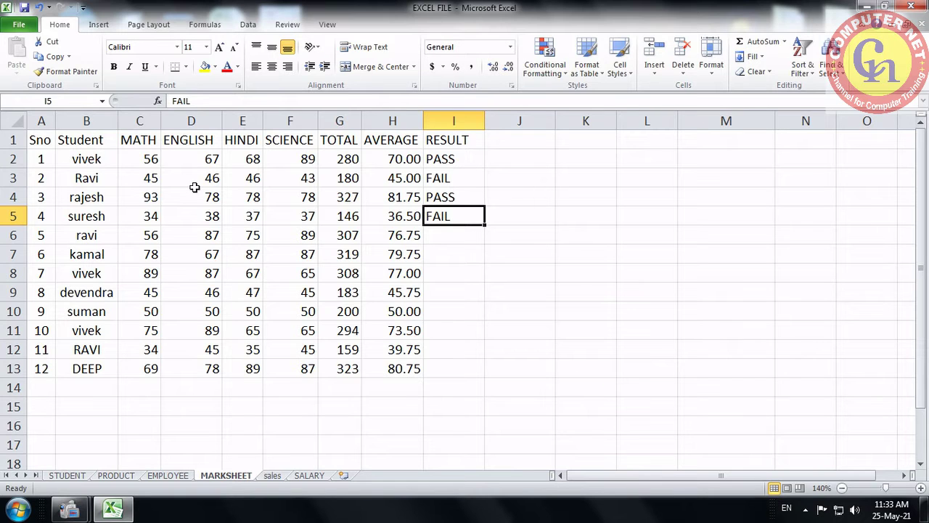
Change the marks of student number 1 in row 2 to MATH 34, ENGLISH 24, HINDI 35 and SCIENCE 35.
{"action": "left_click", "coordinate": [152, 164]}
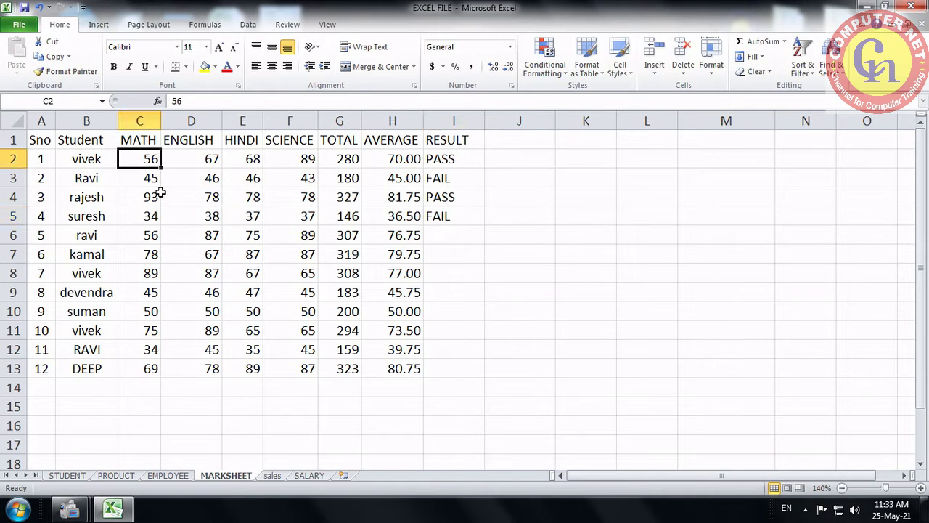
{"action": "type", "text": "34"}
{"action": "key", "text": "Tab"}
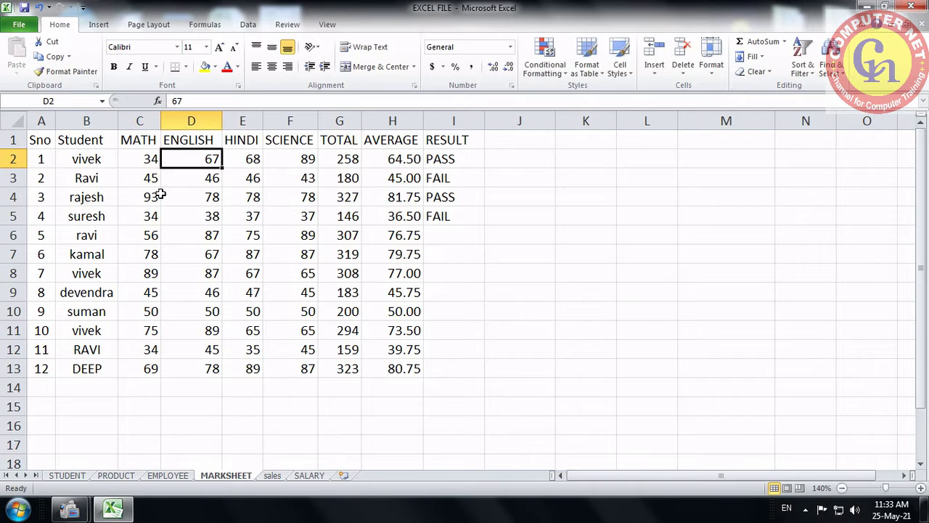
{"action": "type", "text": "24"}
{"action": "key", "text": "Tab"}
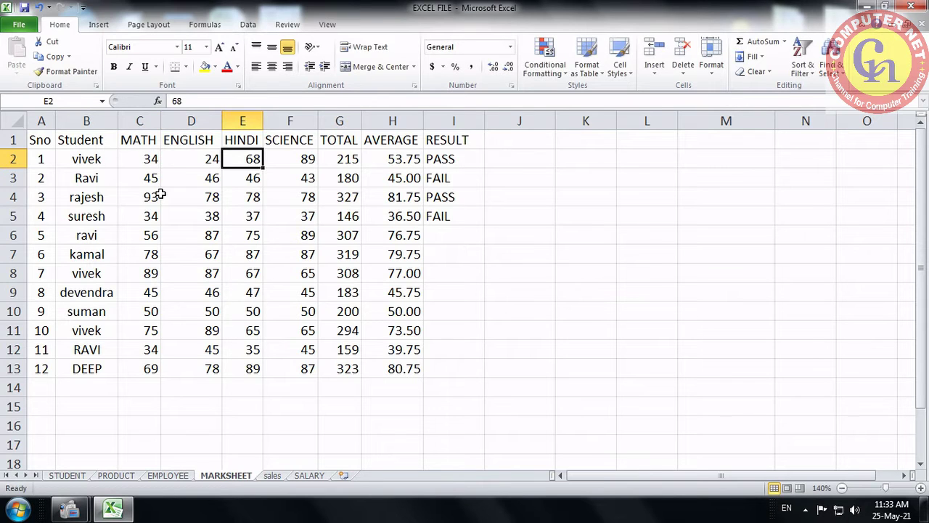
{"action": "type", "text": "35"}
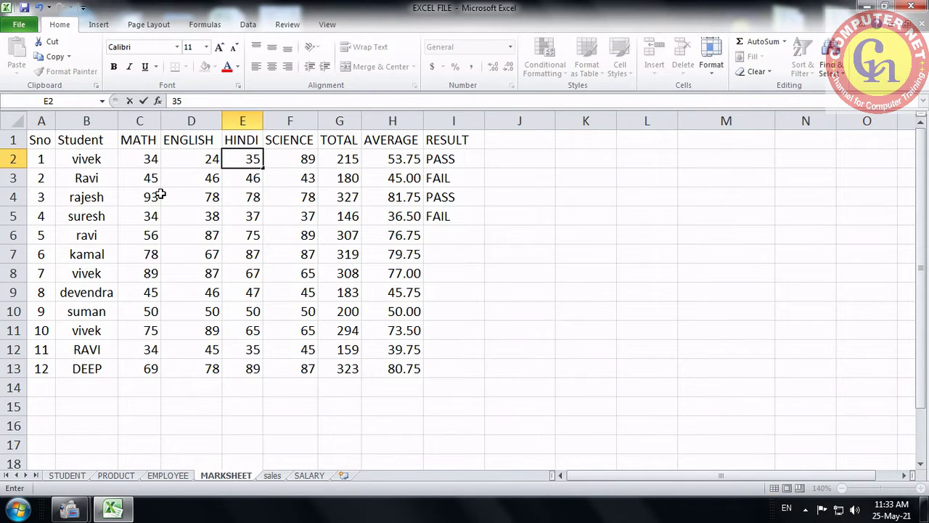
{"action": "key", "text": "Tab"}
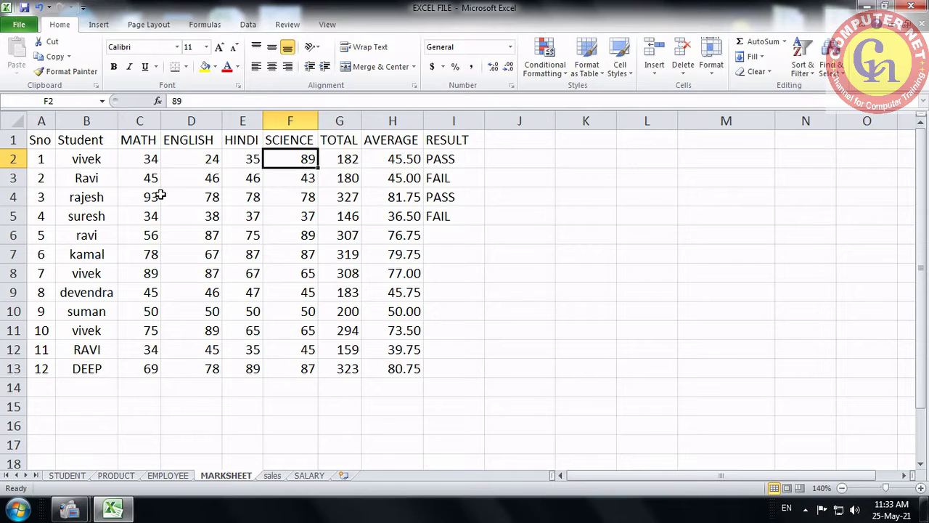
{"action": "type", "text": "35"}
{"action": "left_click", "coordinate": [367, 193]}
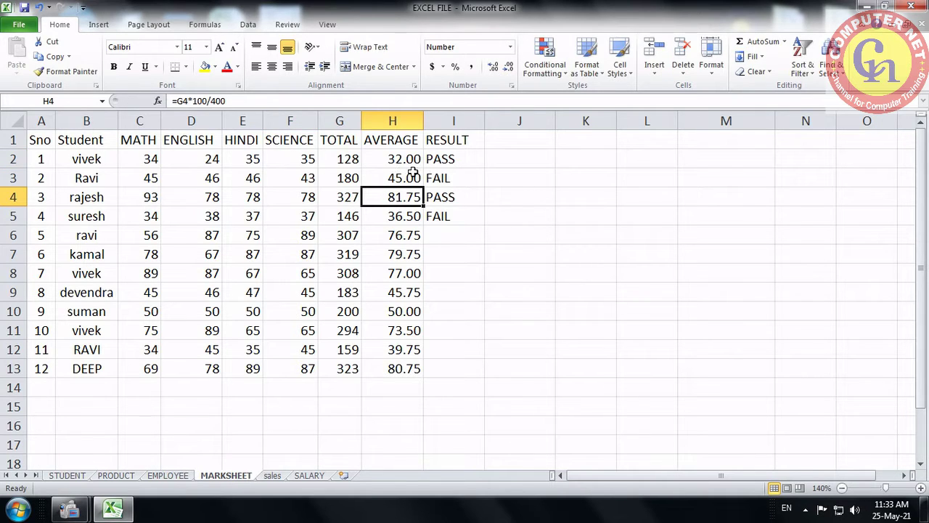
Change the RESULT entry of student number 1 in cell I2 to FAIL.
{"action": "left_click", "coordinate": [440, 161]}
{"action": "type", "text": "FAIL"}
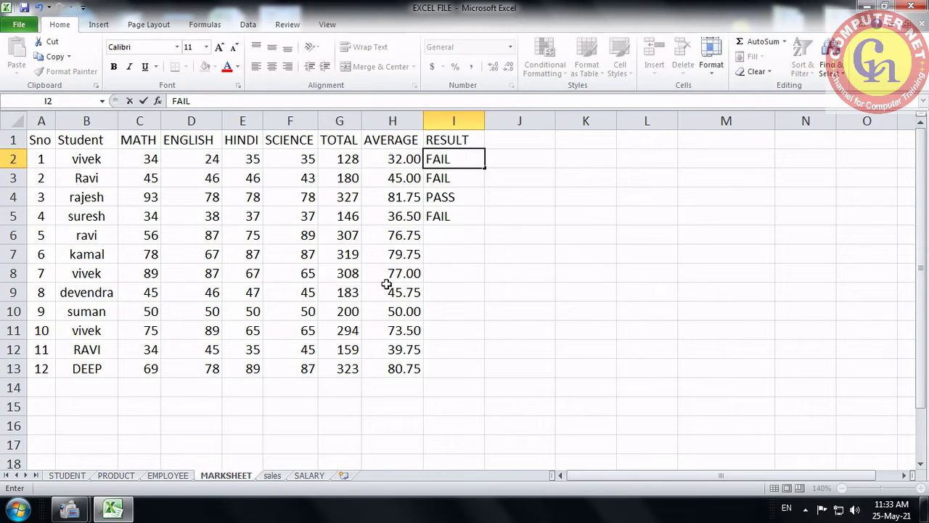
{"action": "key", "text": "Return"}
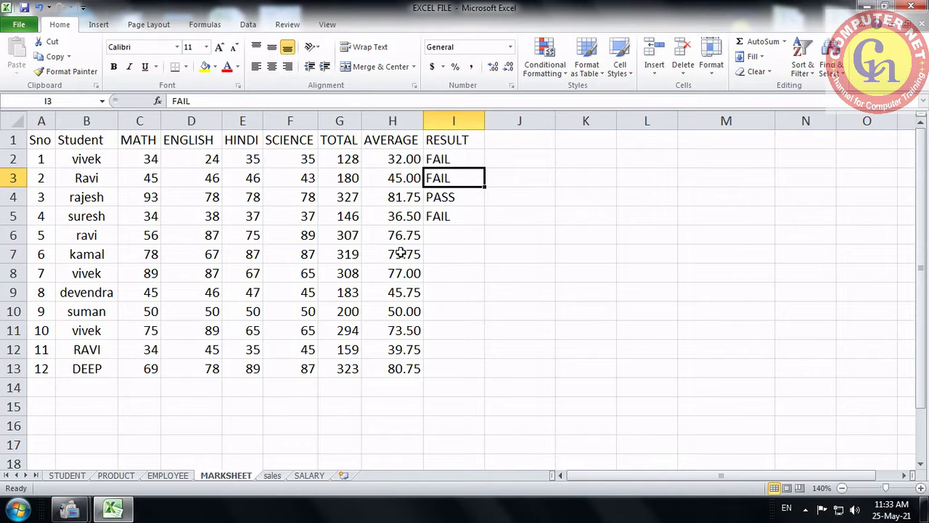
Clear the manually entered results from cells I2 to I5 in the RESULT column.
{"action": "left_click", "coordinate": [460, 219]}
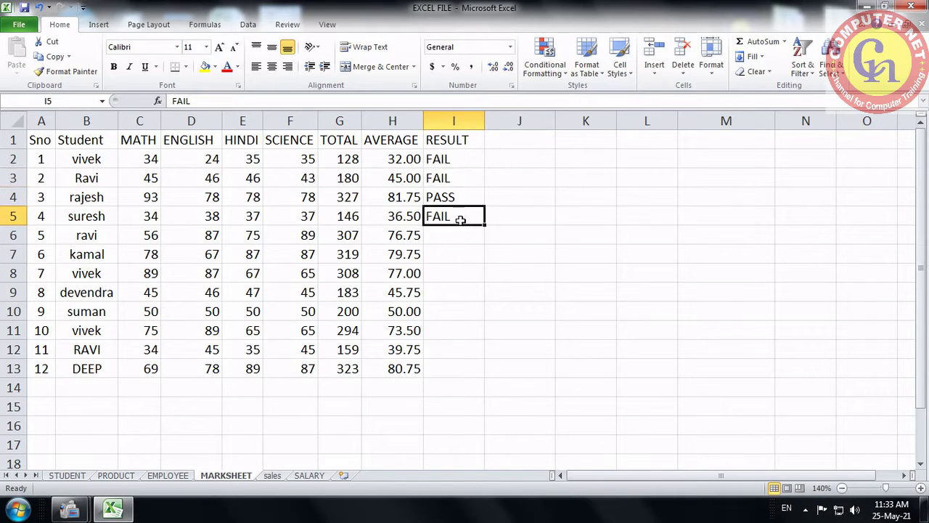
{"action": "left_click_drag", "start_coordinate": [437, 158], "coordinate": [441, 215]}
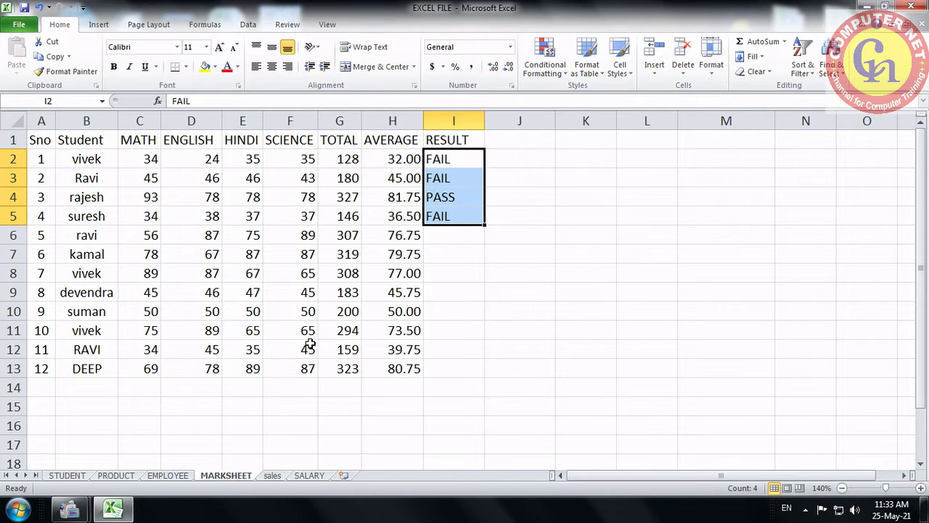
{"action": "key", "text": "Delete"}
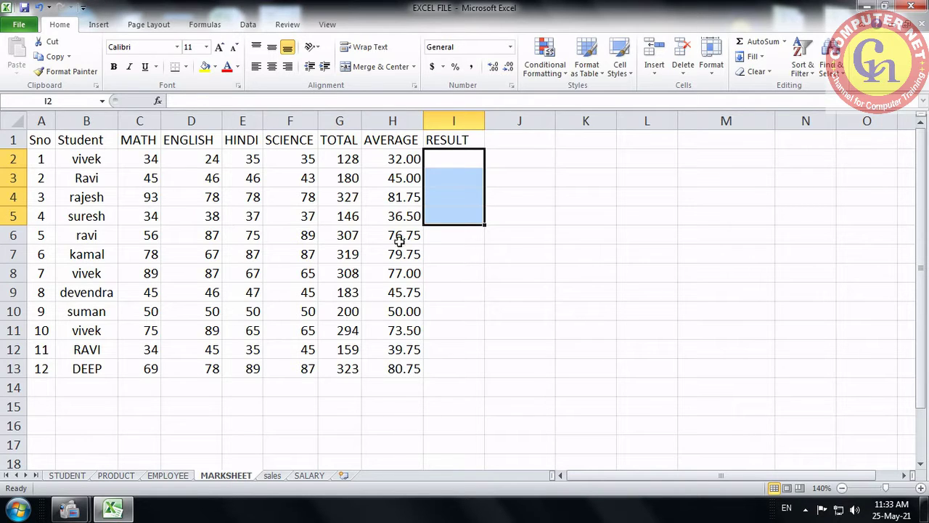
Write the formula =IF(H2>=50,"PASS","FAIL") in cell I2 of the RESULT column.
{"action": "left_click", "coordinate": [445, 162]}
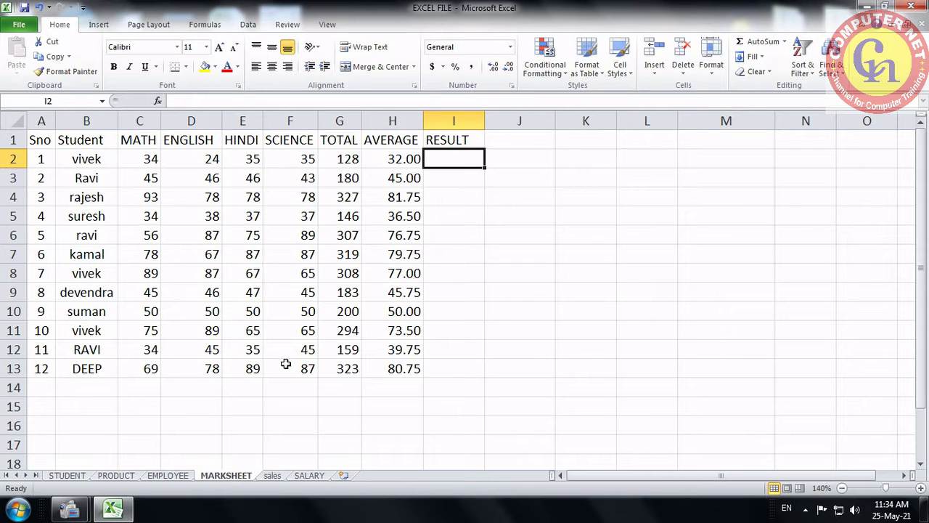
{"action": "type", "text": "="}
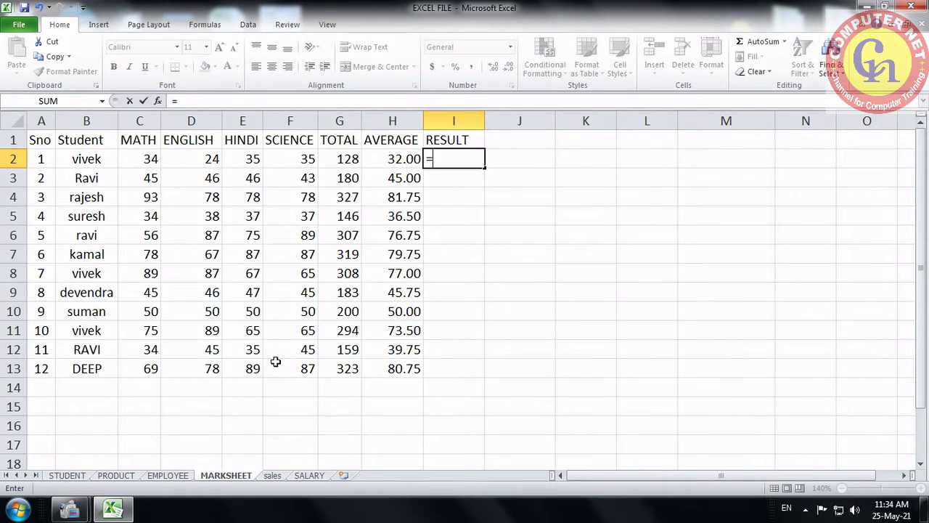
{"action": "type", "text": "IF"}
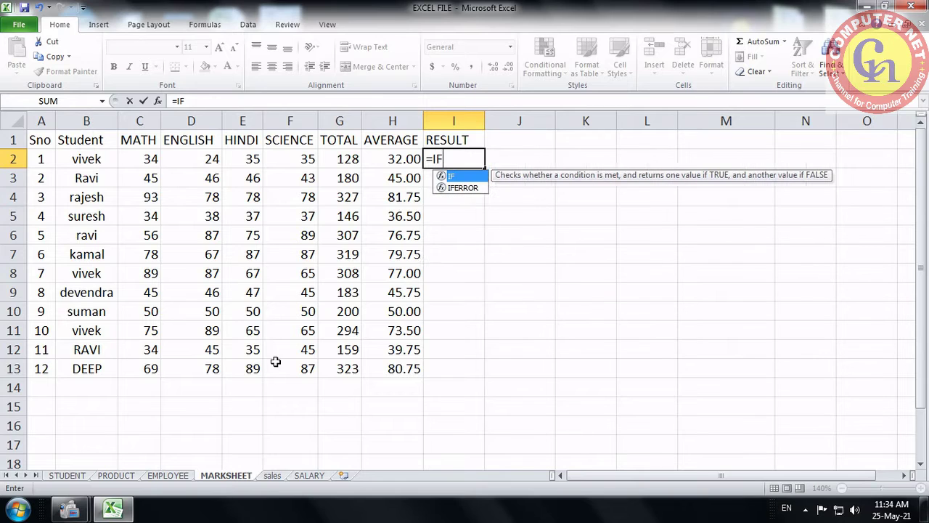
{"action": "type", "text": "("}
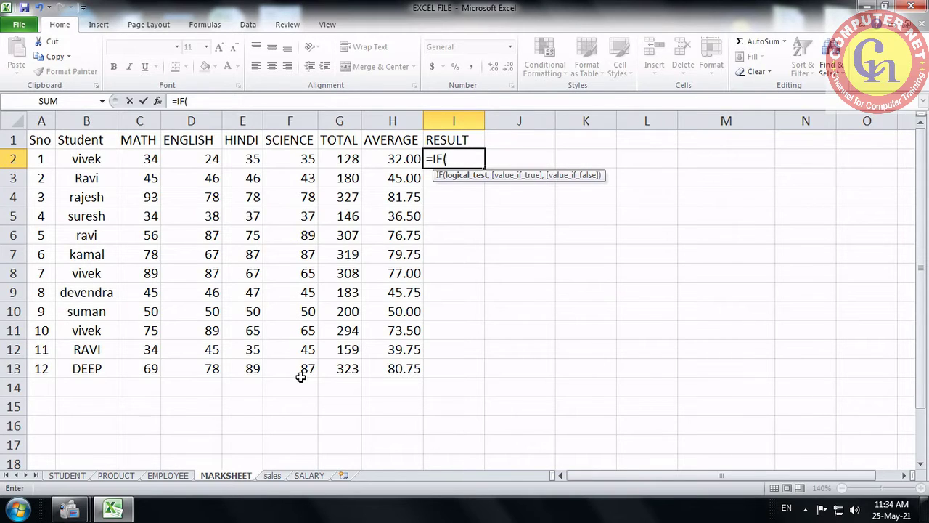
{"action": "left_click", "coordinate": [393, 158]}
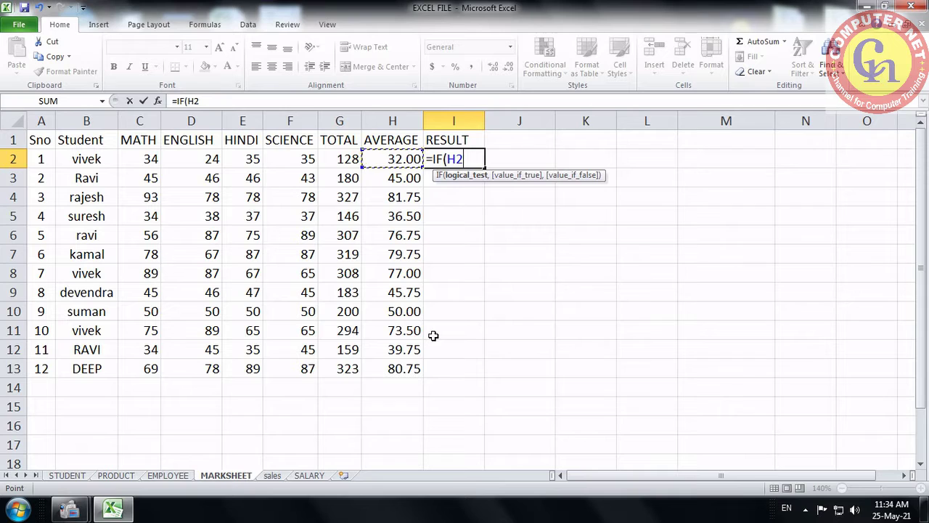
{"action": "type", "text": ">=50"}
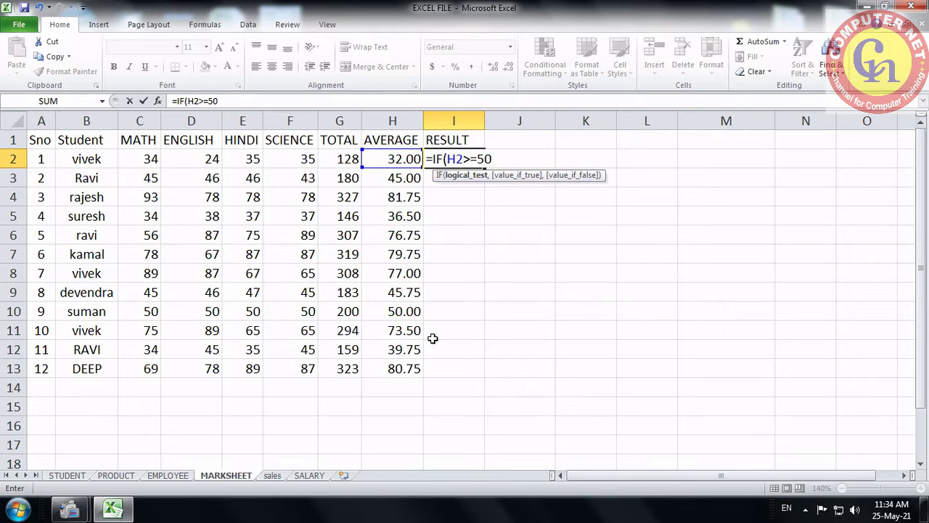
{"action": "type", "text": ","}
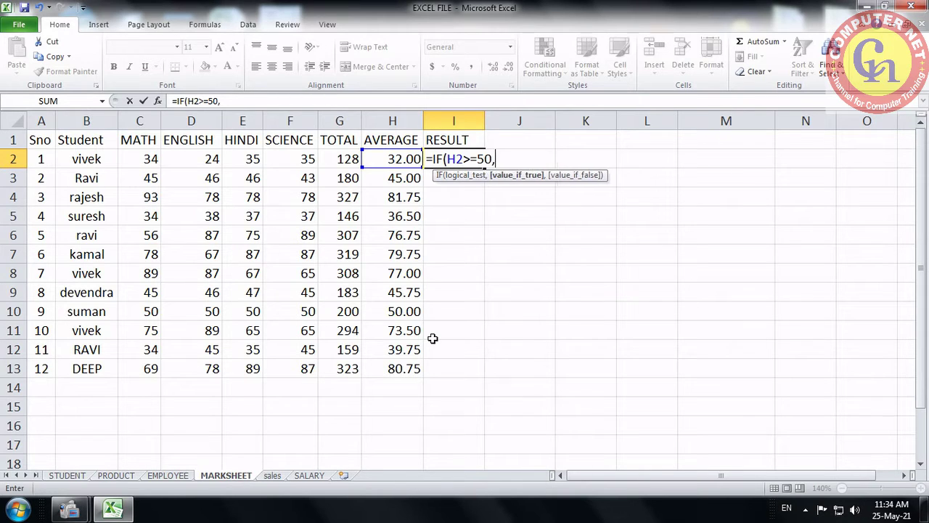
{"action": "type", "text": "\"PASS\""}
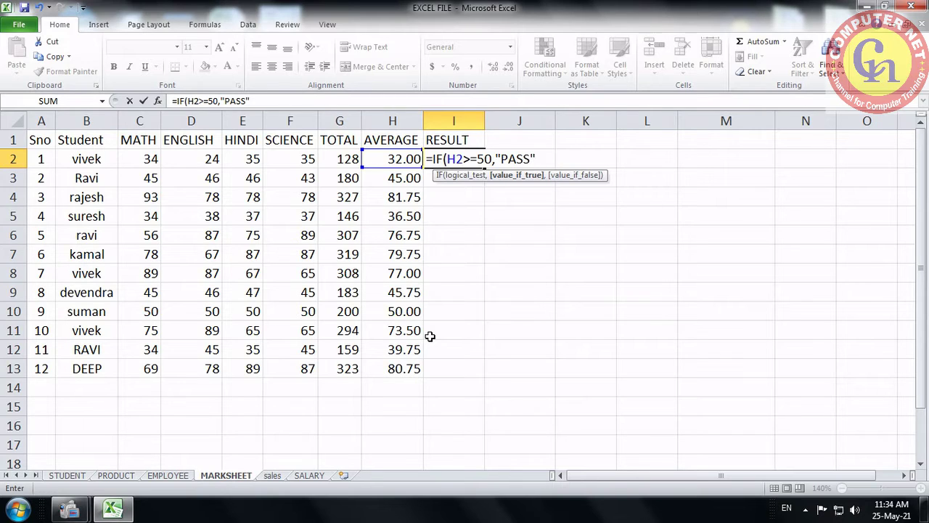
{"action": "type", "text": ","}
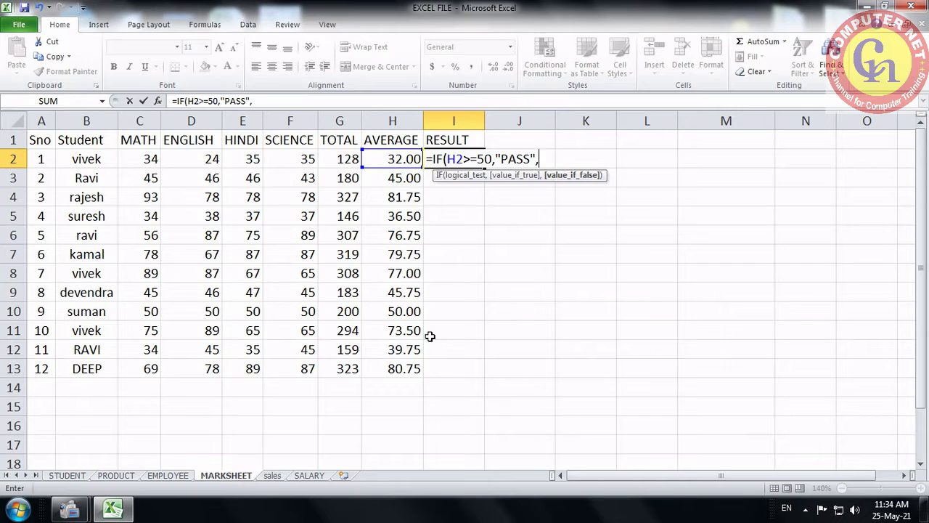
{"action": "type", "text": "\"FAIL"}
{"action": "type", "text": "\")"}
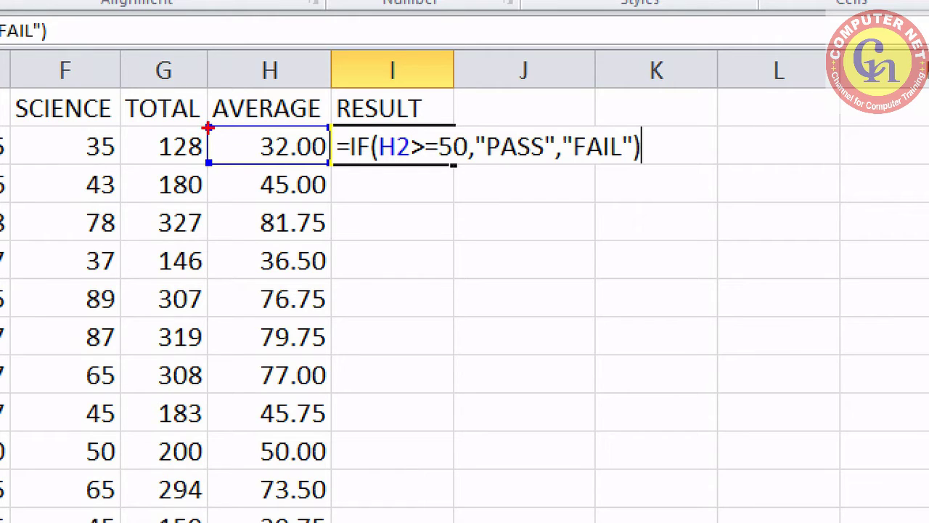
{"action": "left_click_drag", "start_coordinate": [208, 128], "coordinate": [295, 177]}
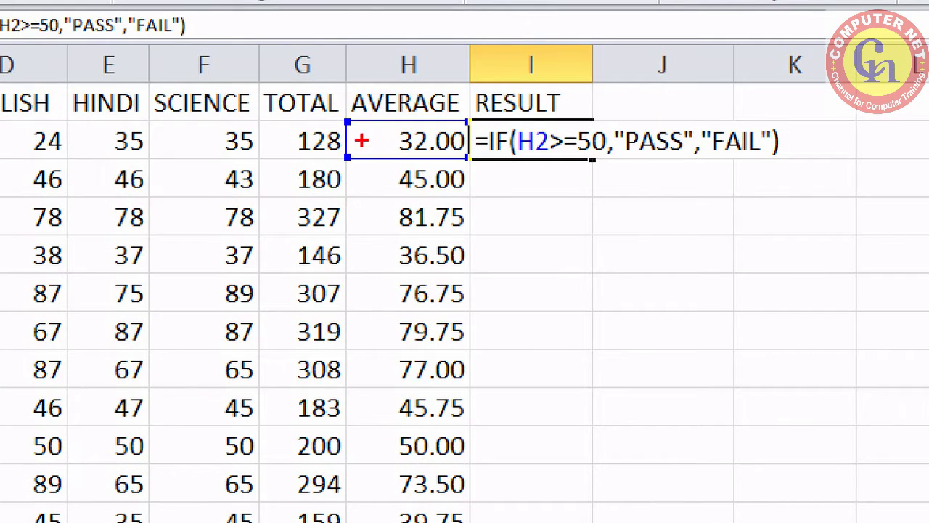
{"action": "left_click_drag", "start_coordinate": [347, 121], "coordinate": [466, 160]}
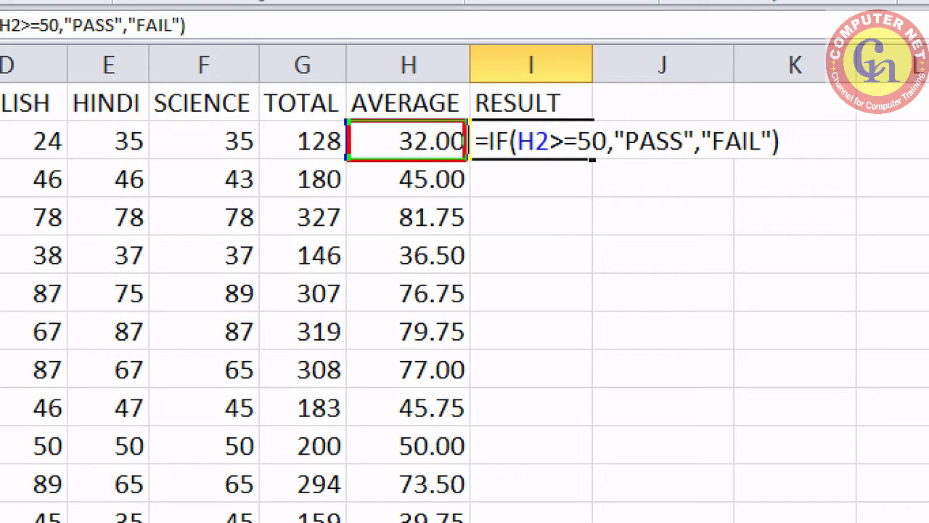
{"action": "left_click_drag", "start_coordinate": [718, 168], "coordinate": [752, 154]}
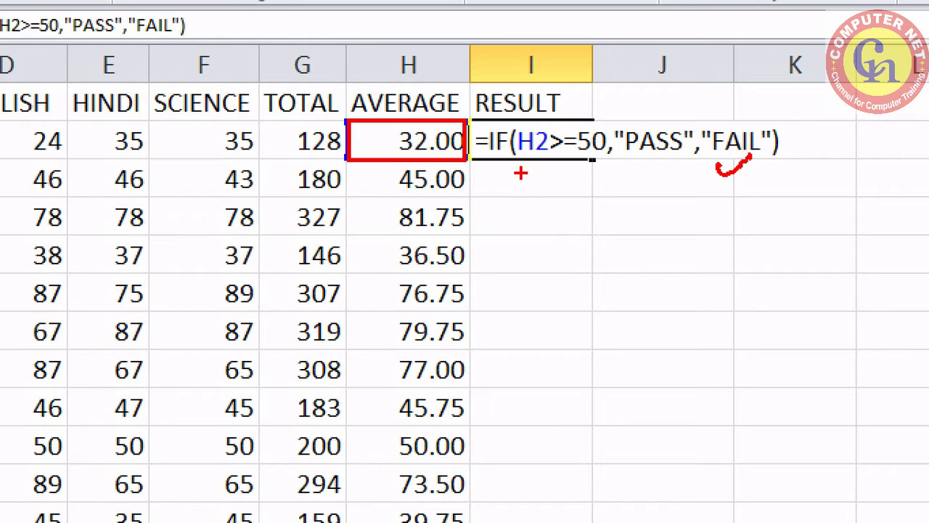
{"action": "mouse_move", "coordinate": [521, 172]}
{"action": "left_mouse_down"}
{"action": "mouse_move", "coordinate": [539, 182]}
{"action": "mouse_move", "coordinate": [564, 166]}
{"action": "left_mouse_up"}
{"action": "mouse_move", "coordinate": [633, 167]}
{"action": "left_mouse_down"}
{"action": "mouse_move", "coordinate": [661, 162]}
{"action": "mouse_move", "coordinate": [725, 174]}
{"action": "mouse_move", "coordinate": [747, 165]}
{"action": "left_mouse_up"}
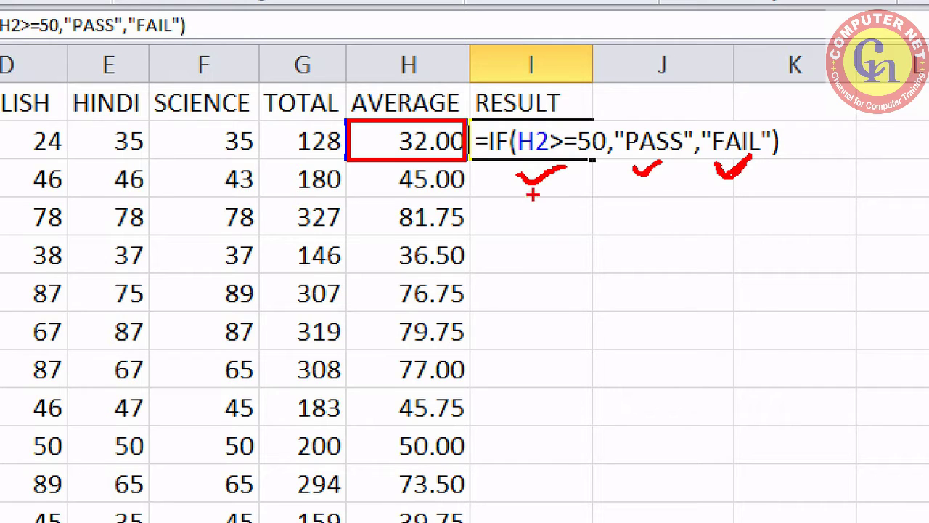
{"action": "mouse_move", "coordinate": [544, 177]}
{"action": "left_mouse_down"}
{"action": "mouse_move", "coordinate": [549, 222]}
{"action": "mouse_move", "coordinate": [534, 206]}
{"action": "mouse_move", "coordinate": [550, 219]}
{"action": "mouse_move", "coordinate": [510, 259]}
{"action": "mouse_move", "coordinate": [532, 249]}
{"action": "mouse_move", "coordinate": [540, 269]}
{"action": "mouse_move", "coordinate": [561, 268]}
{"action": "left_mouse_up"}
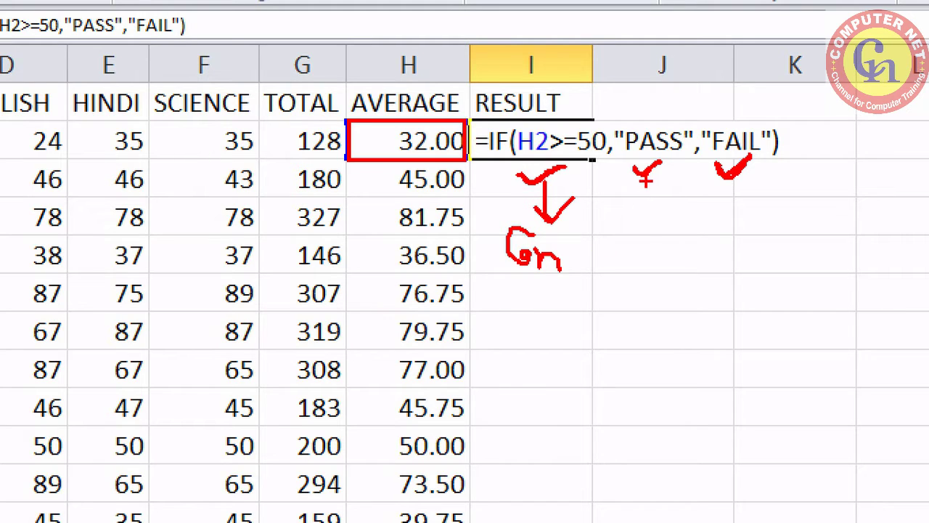
{"action": "mouse_move", "coordinate": [646, 177]}
{"action": "left_mouse_down"}
{"action": "mouse_move", "coordinate": [644, 243]}
{"action": "mouse_move", "coordinate": [664, 240]}
{"action": "left_mouse_up"}
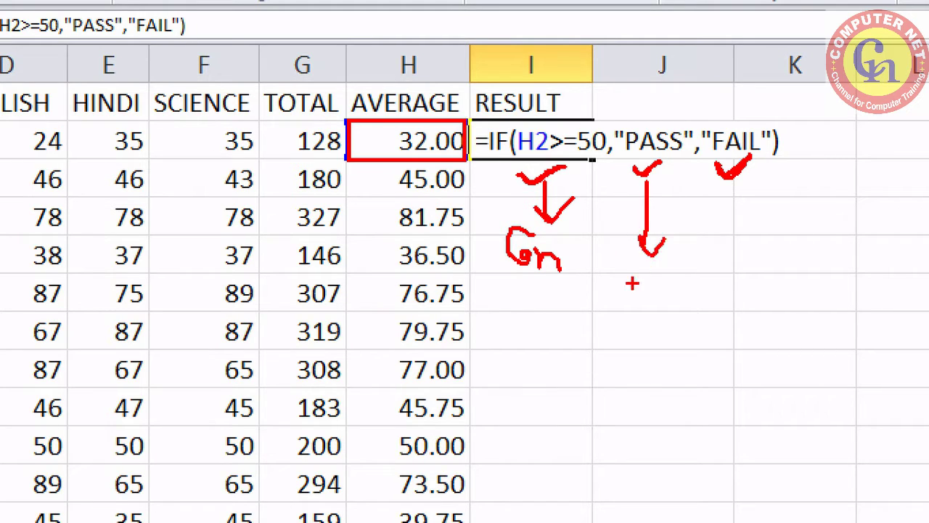
{"action": "mouse_move", "coordinate": [627, 274]}
{"action": "left_mouse_down"}
{"action": "mouse_move", "coordinate": [674, 271]}
{"action": "mouse_move", "coordinate": [651, 272]}
{"action": "mouse_move", "coordinate": [645, 309]}
{"action": "left_mouse_up"}
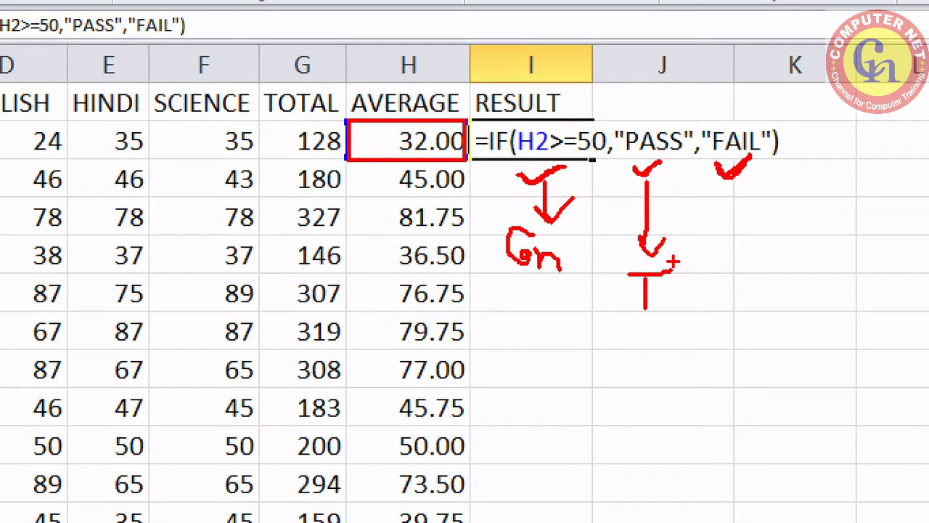
{"action": "mouse_move", "coordinate": [734, 184]}
{"action": "left_mouse_down"}
{"action": "mouse_move", "coordinate": [734, 233]}
{"action": "mouse_move", "coordinate": [752, 219]}
{"action": "left_mouse_up"}
{"action": "mouse_move", "coordinate": [716, 264]}
{"action": "left_mouse_down"}
{"action": "mouse_move", "coordinate": [717, 279]}
{"action": "mouse_move", "coordinate": [723, 251]}
{"action": "mouse_move", "coordinate": [749, 250]}
{"action": "mouse_move", "coordinate": [749, 267]}
{"action": "left_mouse_up"}
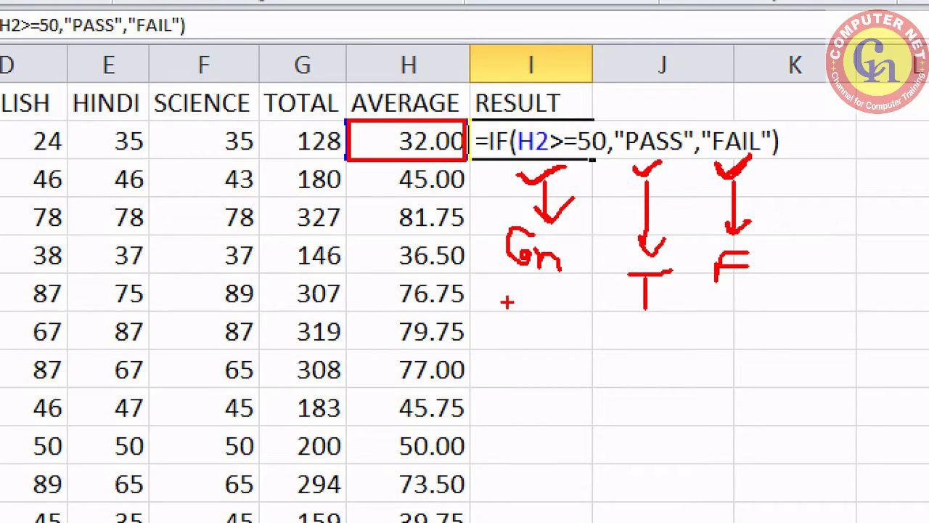
{"action": "mouse_move", "coordinate": [510, 304]}
{"action": "left_mouse_down"}
{"action": "mouse_move", "coordinate": [511, 312]}
{"action": "mouse_move", "coordinate": [550, 273]}
{"action": "left_mouse_up"}
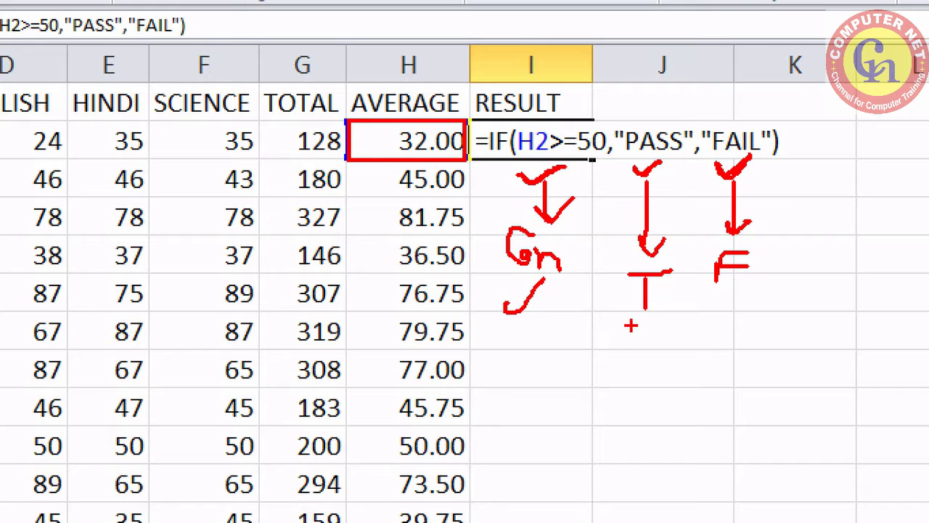
{"action": "mouse_move", "coordinate": [630, 325]}
{"action": "left_mouse_down"}
{"action": "mouse_move", "coordinate": [659, 328]}
{"action": "mouse_move", "coordinate": [666, 315]}
{"action": "mouse_move", "coordinate": [716, 305]}
{"action": "mouse_move", "coordinate": [723, 294]}
{"action": "left_mouse_up"}
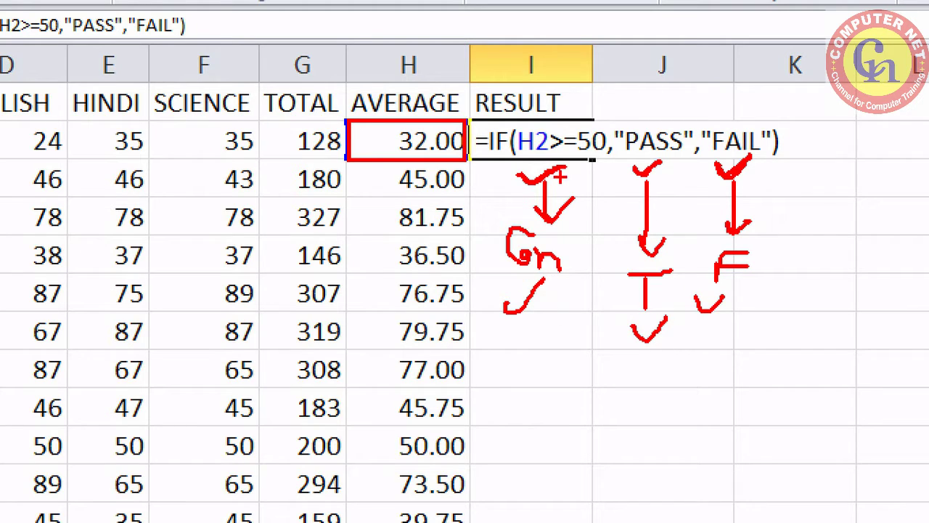
{"action": "left_click_drag", "start_coordinate": [632, 168], "coordinate": [661, 163]}
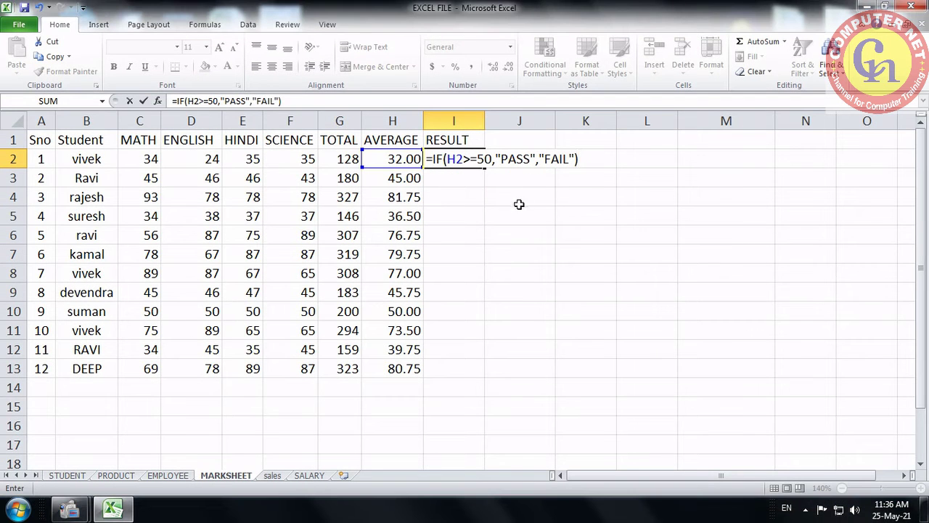
Commit the formula in I2 and change the marks of student number 1 to MATH 78 and ENGLISH 67.
{"action": "key", "text": "Return"}
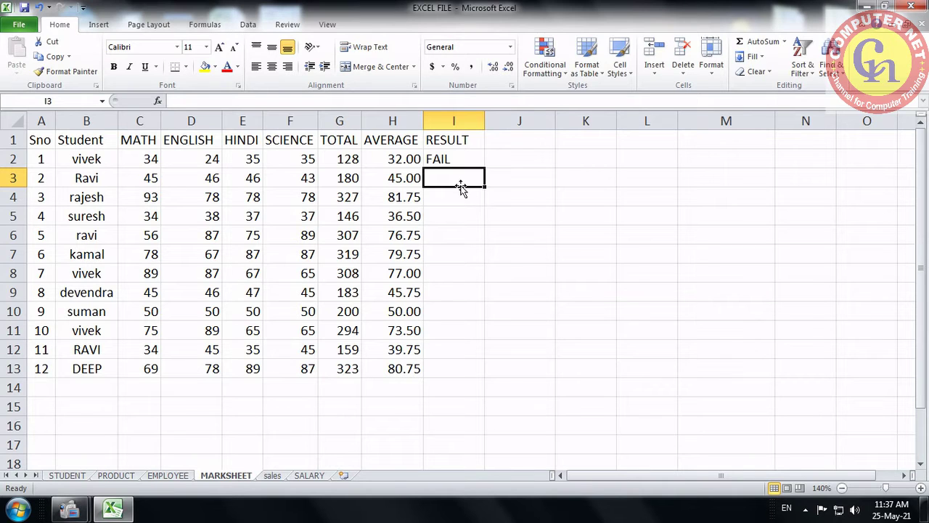
{"action": "left_click", "coordinate": [156, 162]}
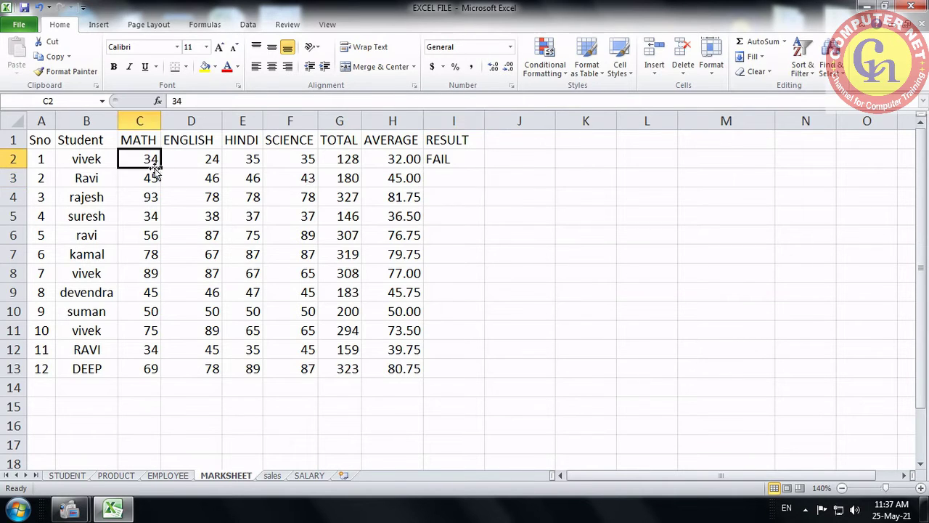
{"action": "type", "text": "78"}
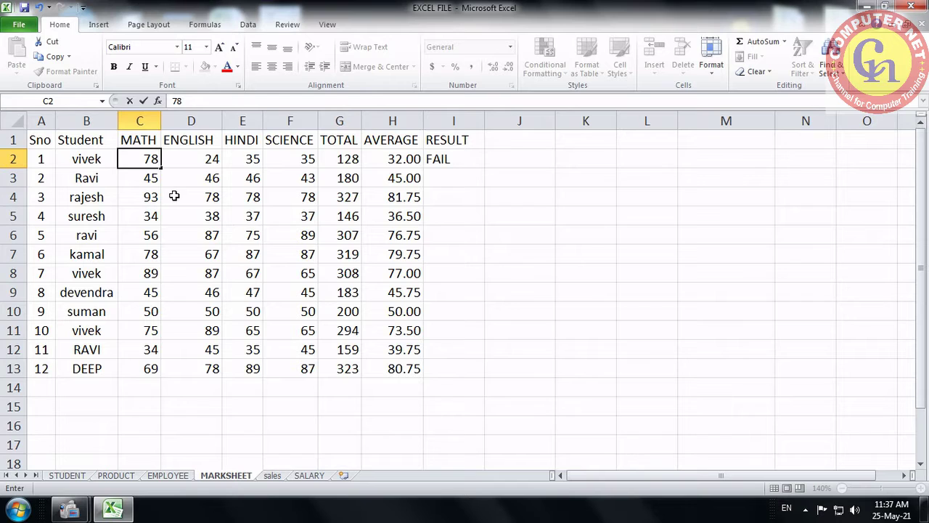
{"action": "key", "text": "Tab"}
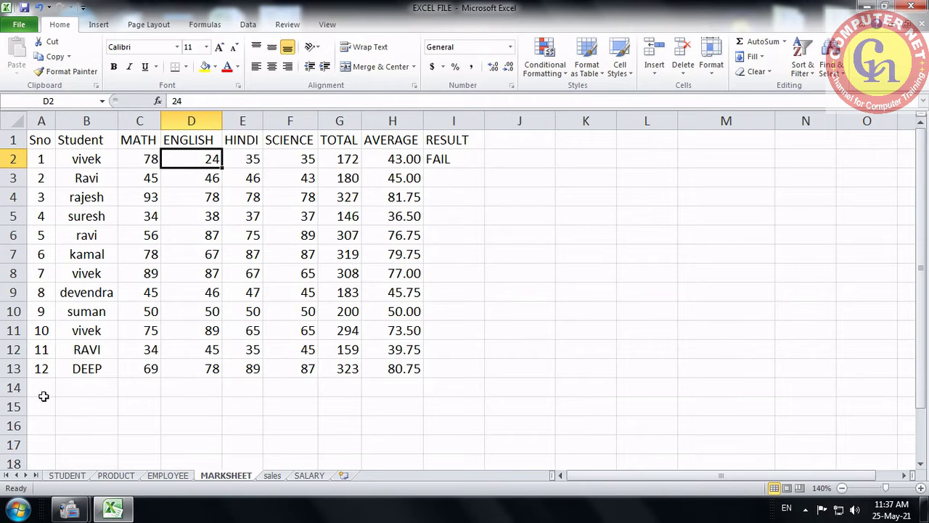
{"action": "type", "text": "67"}
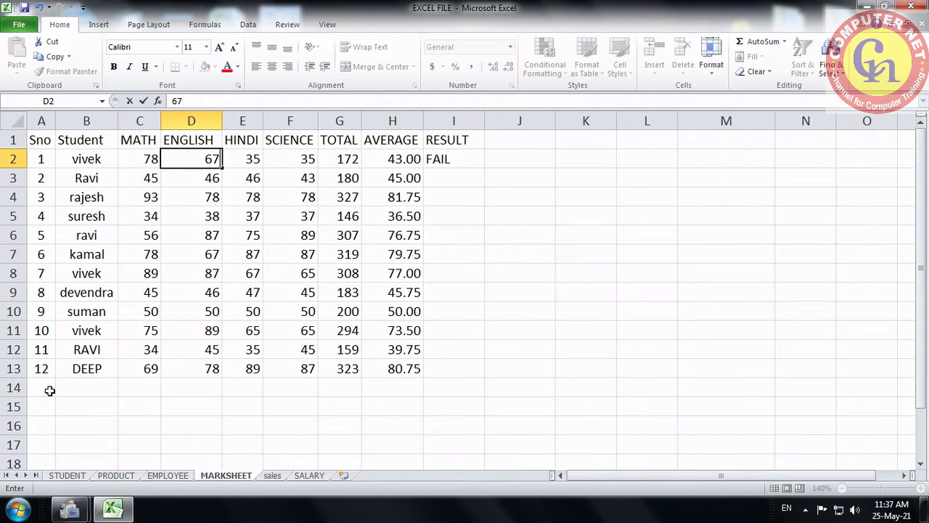
{"action": "key", "text": "Tab"}
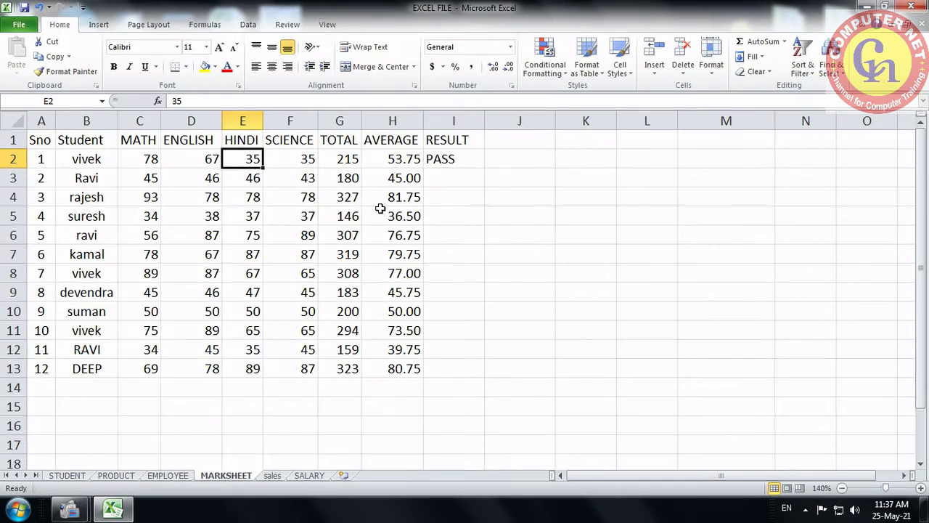
Set the MATH mark of student number 1 in cell C2 to 34.
{"action": "left_click", "coordinate": [157, 162]}
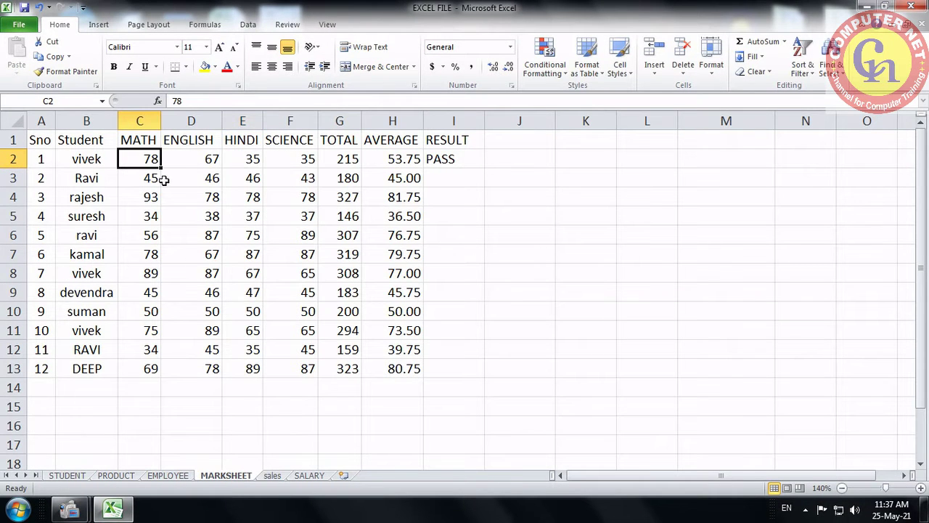
{"action": "type", "text": "34"}
{"action": "left_click", "coordinate": [207, 183]}
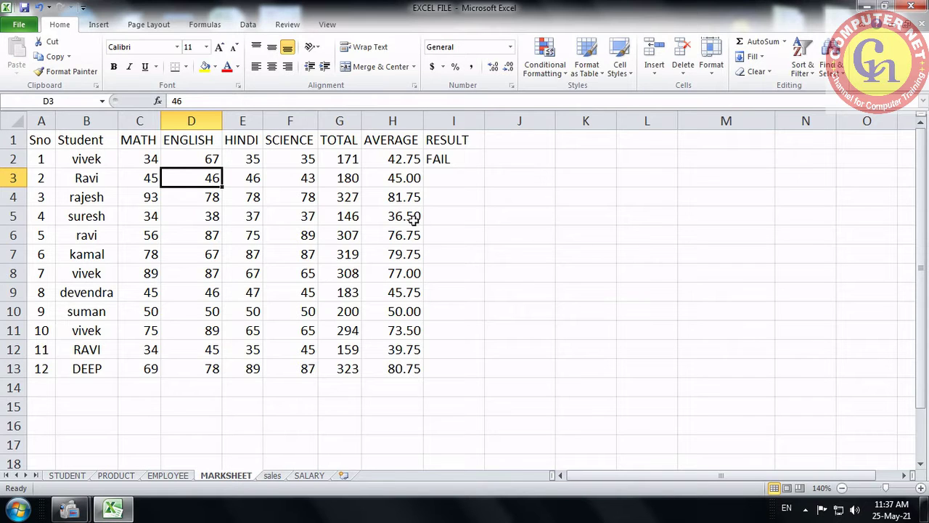
Fill the IF formula from cell I2 down the RESULT column to cell I13.
{"action": "left_click", "coordinate": [452, 160]}
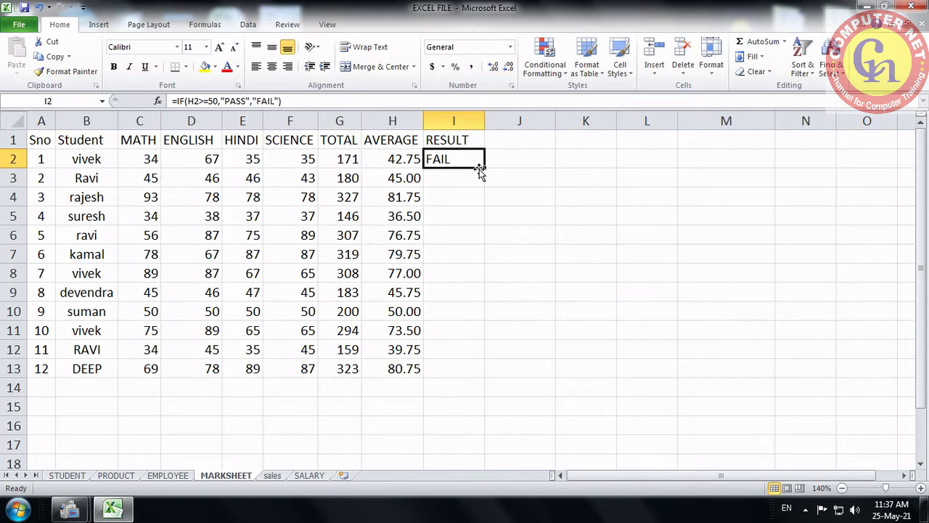
{"action": "left_click_drag", "start_coordinate": [483, 168], "coordinate": [470, 369]}
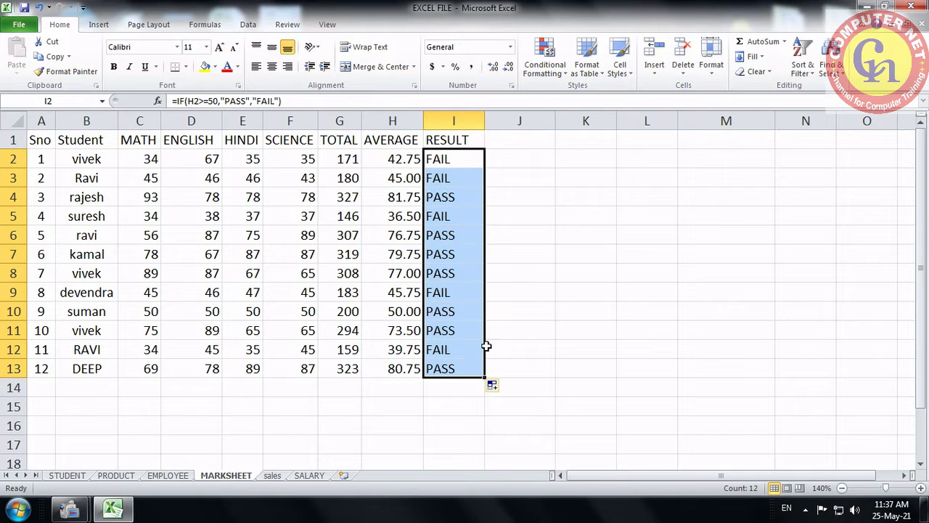
{"action": "left_click", "coordinate": [512, 308]}
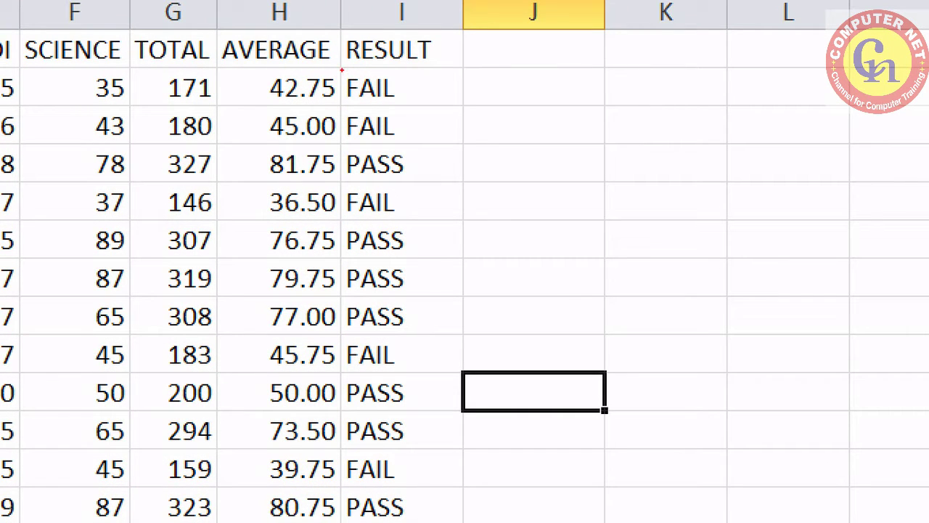
{"action": "mouse_move", "coordinate": [341, 71]}
{"action": "left_mouse_down"}
{"action": "mouse_move", "coordinate": [438, 182]}
{"action": "mouse_move", "coordinate": [471, 406]}
{"action": "mouse_move", "coordinate": [473, 521]}
{"action": "mouse_move", "coordinate": [488, 460]}
{"action": "left_mouse_up"}
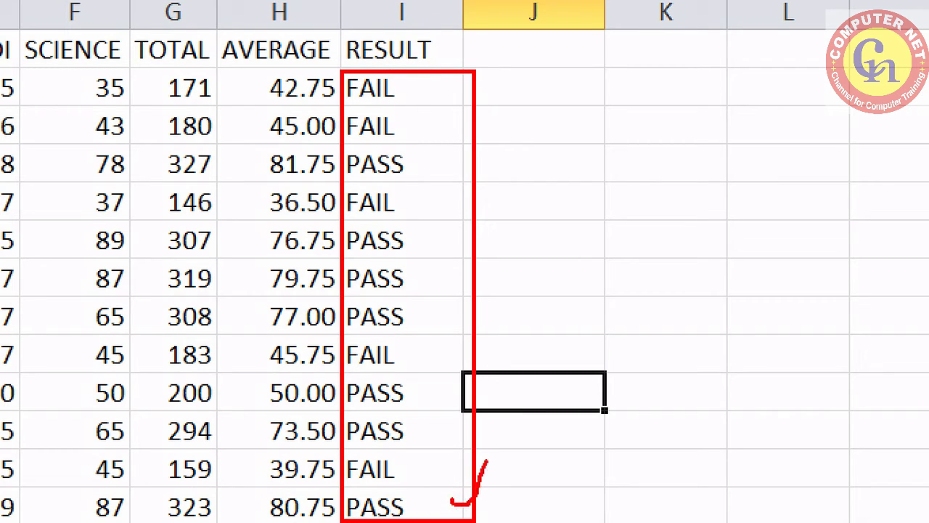
{"action": "left_click_drag", "start_coordinate": [444, 430], "coordinate": [481, 411]}
{"action": "mouse_move", "coordinate": [452, 307]}
{"action": "left_mouse_down"}
{"action": "mouse_move", "coordinate": [468, 323]}
{"action": "mouse_move", "coordinate": [498, 290]}
{"action": "left_mouse_up"}
{"action": "mouse_move", "coordinate": [455, 263]}
{"action": "left_mouse_down"}
{"action": "mouse_move", "coordinate": [473, 284]}
{"action": "mouse_move", "coordinate": [496, 267]}
{"action": "left_mouse_up"}
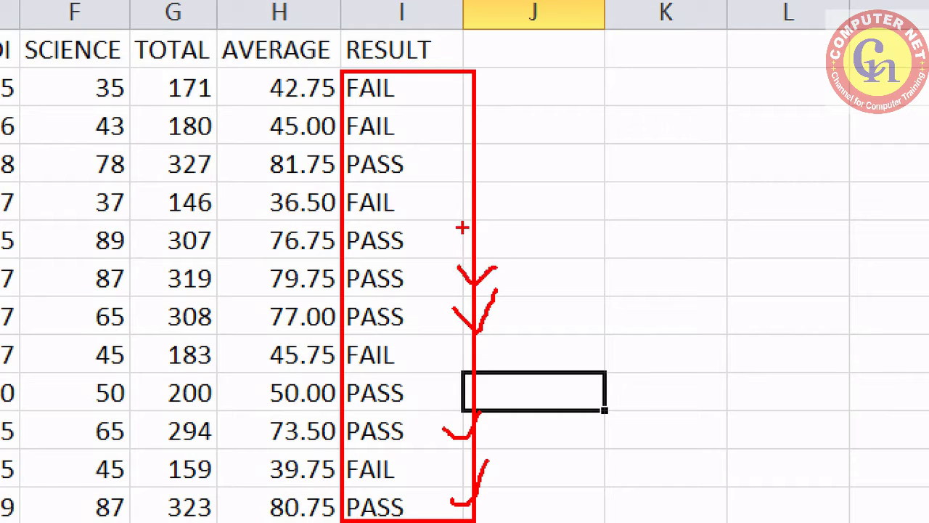
{"action": "left_click_drag", "start_coordinate": [461, 229], "coordinate": [472, 239]}
{"action": "left_click_drag", "start_coordinate": [471, 240], "coordinate": [485, 216]}
{"action": "left_click_drag", "start_coordinate": [436, 94], "coordinate": [473, 89]}
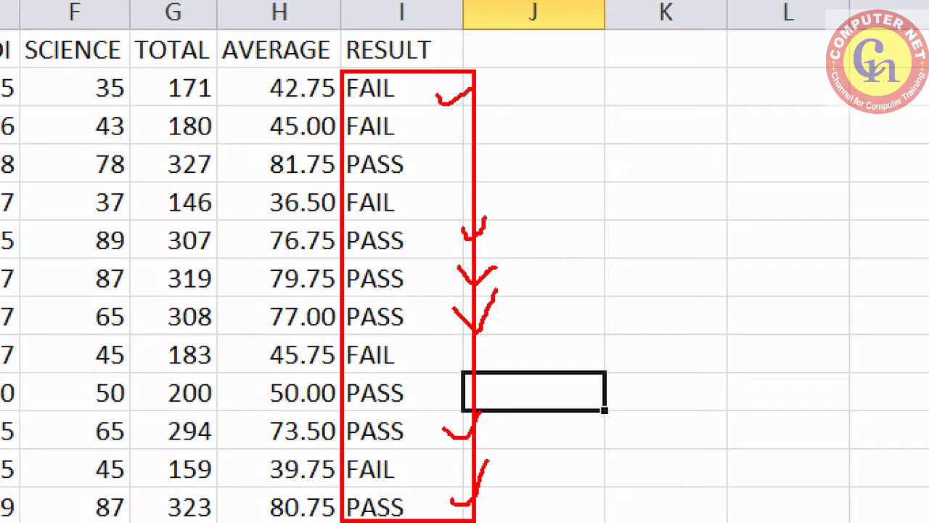
Compare the RESULT column with the averages, including student number 9's, and examine the >=50 condition of the formula in cell I2.
{"action": "mouse_move", "coordinate": [453, 119]}
{"action": "left_mouse_down"}
{"action": "mouse_move", "coordinate": [472, 142]}
{"action": "mouse_move", "coordinate": [500, 126]}
{"action": "left_mouse_up"}
{"action": "left_click_drag", "start_coordinate": [456, 194], "coordinate": [501, 195]}
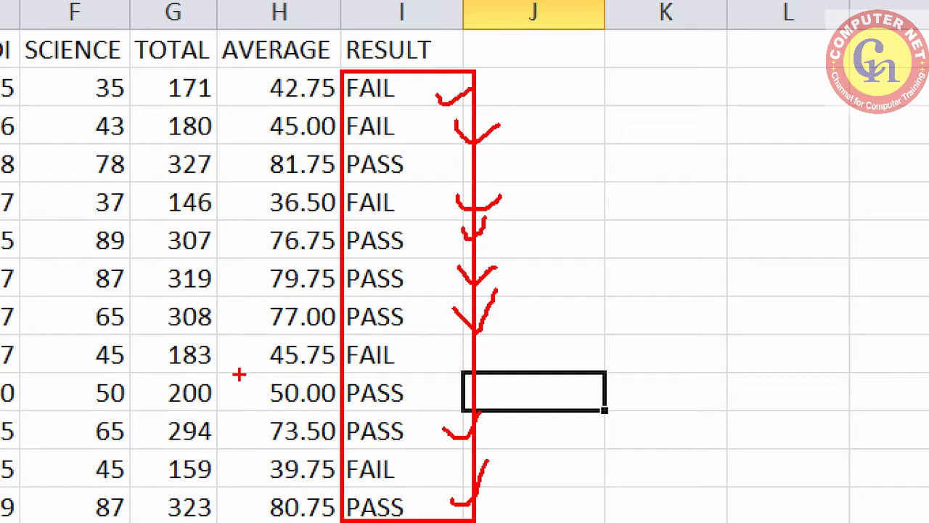
{"action": "left_click_drag", "start_coordinate": [239, 374], "coordinate": [335, 412]}
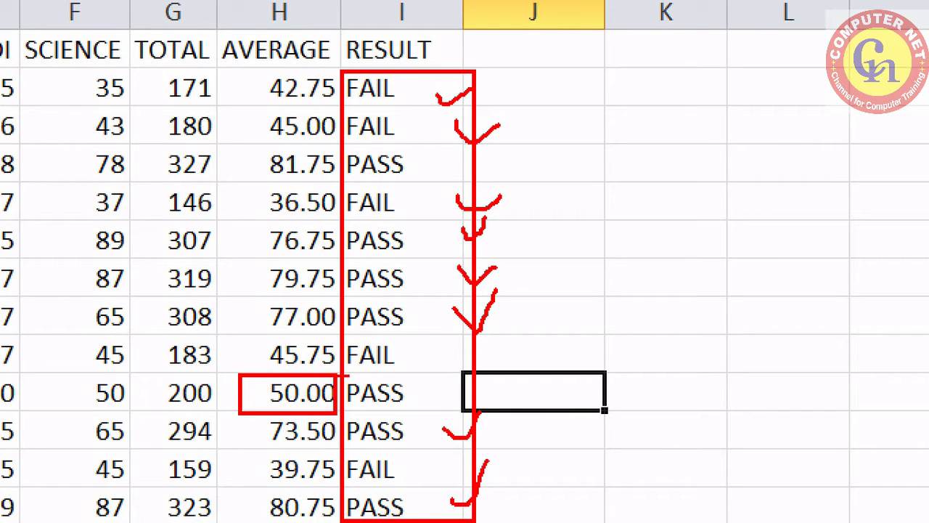
{"action": "left_click_drag", "start_coordinate": [342, 373], "coordinate": [414, 413]}
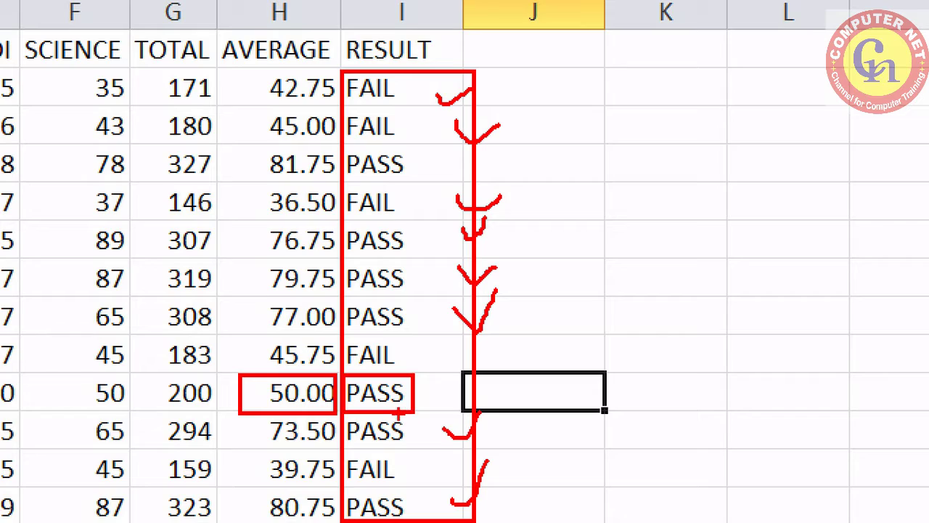
{"action": "key", "text": "Escape"}
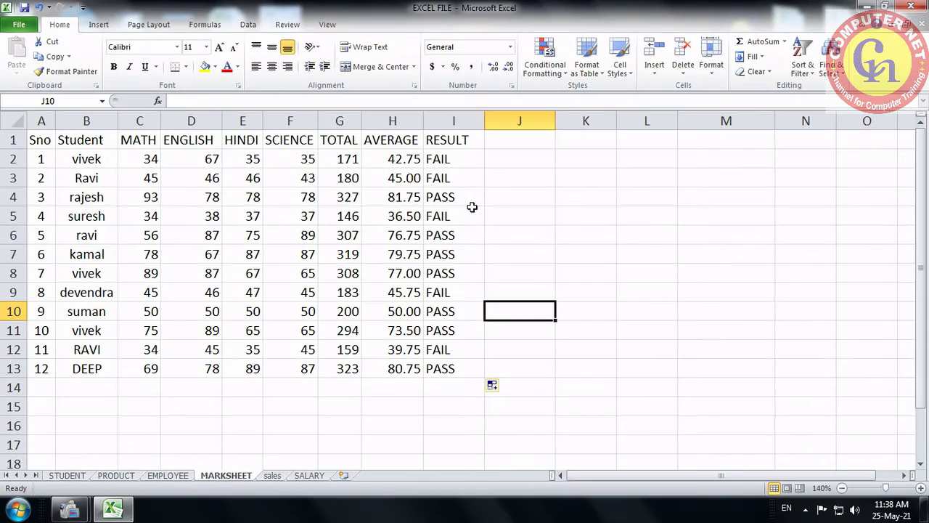
{"action": "left_click", "coordinate": [465, 161]}
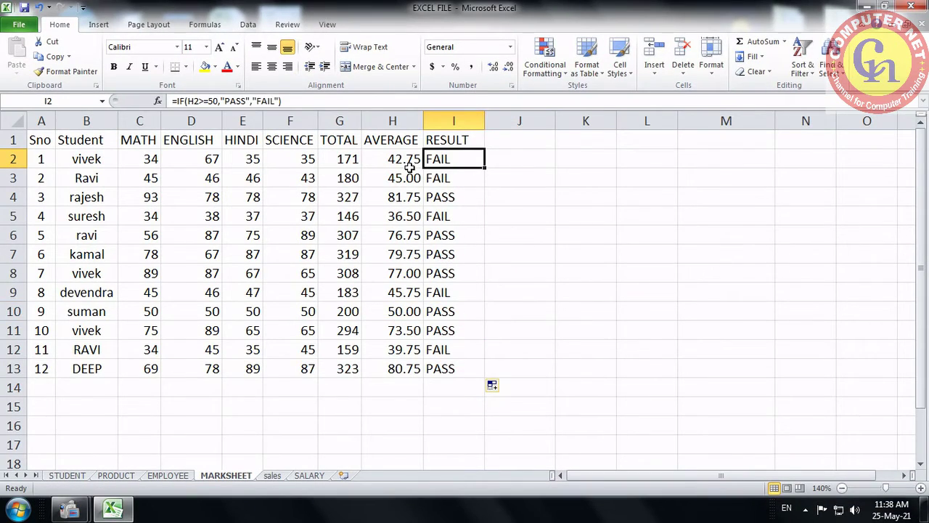
{"action": "key", "text": "ctrl+1"}
{"action": "left_click", "coordinate": [243, 113]}
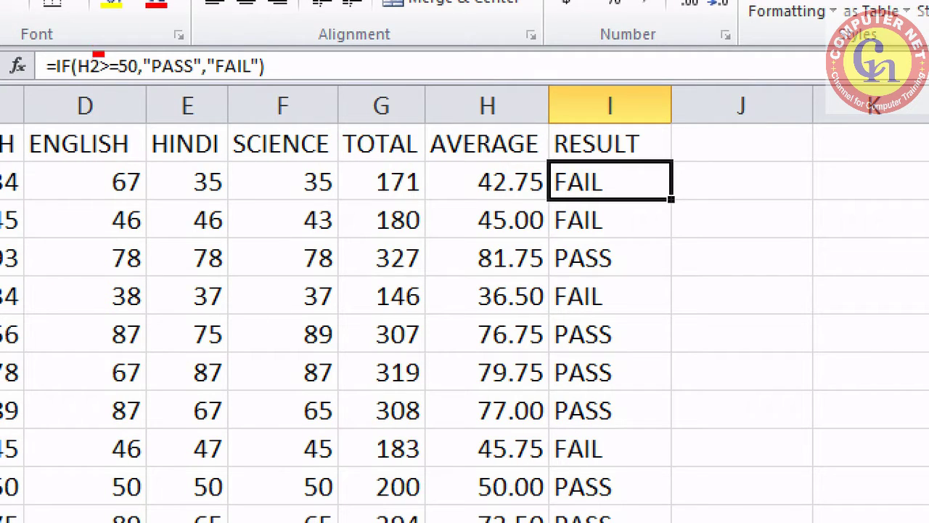
{"action": "left_click_drag", "start_coordinate": [95, 53], "coordinate": [126, 77]}
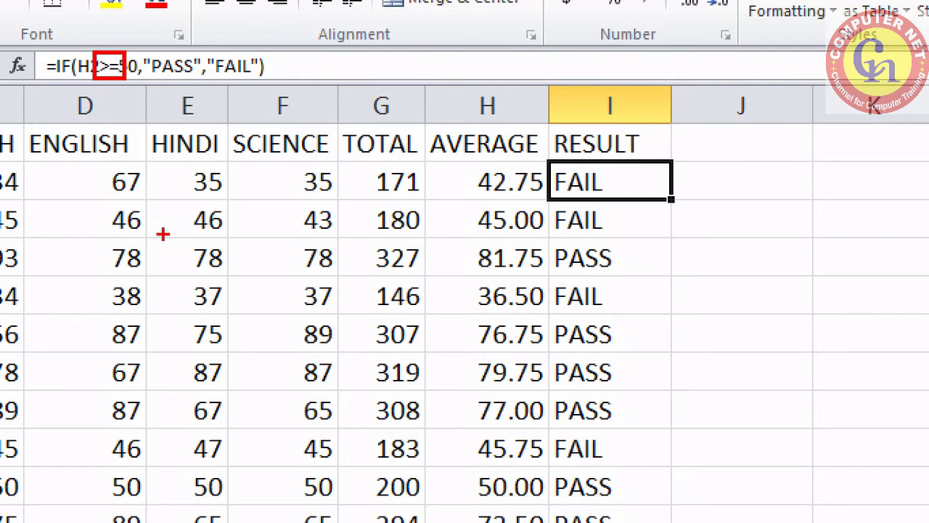
{"action": "key", "text": "Escape"}
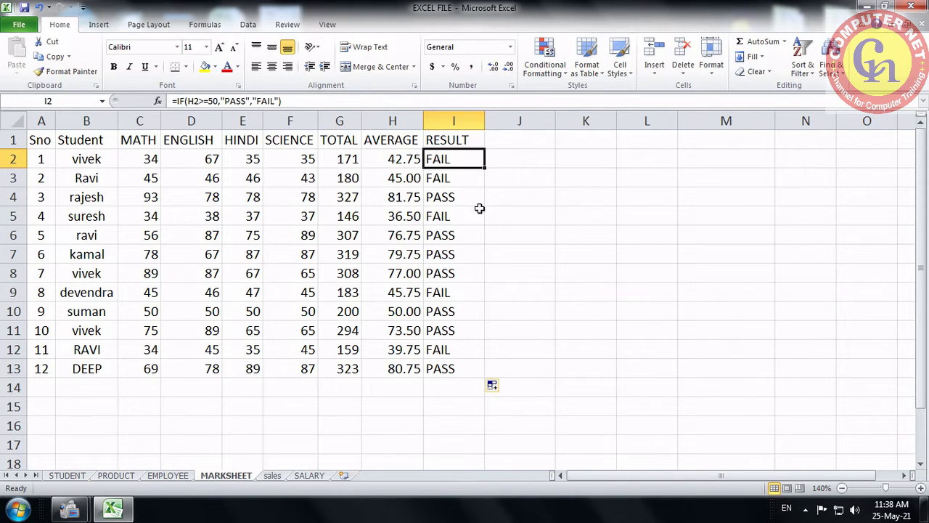
Add the column heading GRADE in cell J1, beside the RESULT heading.
{"action": "left_click", "coordinate": [515, 143]}
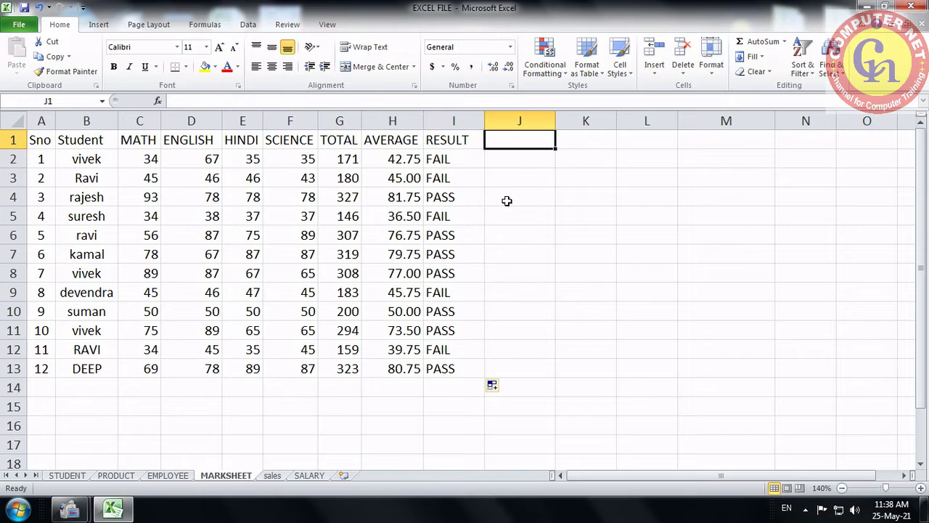
{"action": "type", "text": "GRADE"}
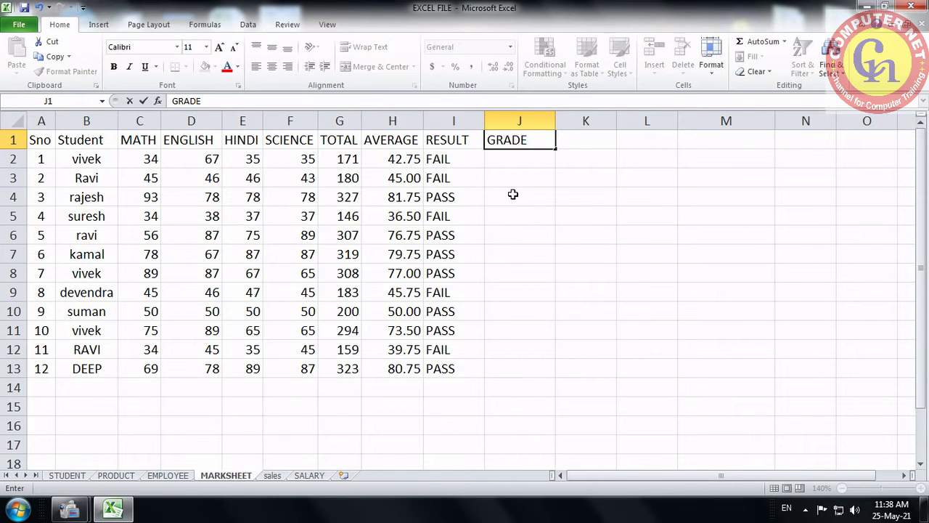
{"action": "left_click", "coordinate": [512, 194]}
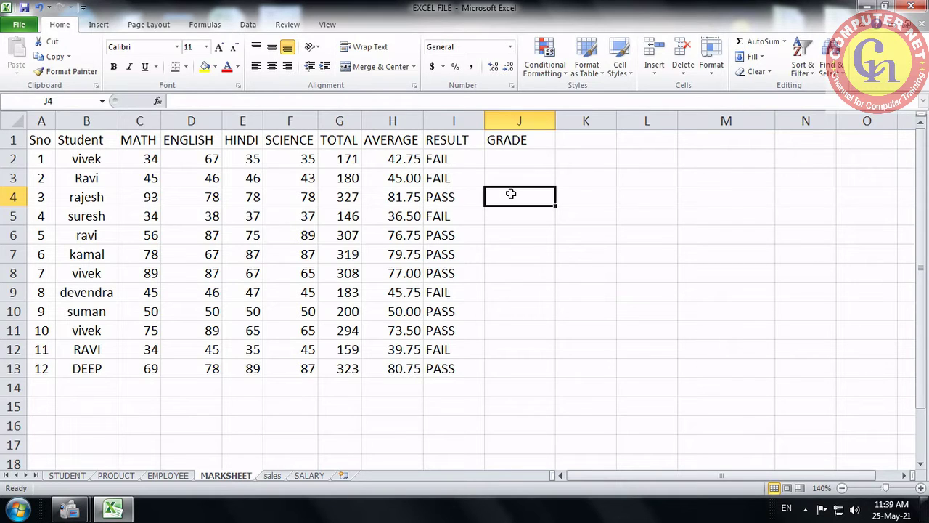
Start an IF formula in cell J2 of the GRADE column with the condition G2>=300 on the student's total.
{"action": "left_click", "coordinate": [522, 159]}
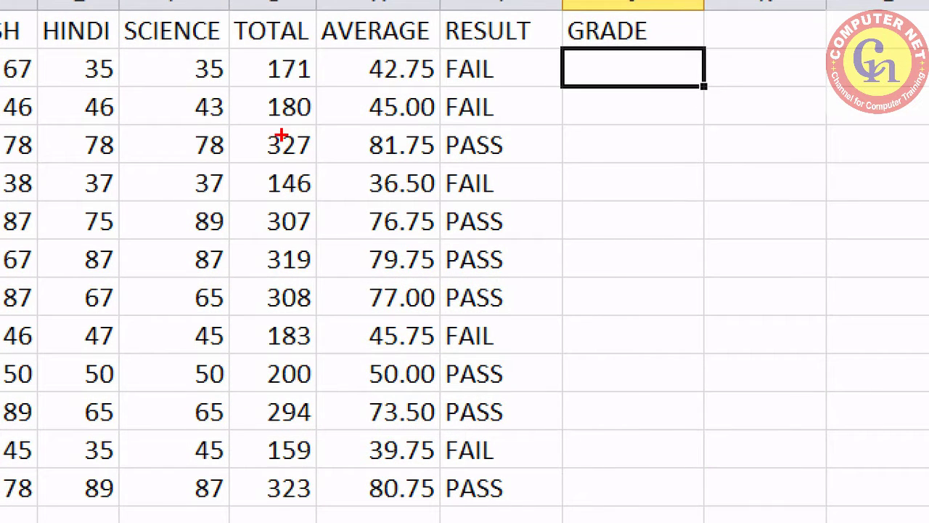
{"action": "mouse_move", "coordinate": [234, 50]}
{"action": "left_mouse_down"}
{"action": "mouse_move", "coordinate": [297, 162]}
{"action": "mouse_move", "coordinate": [328, 508]}
{"action": "left_mouse_up"}
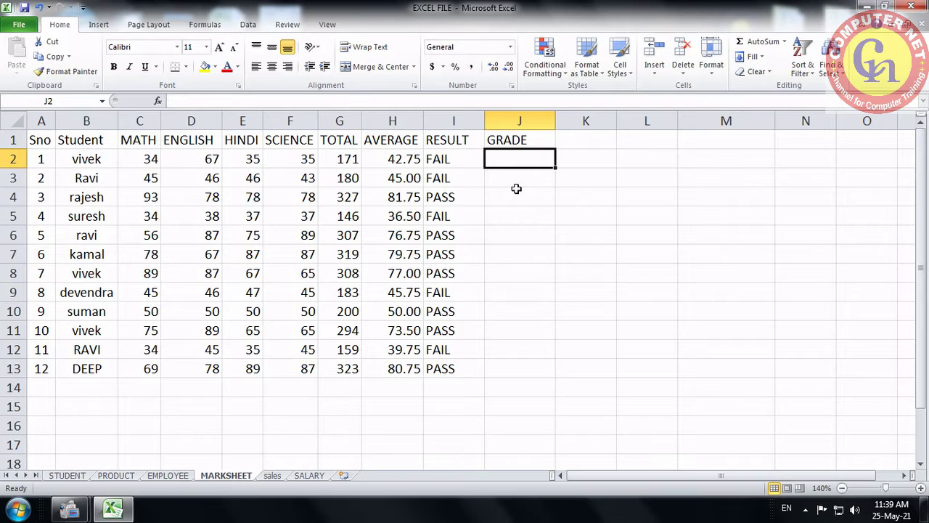
{"action": "type", "text": "=if"}
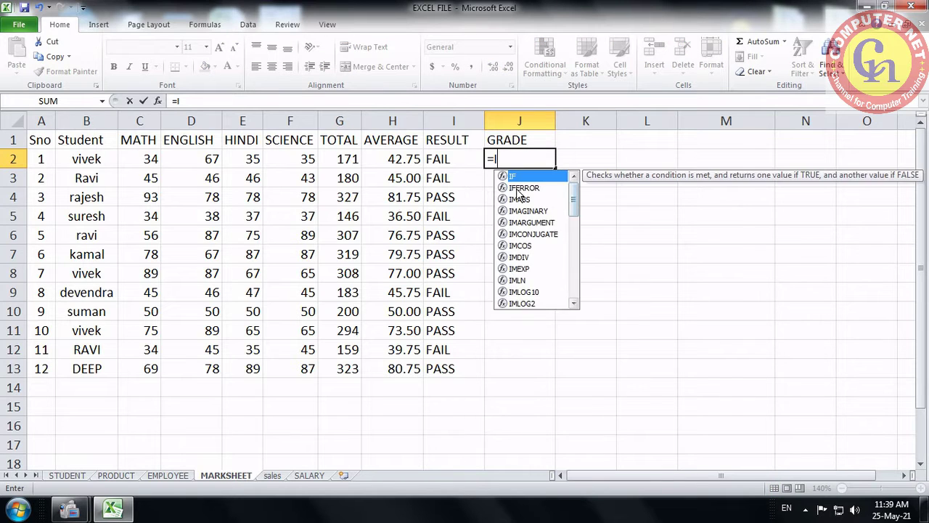
{"action": "key", "text": "Tab"}
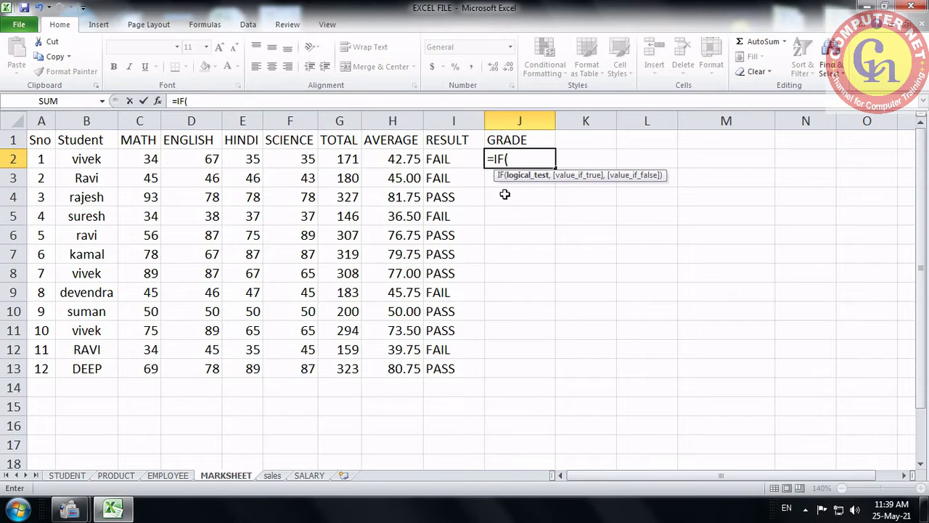
{"action": "left_click", "coordinate": [345, 160]}
{"action": "type", "text": ">=30"}
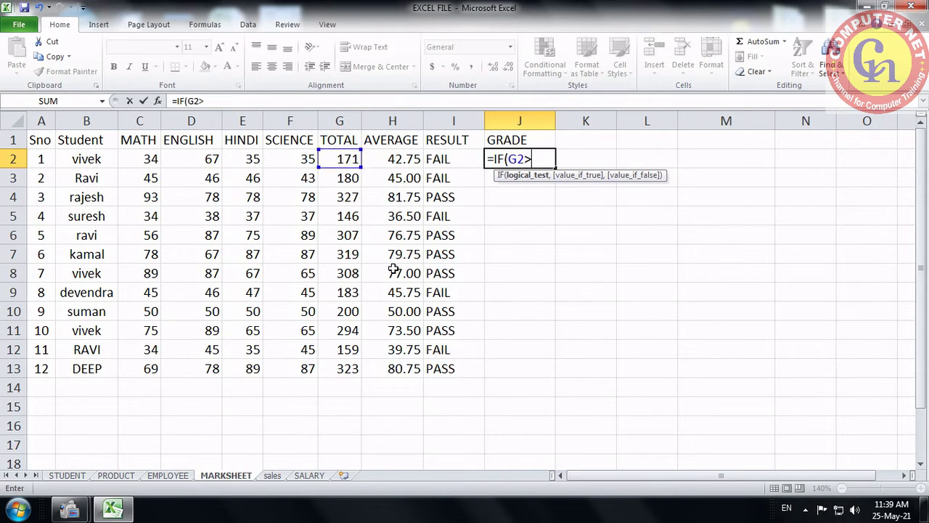
{"action": "type", "text": "0"}
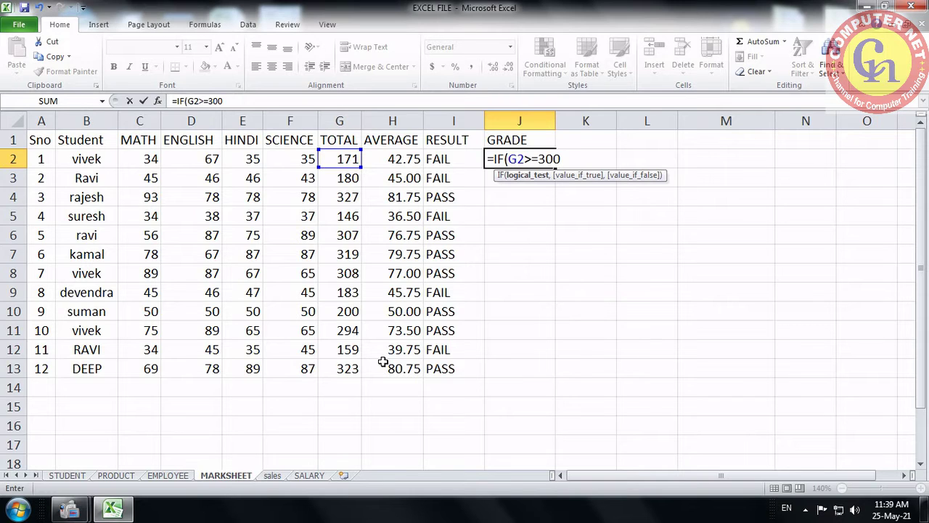
Complete the J2 formula with "A" as the true value and "B" as the false value, and commit it.
{"action": "type", "text": ","}
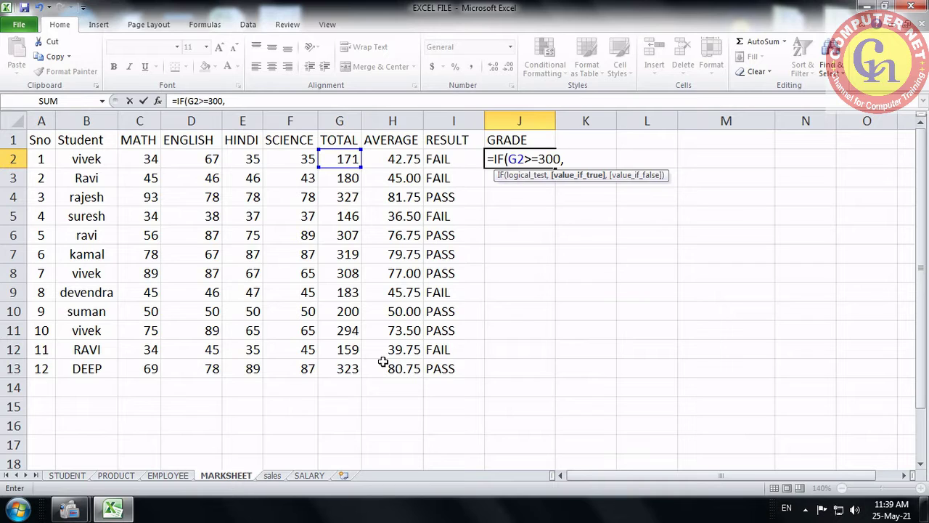
{"action": "type", "text": "\"A\","}
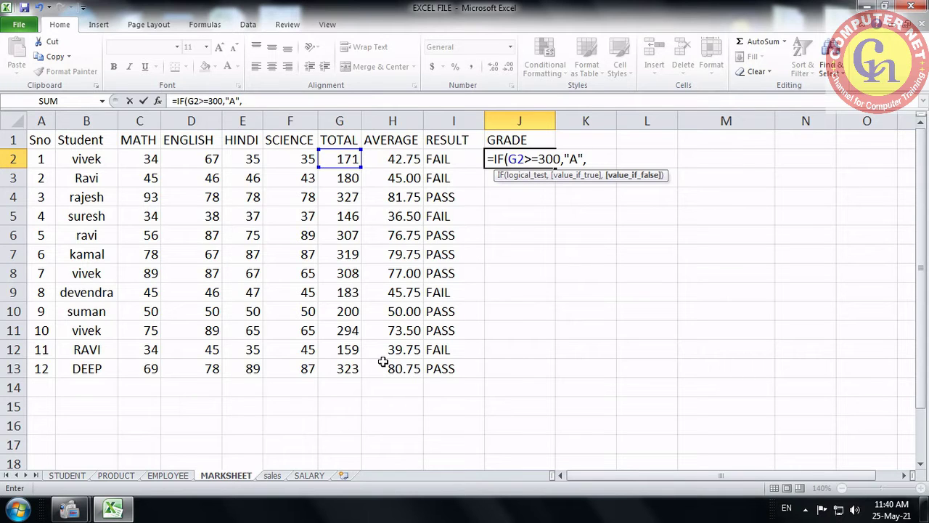
{"action": "type", "text": "\"B\")"}
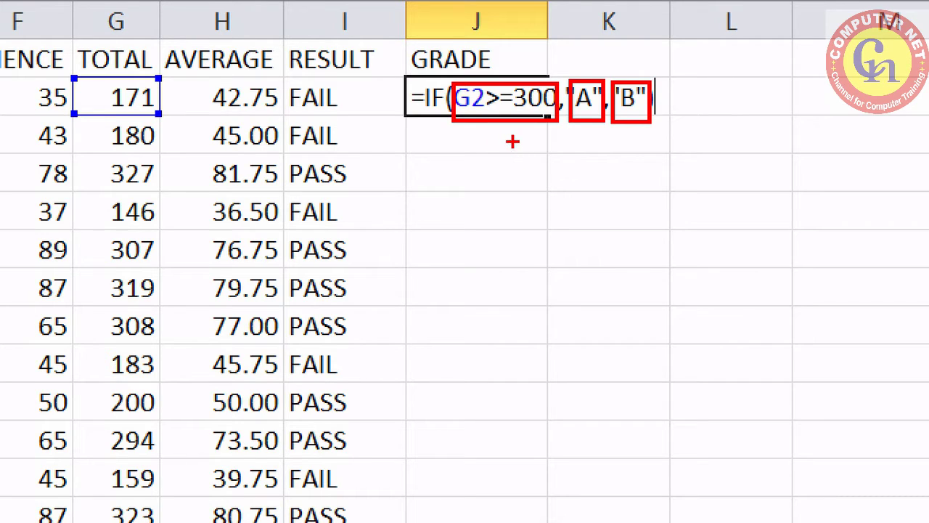
{"action": "left_click_drag", "start_coordinate": [478, 139], "coordinate": [505, 136]}
{"action": "left_click_drag", "start_coordinate": [574, 129], "coordinate": [594, 131]}
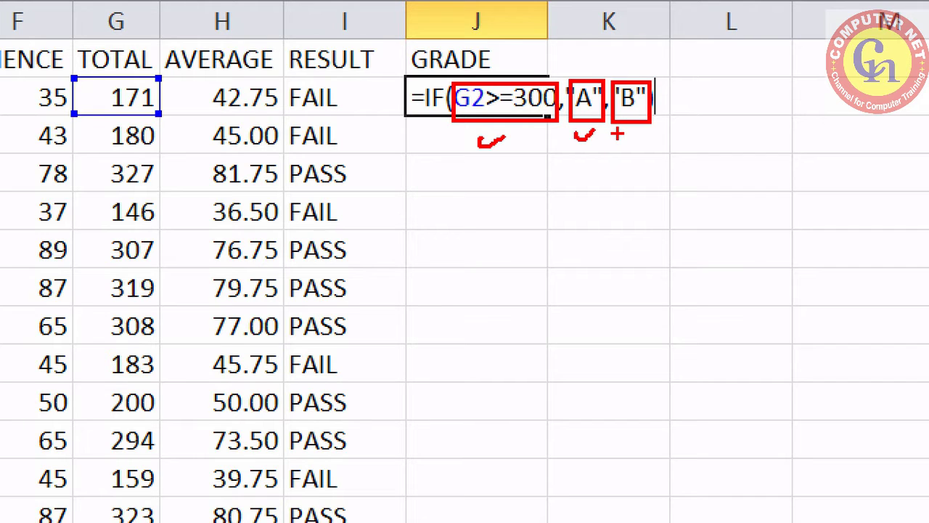
{"action": "left_click_drag", "start_coordinate": [617, 133], "coordinate": [639, 132]}
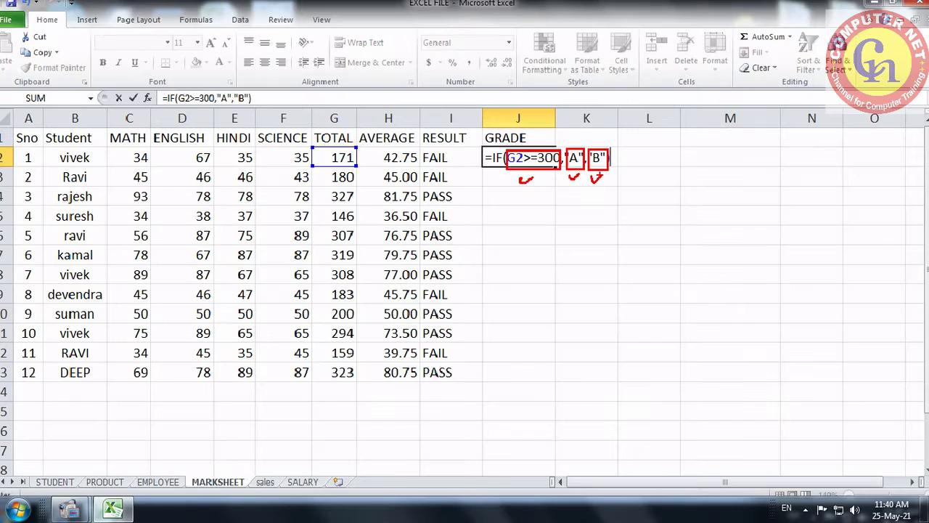
{"action": "key", "text": "Escape"}
{"action": "key", "text": "Return"}
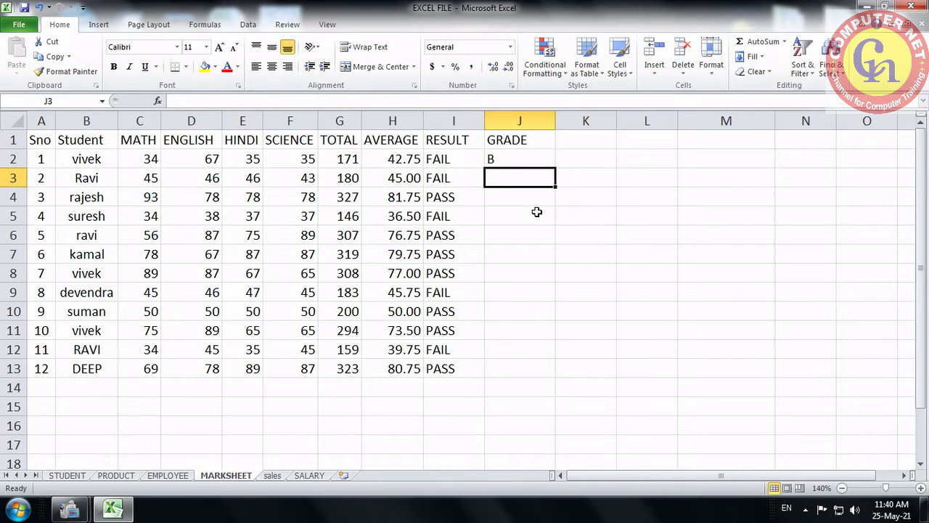
Change the marks of student number 1 to MATH 89, HINDI 78 and SCIENCE 98.
{"action": "left_click", "coordinate": [153, 160]}
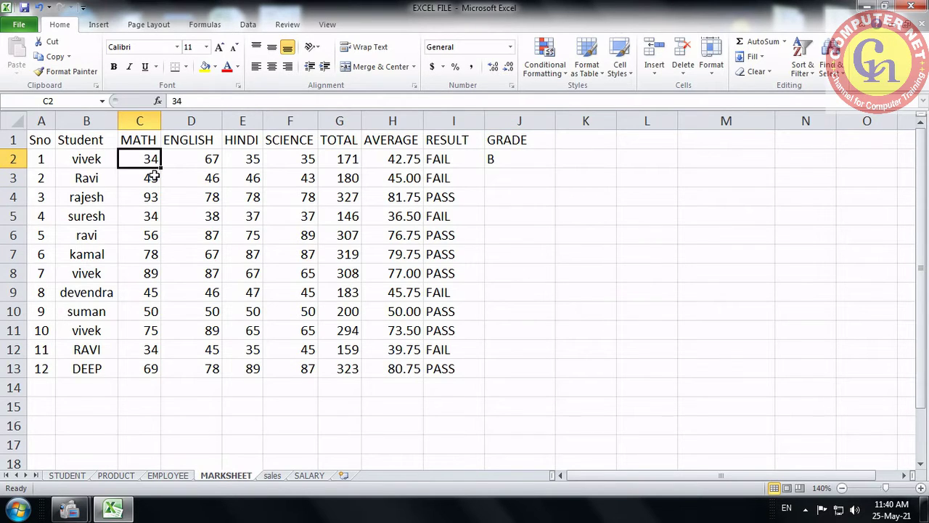
{"action": "type", "text": "89"}
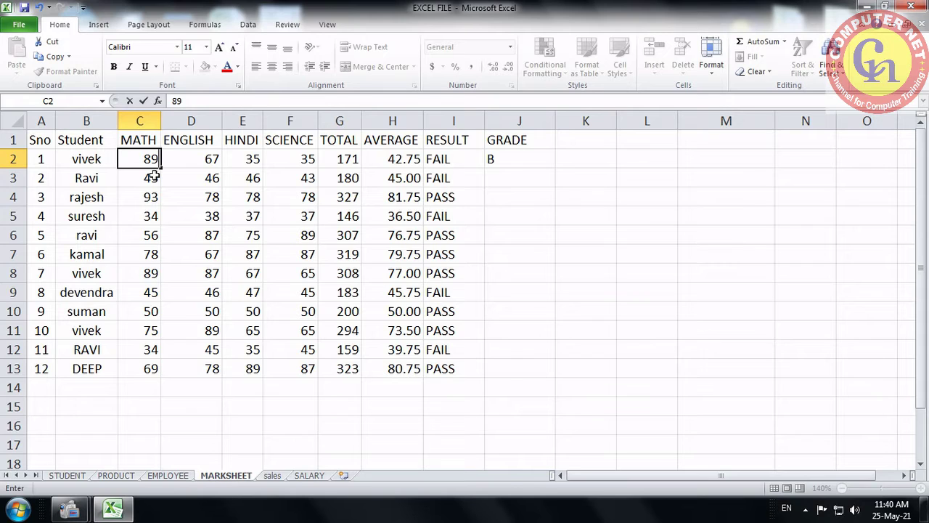
{"action": "key", "text": "Tab"}
{"action": "key", "text": "Tab"}
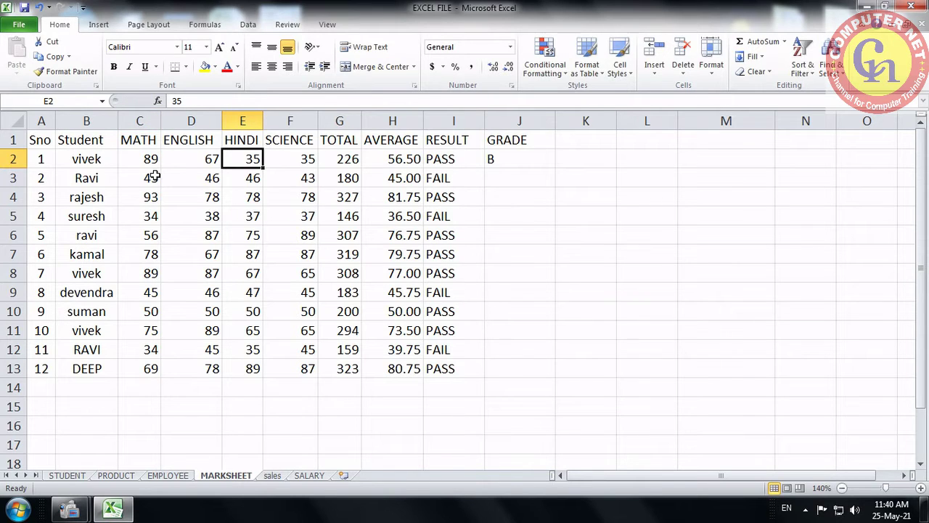
{"action": "type", "text": "78"}
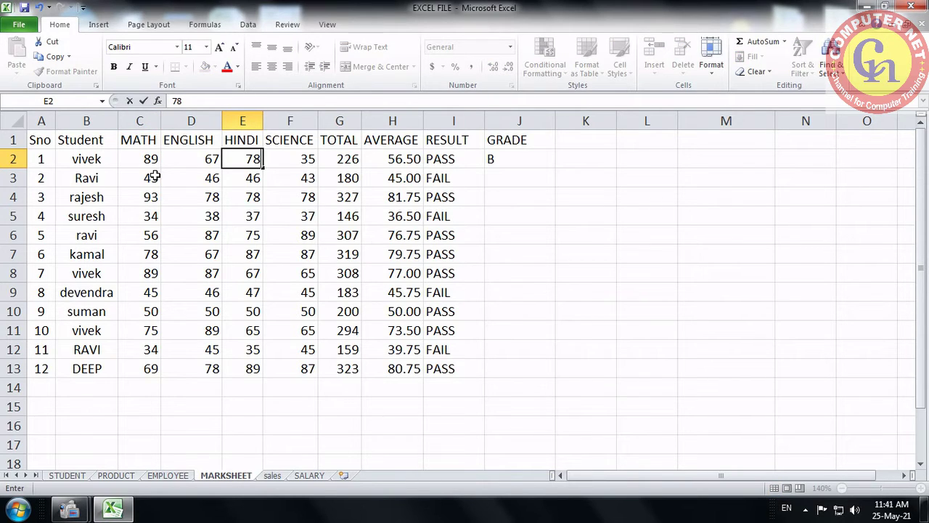
{"action": "key", "text": "Tab"}
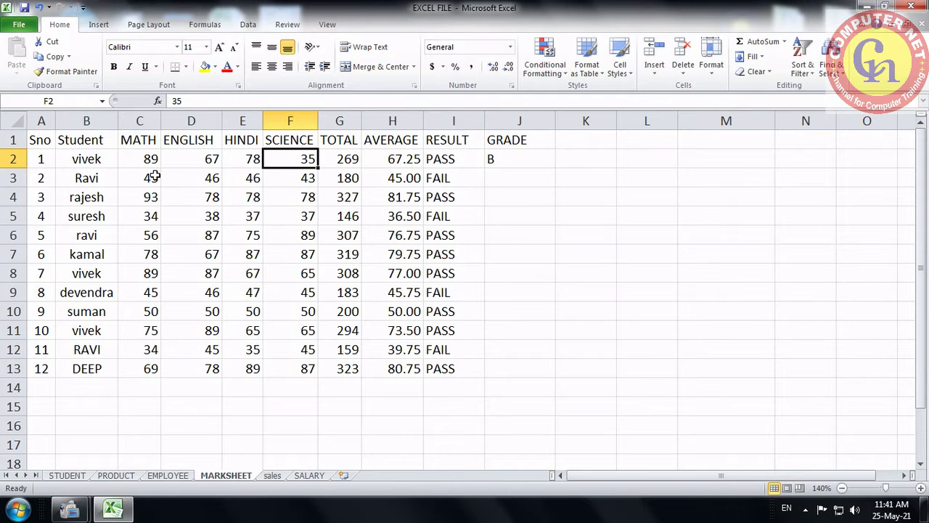
{"action": "type", "text": "98"}
{"action": "key", "text": "Tab"}
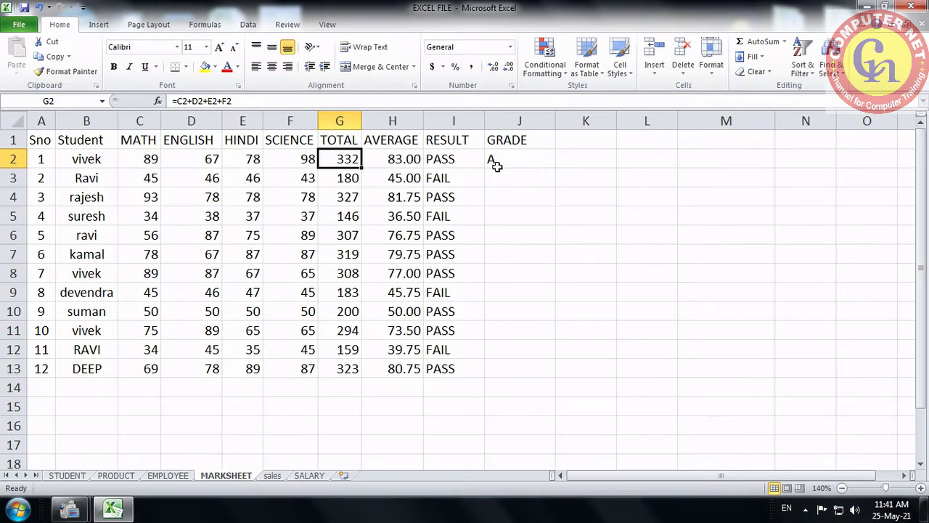
Fill the IF formula from cell J2 down the GRADE column to cell J13 and compare the grades with the totals.
{"action": "left_click", "coordinate": [620, 130]}
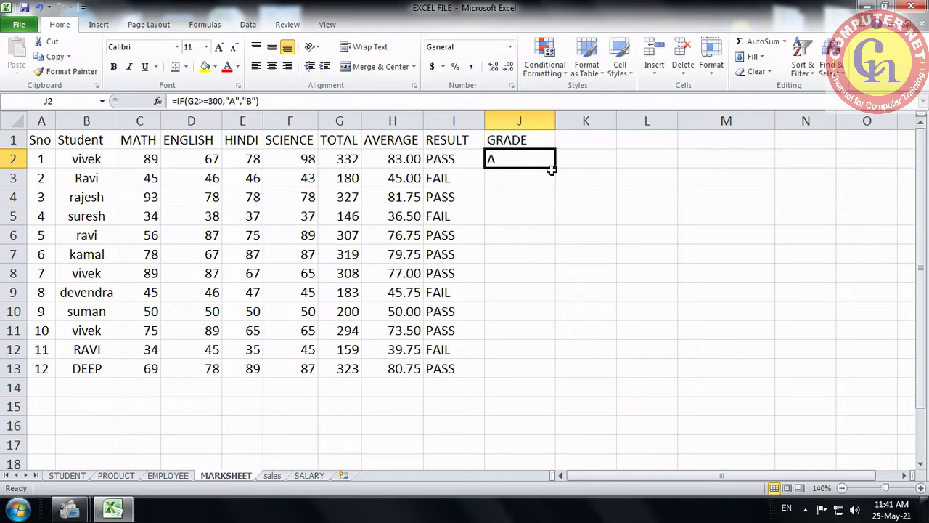
{"action": "left_click_drag", "start_coordinate": [555, 168], "coordinate": [557, 378]}
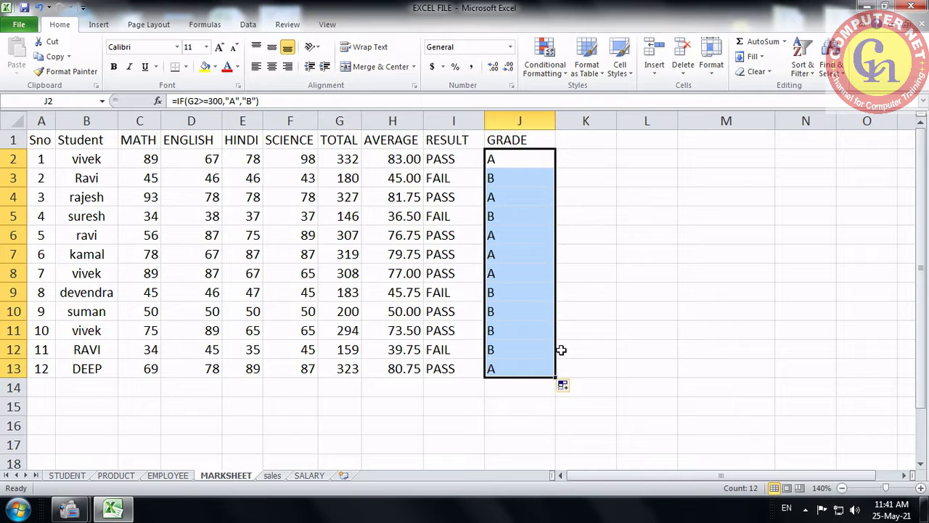
{"action": "left_click", "coordinate": [558, 346]}
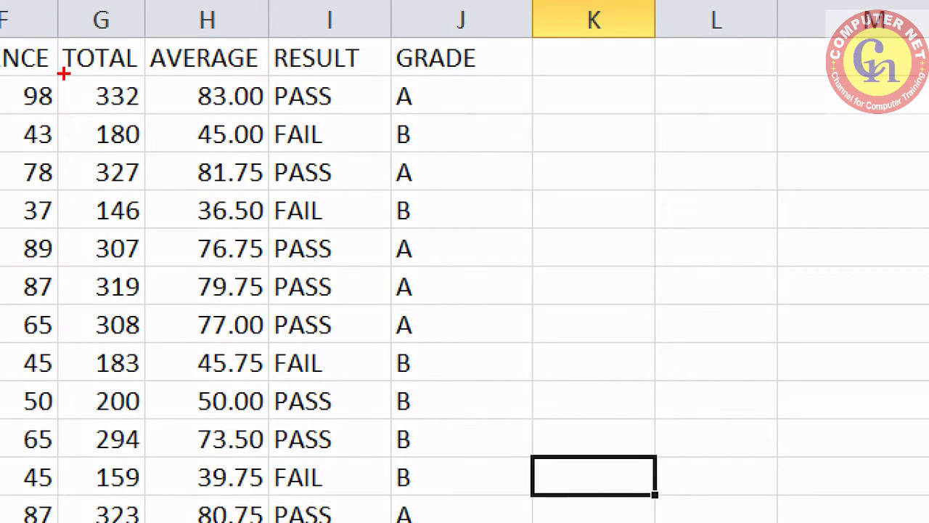
{"action": "mouse_move", "coordinate": [67, 74]}
{"action": "left_mouse_down"}
{"action": "mouse_move", "coordinate": [160, 468]}
{"action": "mouse_move", "coordinate": [151, 521]}
{"action": "left_mouse_up"}
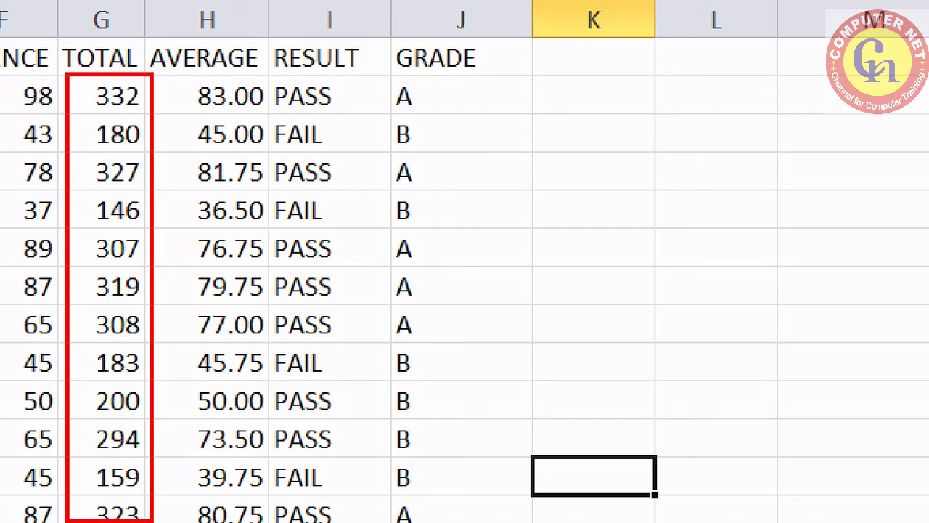
{"action": "mouse_move", "coordinate": [392, 77]}
{"action": "left_mouse_down"}
{"action": "mouse_move", "coordinate": [491, 314]}
{"action": "mouse_move", "coordinate": [491, 519]}
{"action": "left_mouse_up"}
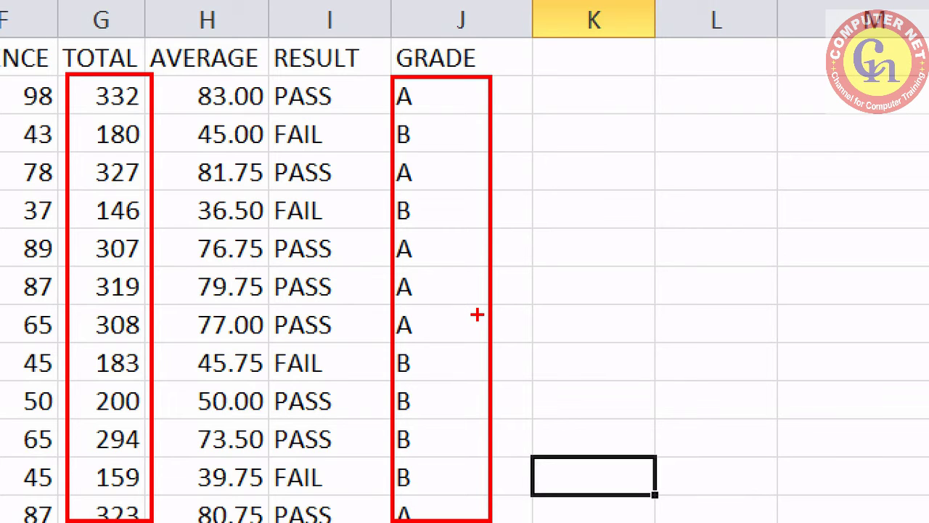
{"action": "key", "text": "Escape"}
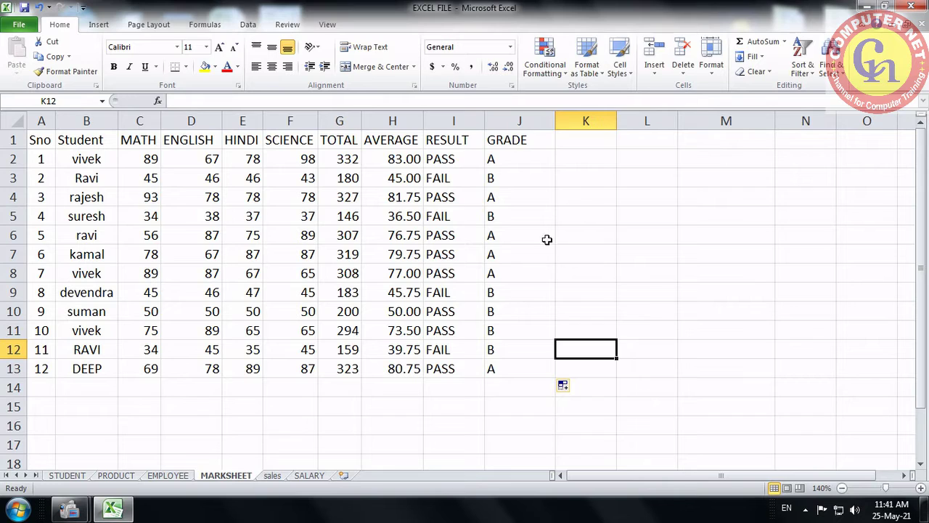
Add the column heading REMARK in cell K1, beside the GRADE column.
{"action": "left_click", "coordinate": [583, 142]}
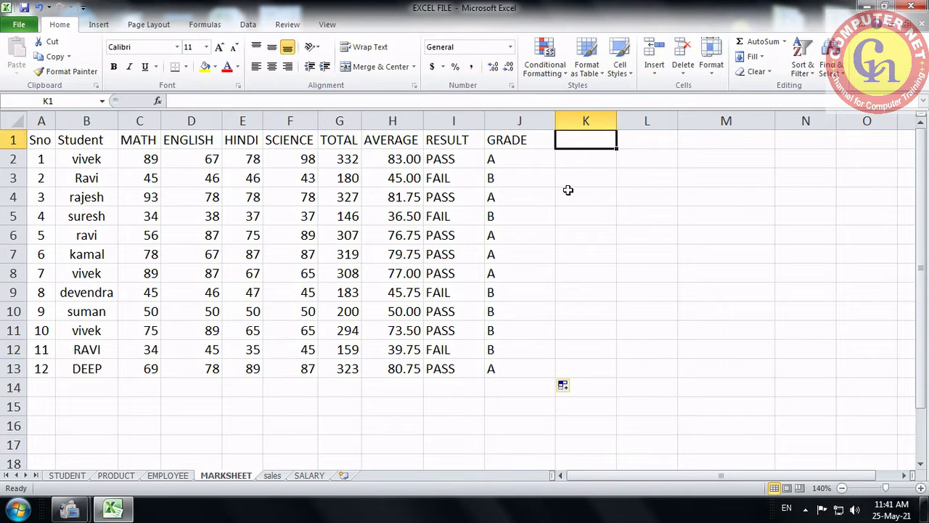
{"action": "type", "text": "REMAR"}
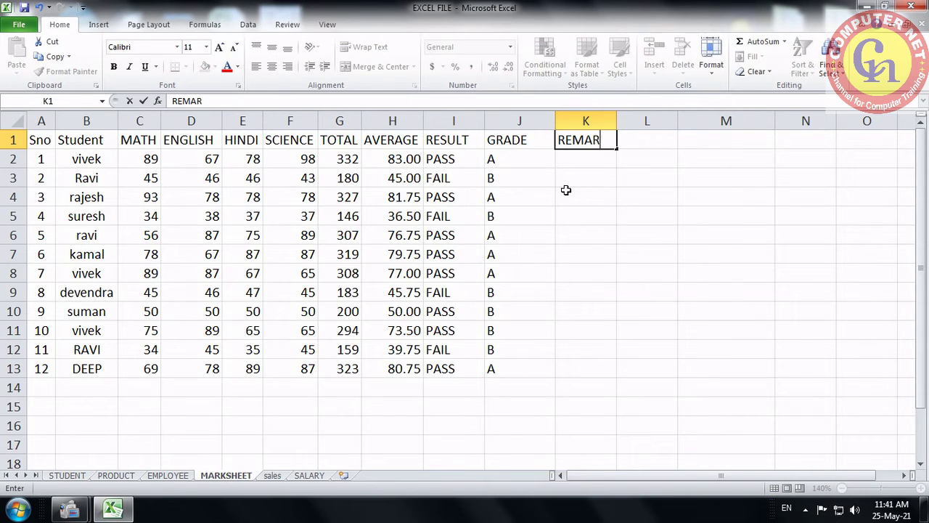
{"action": "type", "text": "K"}
{"action": "left_click", "coordinate": [593, 191]}
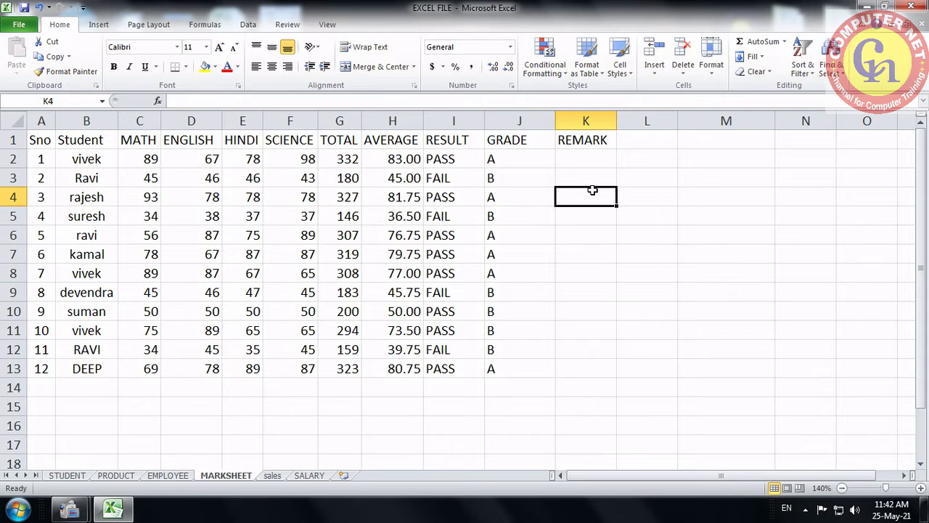
Enter an IF formula in cell K2 that returns "GOOD" when the average H2>=80 and "POOR" otherwise.
{"action": "left_click", "coordinate": [592, 160]}
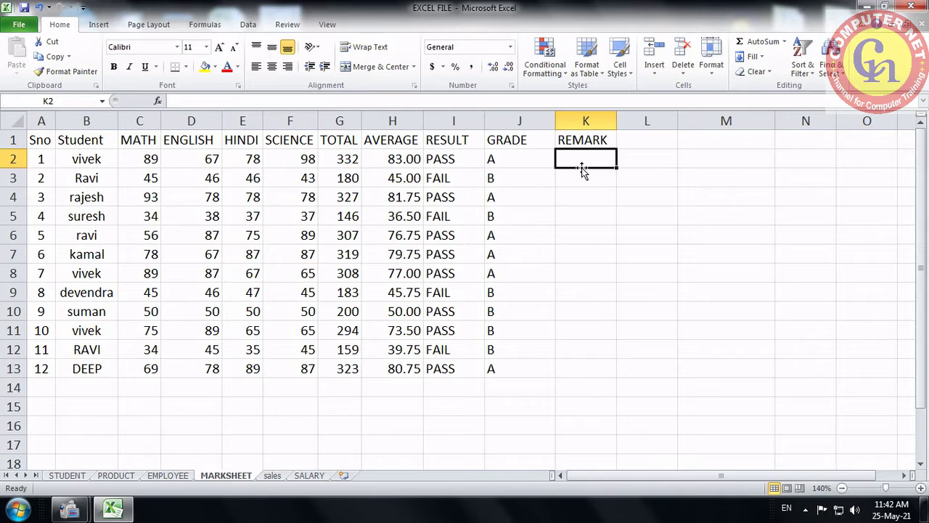
{"action": "type", "text": "=IF"}
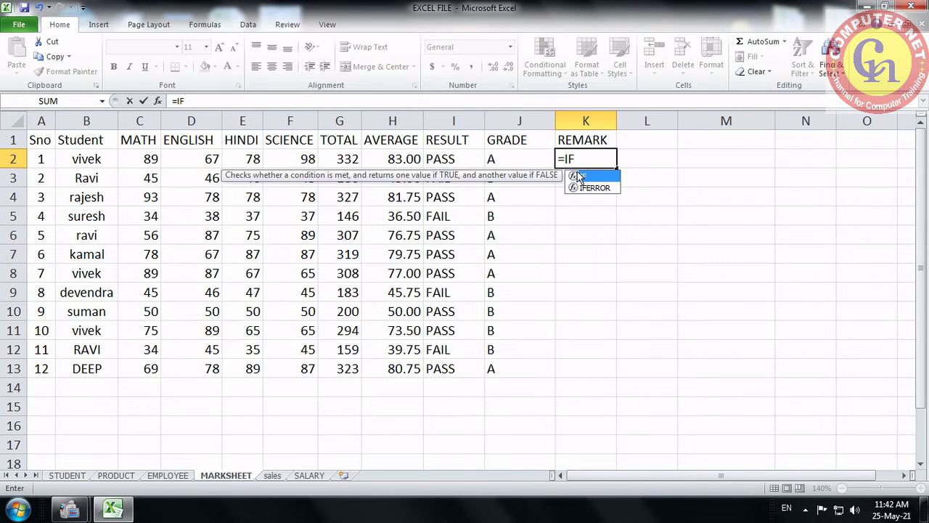
{"action": "double_click", "coordinate": [578, 177]}
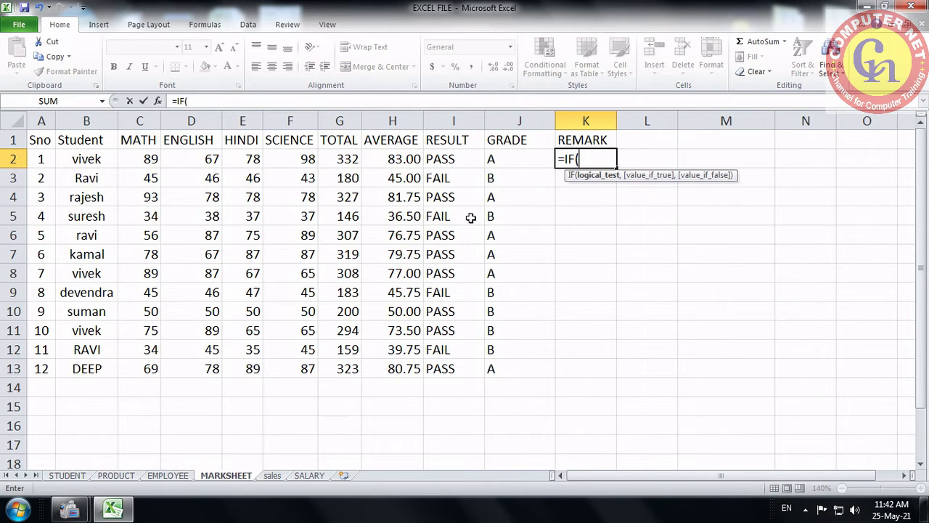
{"action": "left_click", "coordinate": [404, 159]}
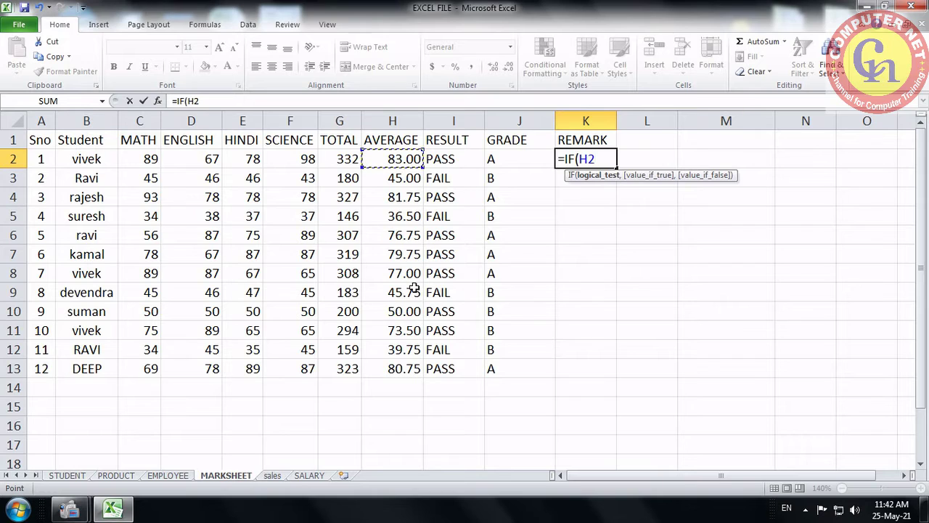
{"action": "type", "text": ">=80"}
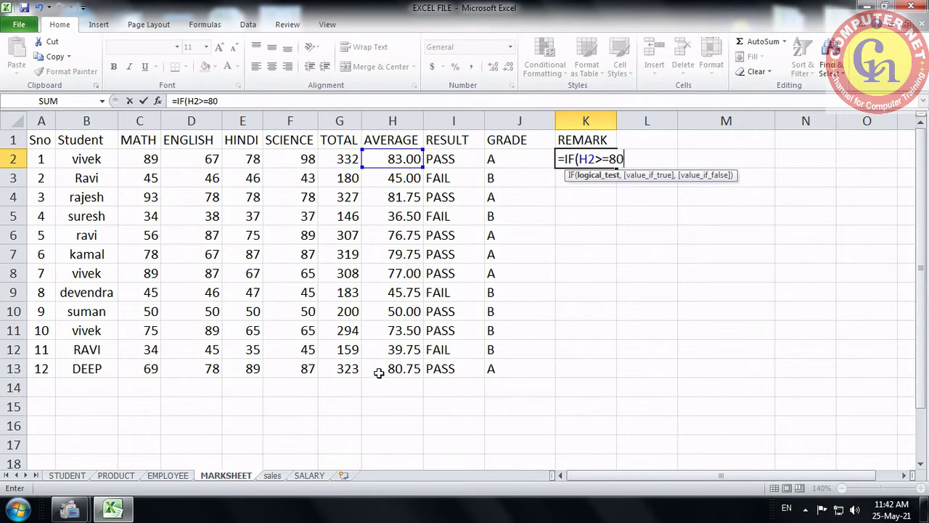
{"action": "type", "text": ","}
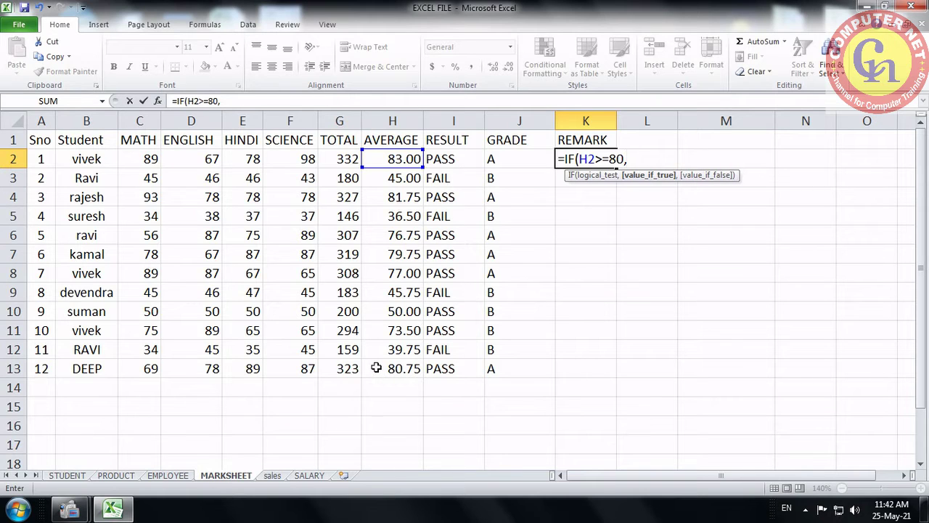
{"action": "type", "text": "\"GOOD\""}
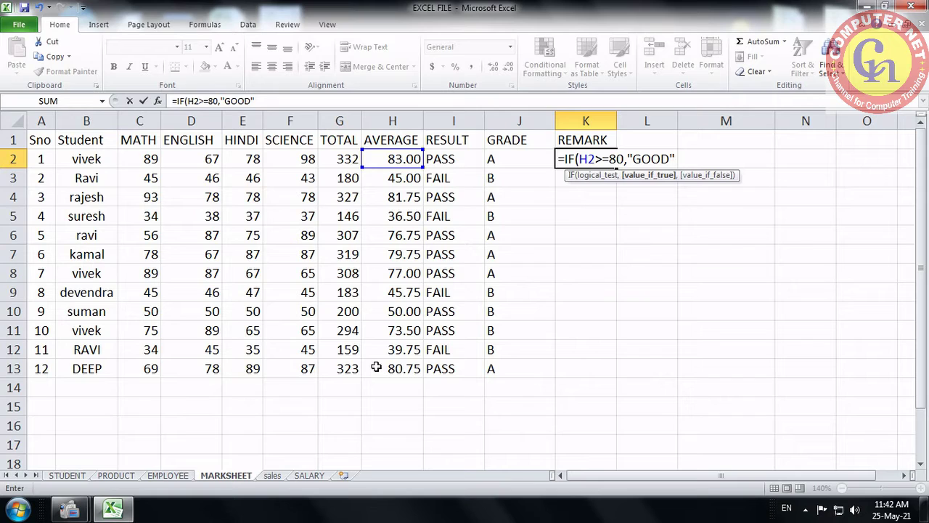
{"action": "type", "text": ",\"POOR"}
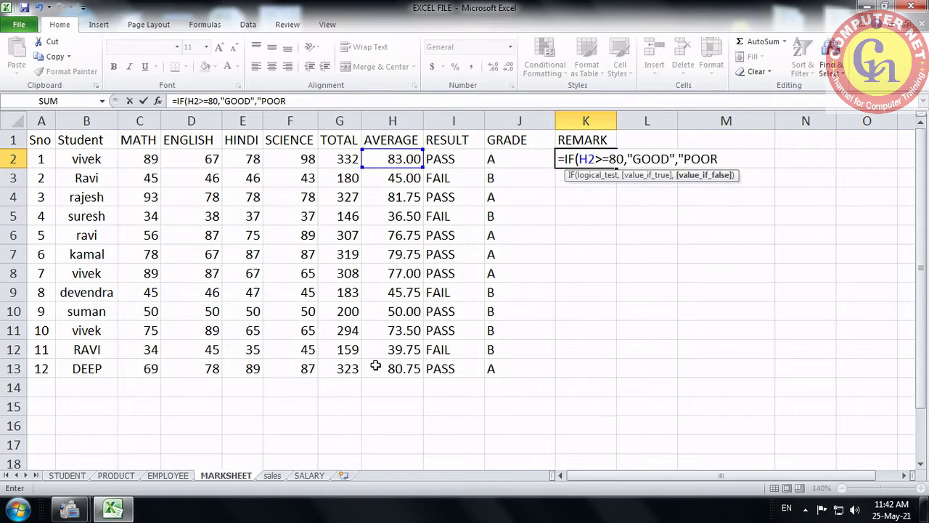
{"action": "type", "text": "\")"}
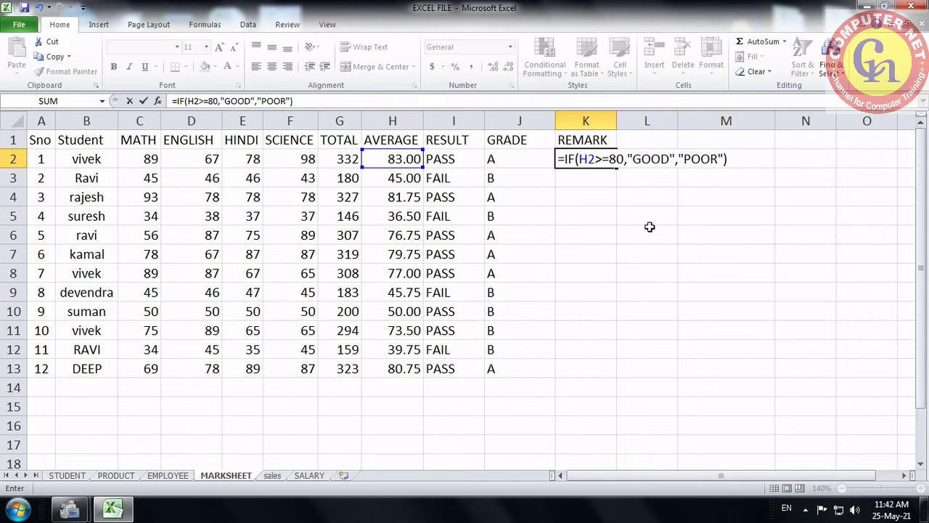
{"action": "key", "text": "Return"}
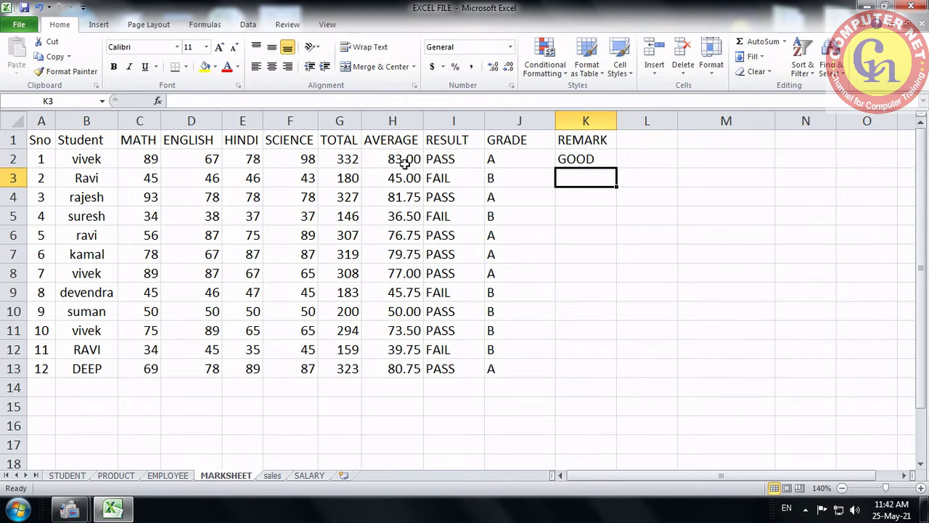
Change the marks of student number 1 to HINDI 45 and ENGLISH 48.
{"action": "left_click", "coordinate": [247, 161]}
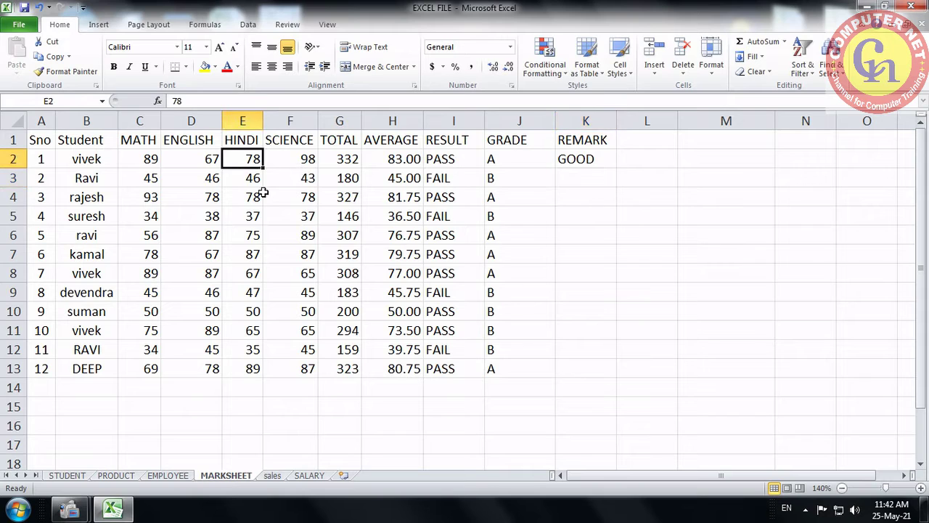
{"action": "type", "text": "45"}
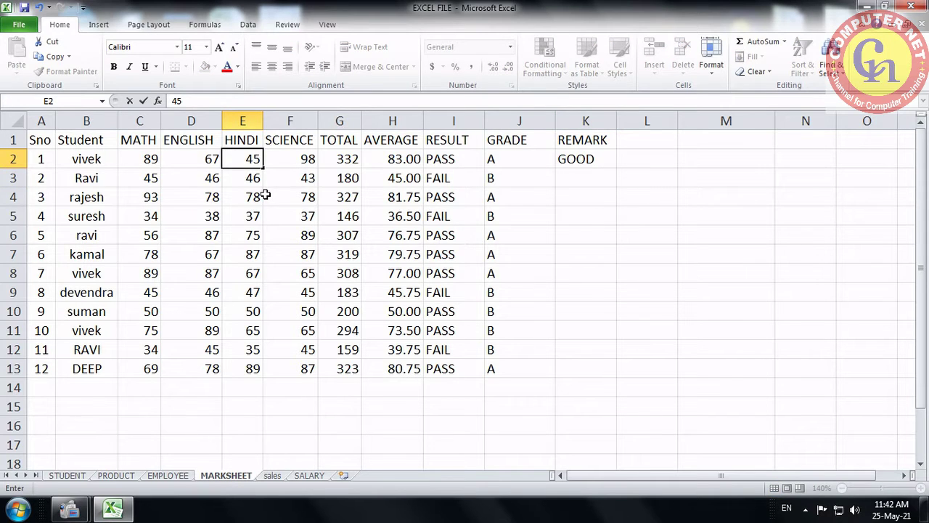
{"action": "key", "text": "Left"}
{"action": "type", "text": "48"}
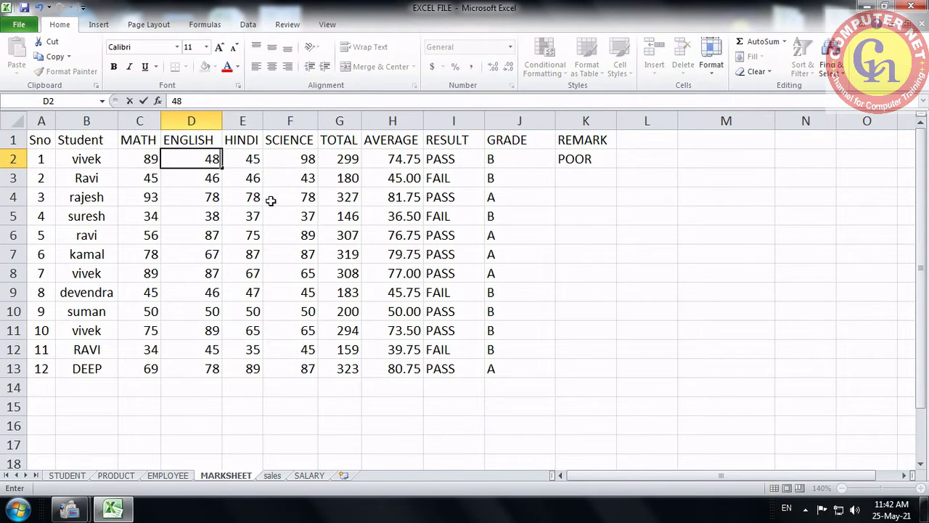
{"action": "key", "text": "Left"}
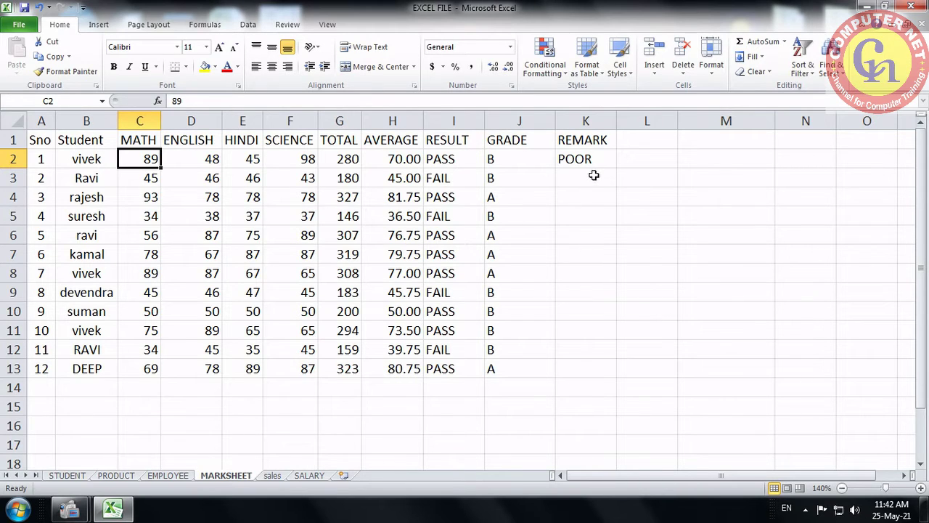
Fill the IF formula from cell K2 down to K13 and enter the column heading SCHIP in cell L1.
{"action": "left_click", "coordinate": [593, 161]}
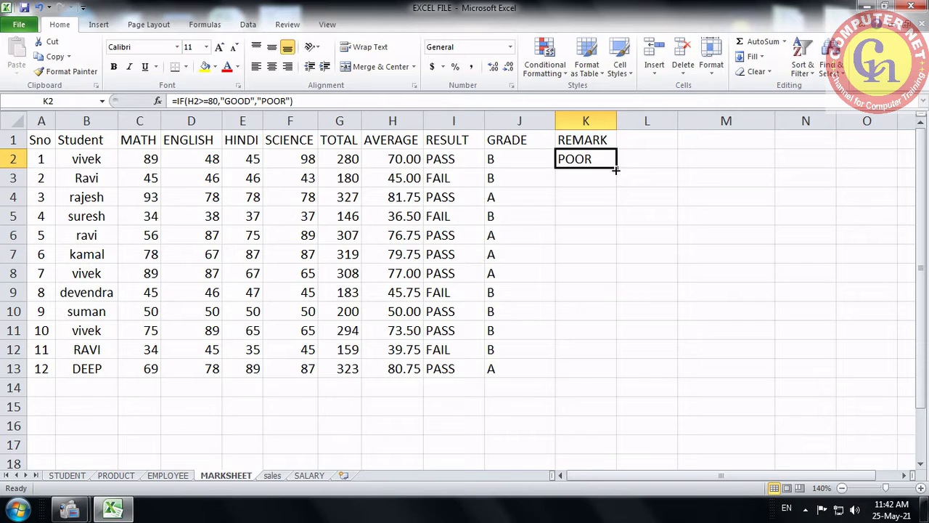
{"action": "left_click_drag", "start_coordinate": [616, 170], "coordinate": [634, 379]}
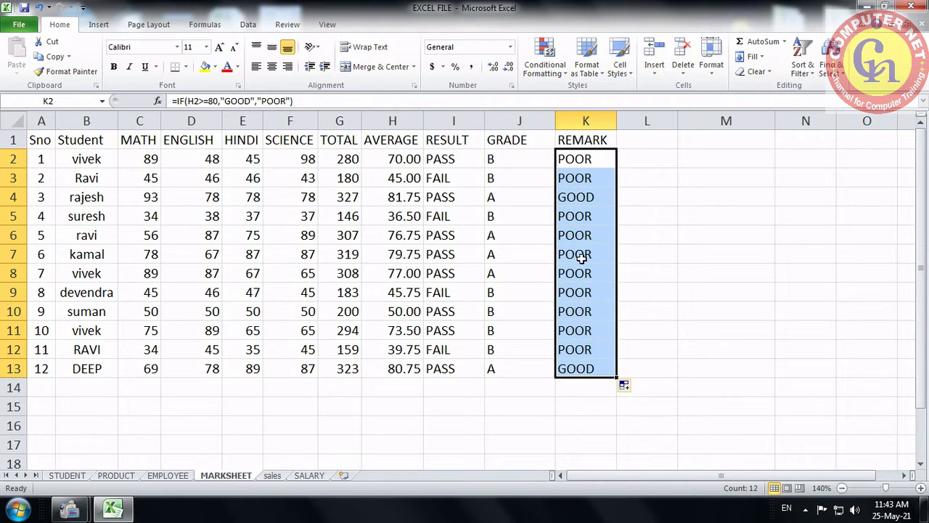
{"action": "left_click", "coordinate": [643, 148]}
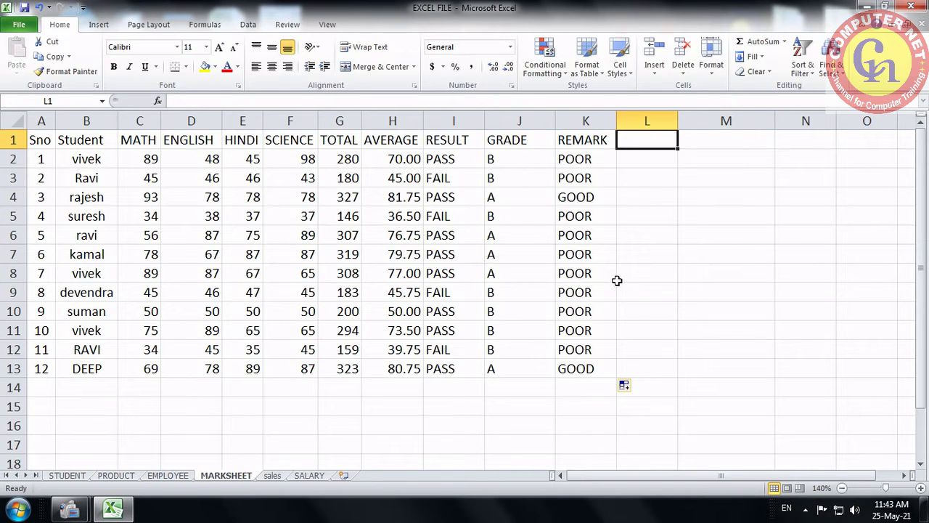
{"action": "type", "text": "SCHIP"}
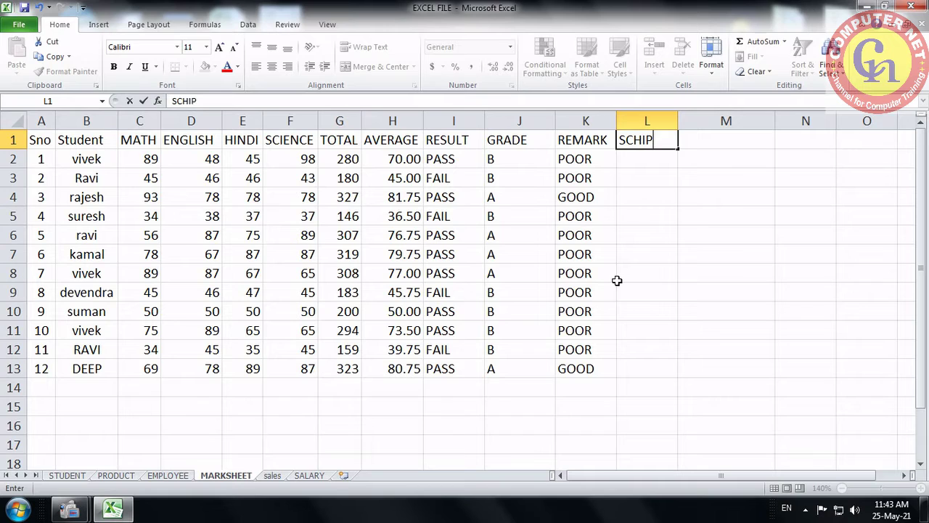
{"action": "key", "text": "Return"}
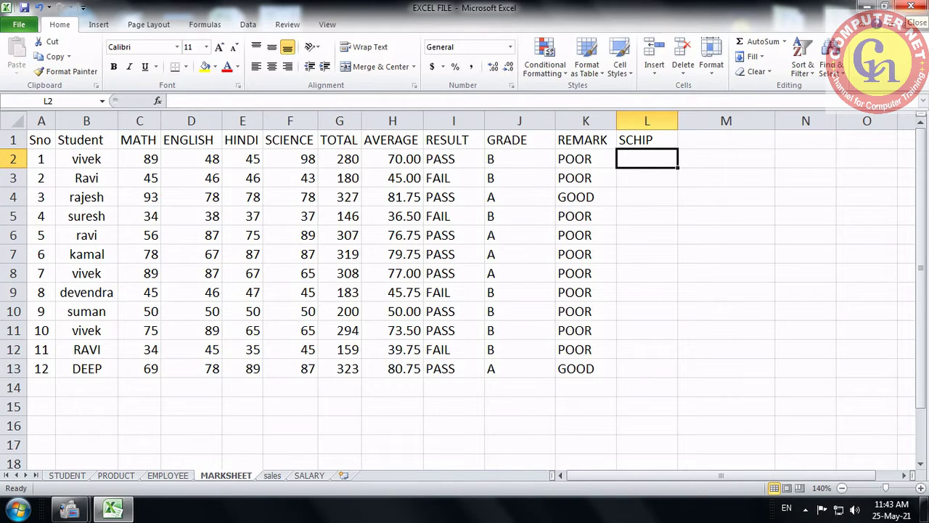
Change the marks of student number 6 to MATH 90, ENGLISH 99, HINDI 98 and SCIENCE 95.
{"action": "key", "text": "Left"}
{"action": "key", "text": "Left"}
{"action": "key", "text": "Left"}
{"action": "key", "text": "Down"}
{"action": "key", "text": "Down"}
{"action": "key", "text": "Down"}
{"action": "key", "text": "Down"}
{"action": "key", "text": "Down"}
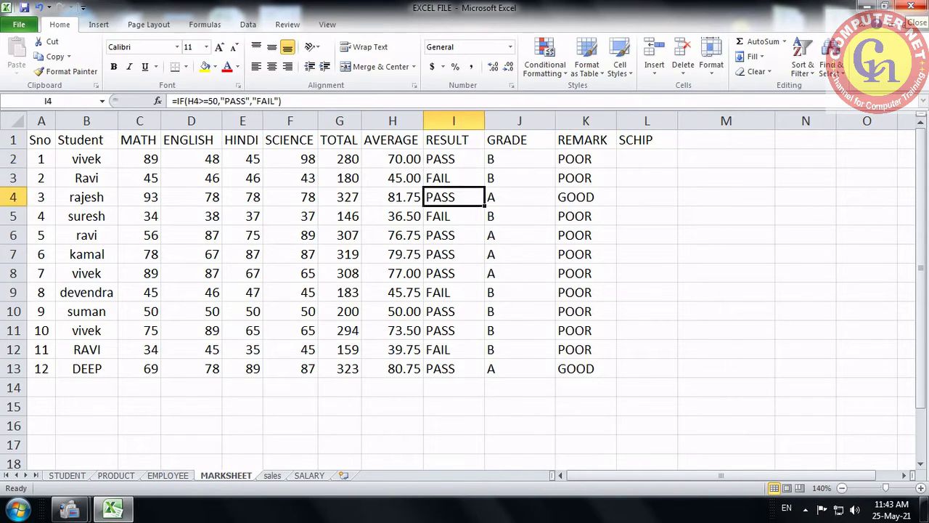
{"action": "key", "text": "Left"}
{"action": "key", "text": "Left"}
{"action": "key", "text": "Left"}
{"action": "key", "text": "Left"}
{"action": "key", "text": "Left"}
{"action": "key", "text": "Left"}
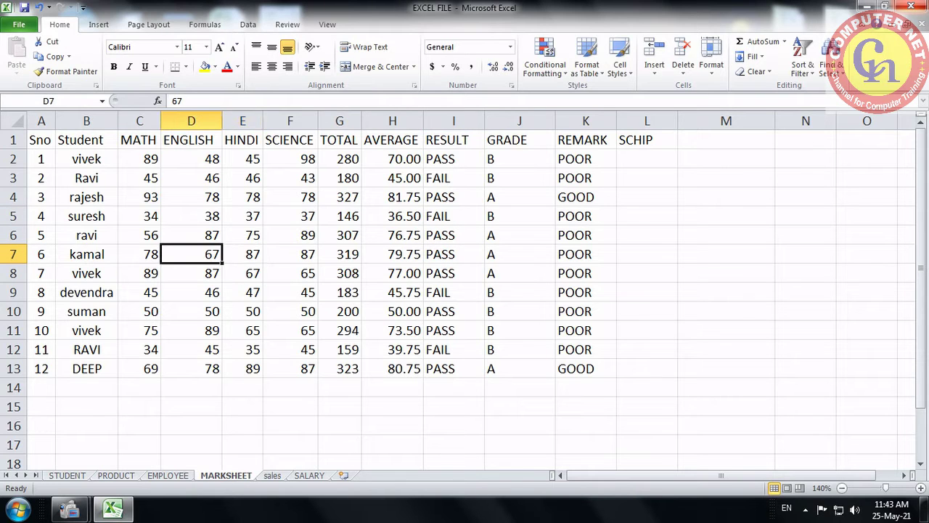
{"action": "type", "text": "90"}
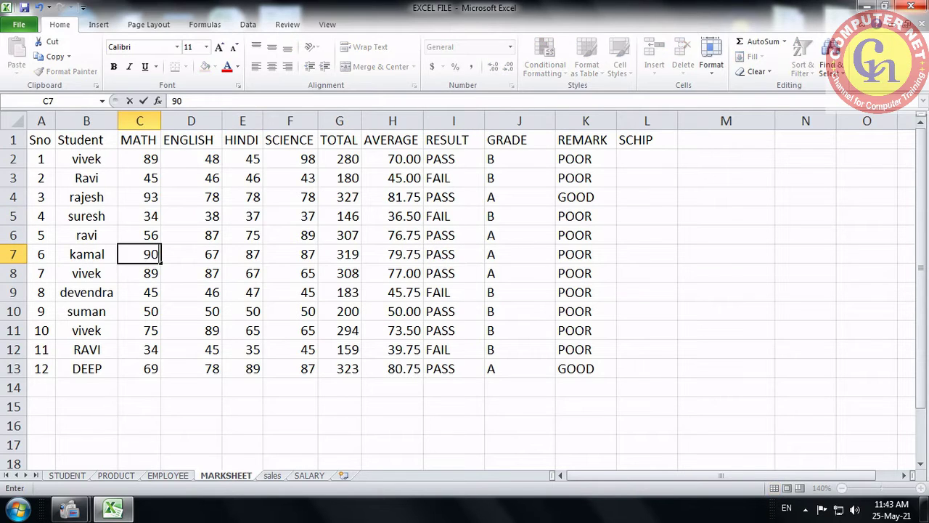
{"action": "key", "text": "Right"}
{"action": "type", "text": "99"}
{"action": "key", "text": "Right"}
{"action": "type", "text": "8"}
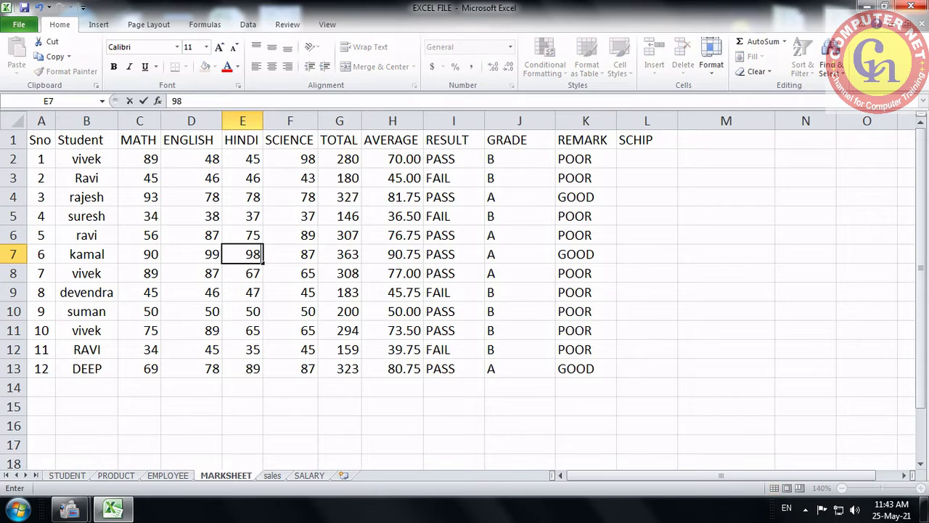
{"action": "key", "text": "Left"}
{"action": "key", "text": "Right"}
{"action": "key", "text": "Right"}
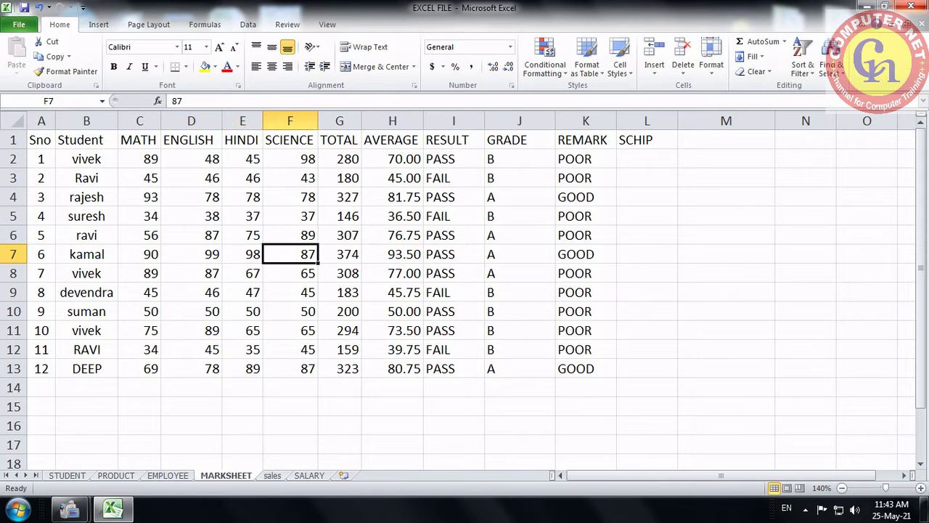
{"action": "type", "text": "9"}
{"action": "key", "text": "BackSpace"}
{"action": "type", "text": "95"}
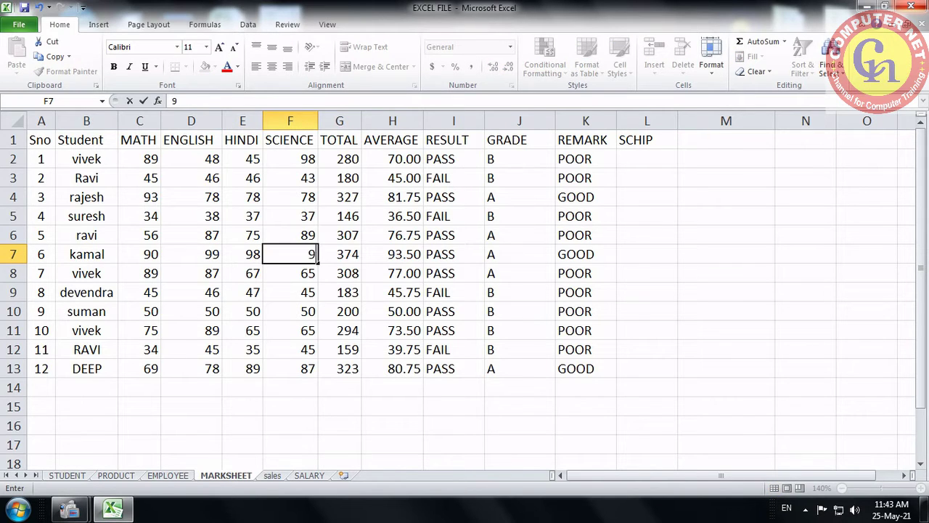
Change the marks of student number 3 to MATH 98, ENGLISH 99, HINDI 98 and SCIENCE 98.
{"action": "key", "text": "Up"}
{"action": "key", "text": "Up"}
{"action": "key", "text": "Up"}
{"action": "key", "text": "Left"}
{"action": "key", "text": "Left"}
{"action": "key", "text": "Left"}
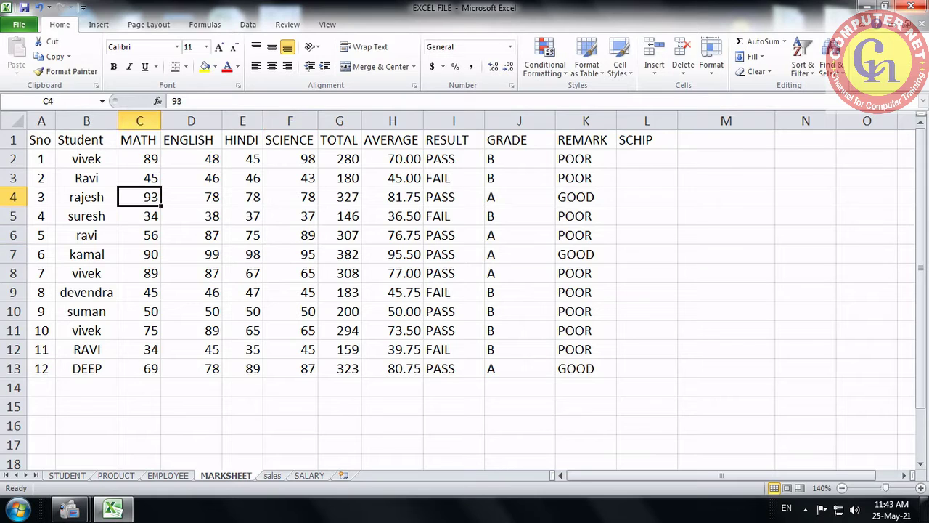
{"action": "key", "text": "Down"}
{"action": "key", "text": "Down"}
{"action": "key", "text": "Up"}
{"action": "key", "text": "Up"}
{"action": "key", "text": "Right"}
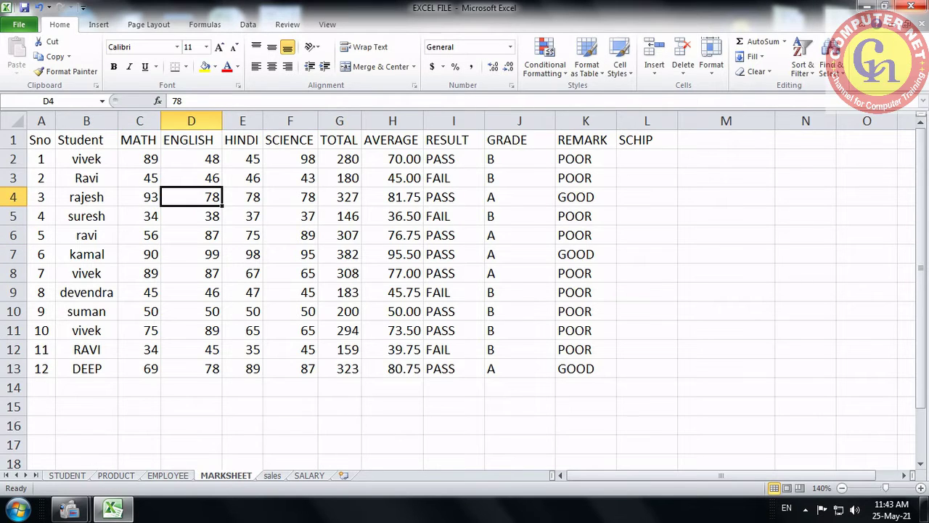
{"action": "type", "text": "99"}
{"action": "key", "text": "Left"}
{"action": "type", "text": "98"}
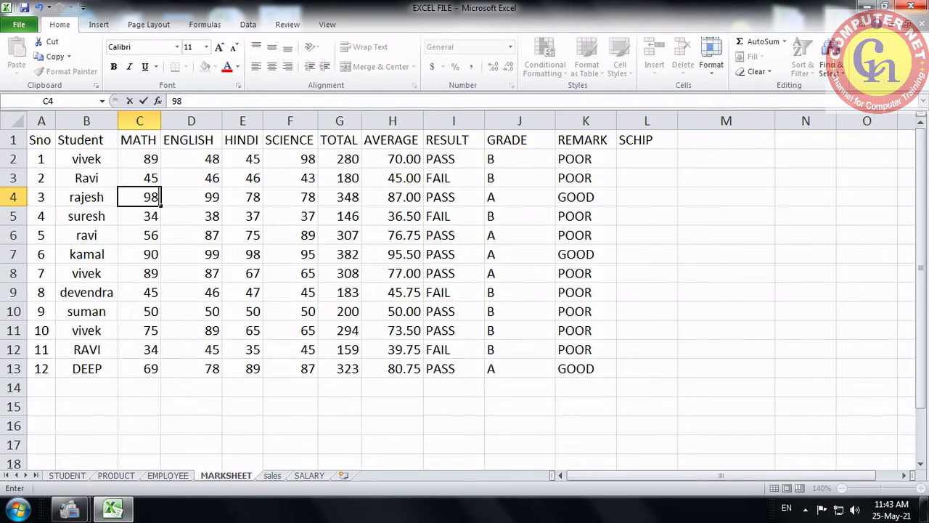
{"action": "key", "text": "Right"}
{"action": "key", "text": "Right"}
{"action": "type", "text": "98"}
{"action": "key", "text": "Right"}
{"action": "type", "text": "9"}
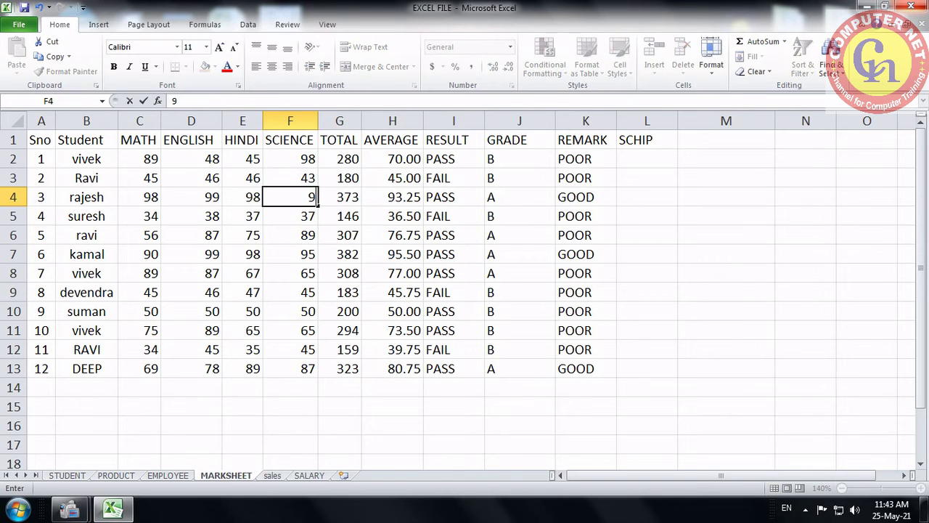
{"action": "type", "text": "8"}
{"action": "key", "text": "Down"}
{"action": "key", "text": "Down"}
{"action": "key", "text": "Down"}
{"action": "key", "text": "Down"}
{"action": "key", "text": "Down"}
{"action": "key", "text": "Down"}
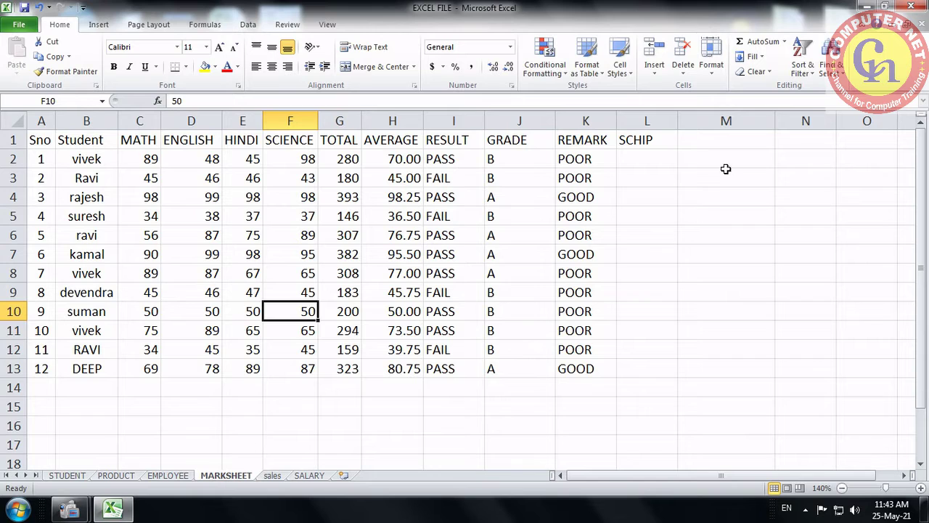
Enter =IF(H2>=90,"1000","0") in cell L2 and fill it down the SCHIP column to L13.
{"action": "left_click", "coordinate": [653, 159]}
{"action": "type", "text": "="}
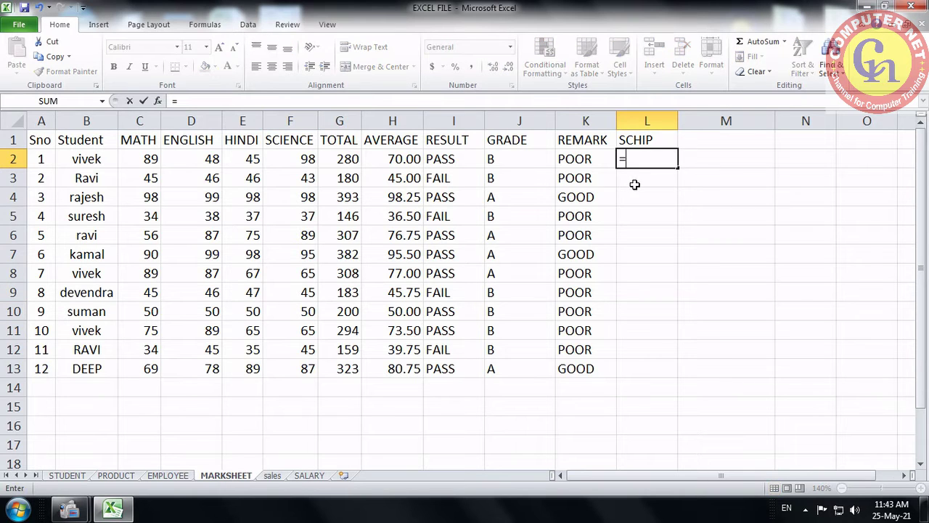
{"action": "type", "text": "IF("}
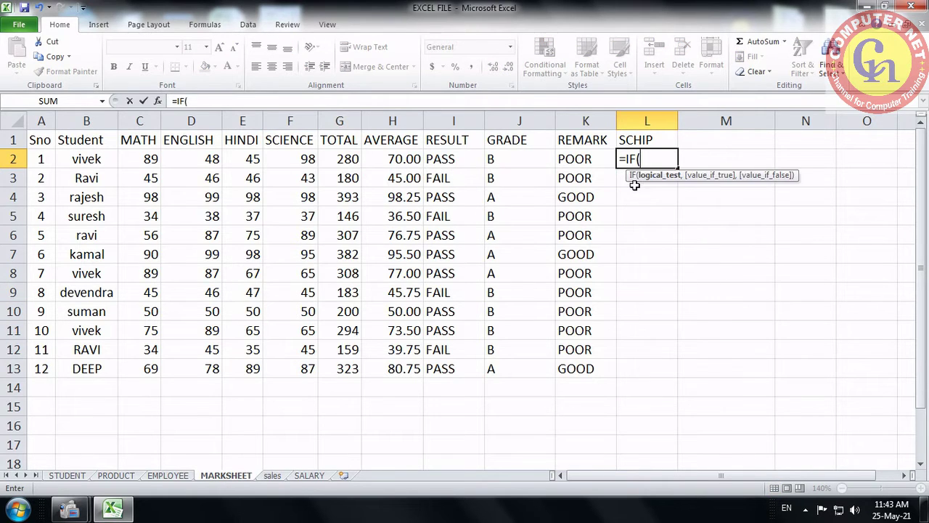
{"action": "left_click", "coordinate": [394, 159]}
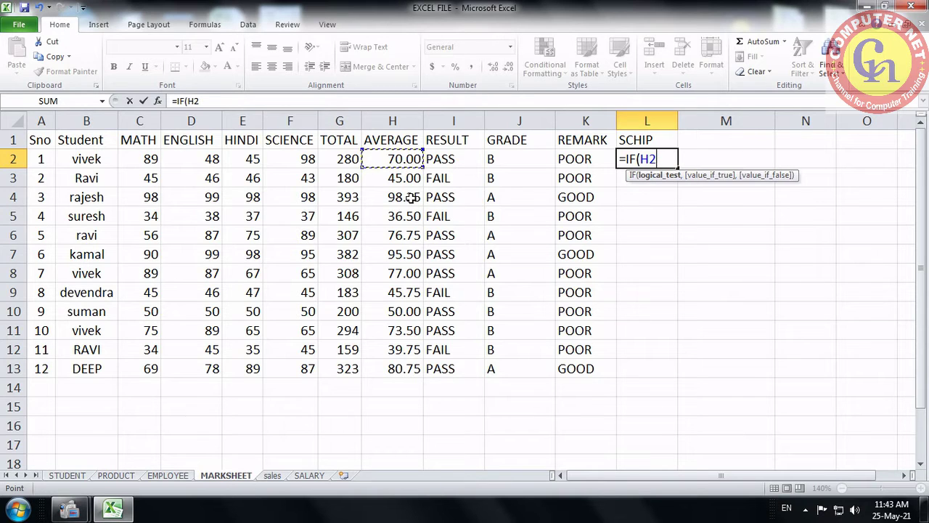
{"action": "type", "text": ">=90,"}
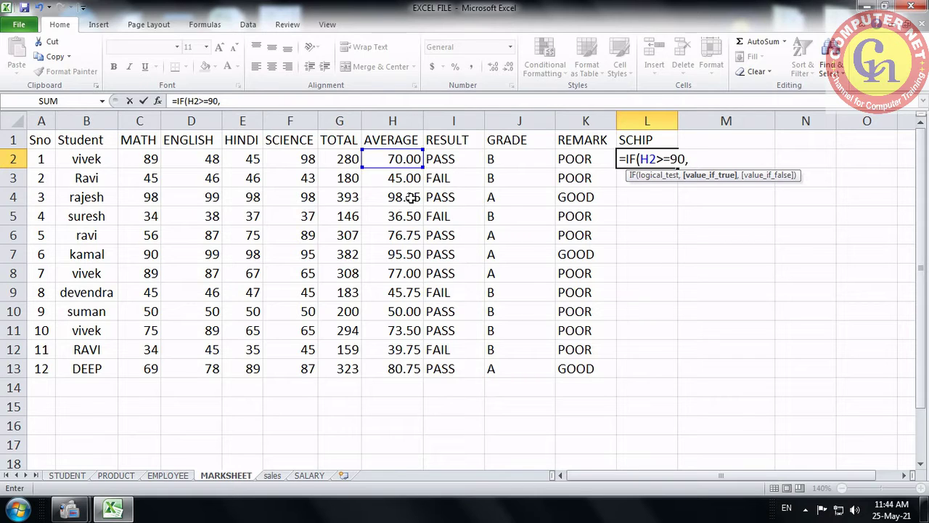
{"action": "type", "text": "\"1000\","}
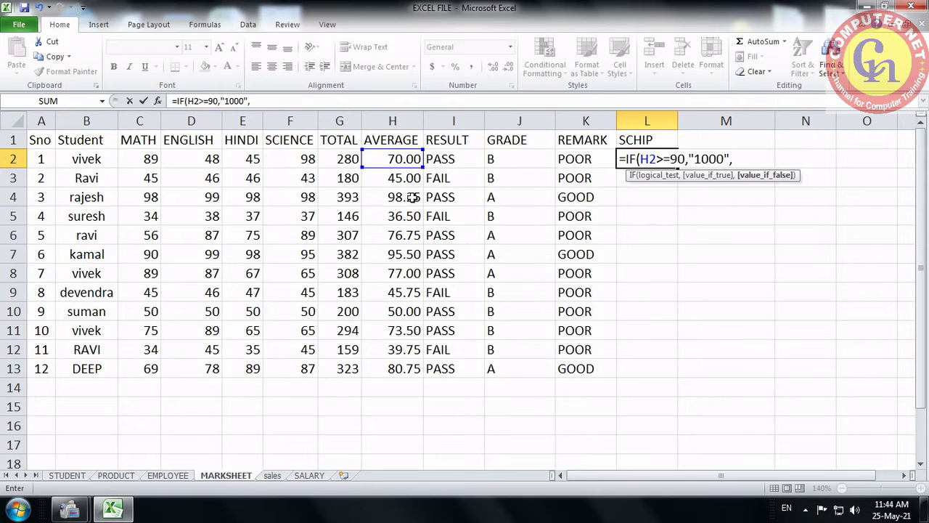
{"action": "type", "text": "\"0\")"}
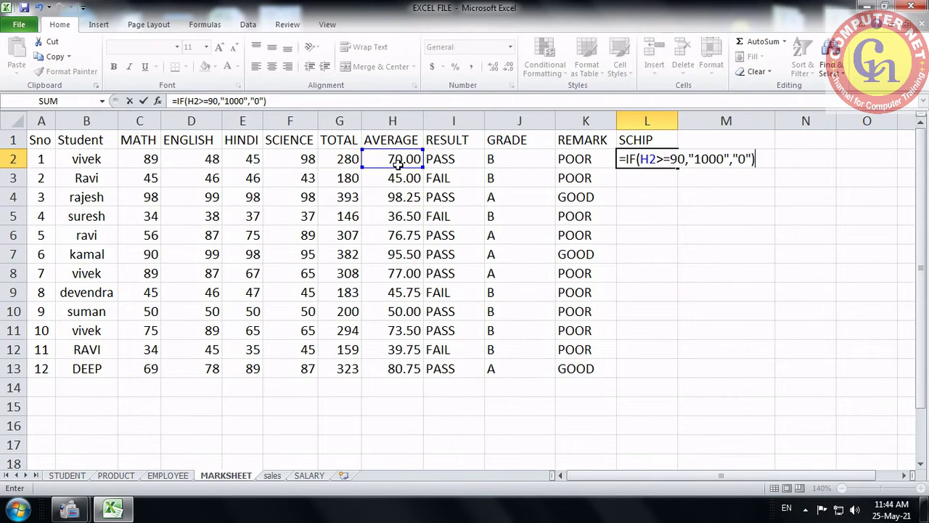
{"action": "key", "text": "Return"}
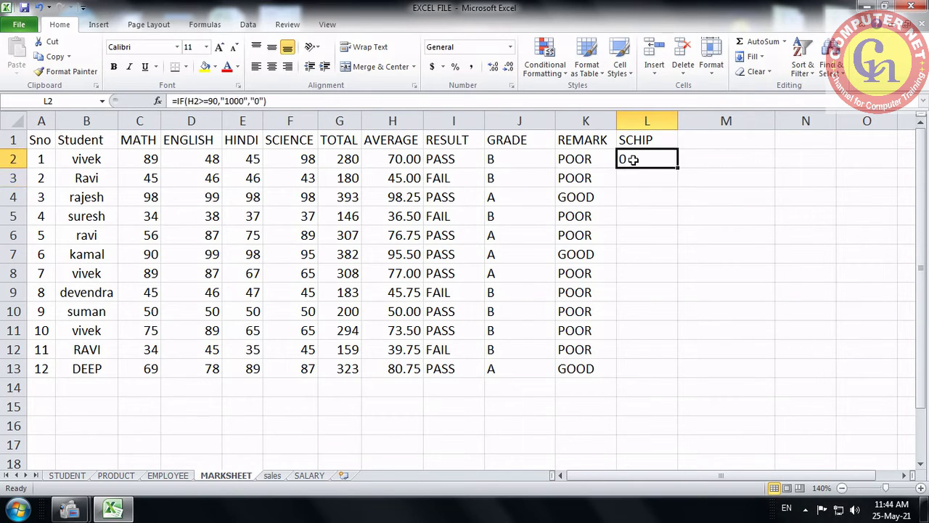
{"action": "left_click", "coordinate": [631, 160]}
{"action": "left_click_drag", "start_coordinate": [677, 168], "coordinate": [676, 375]}
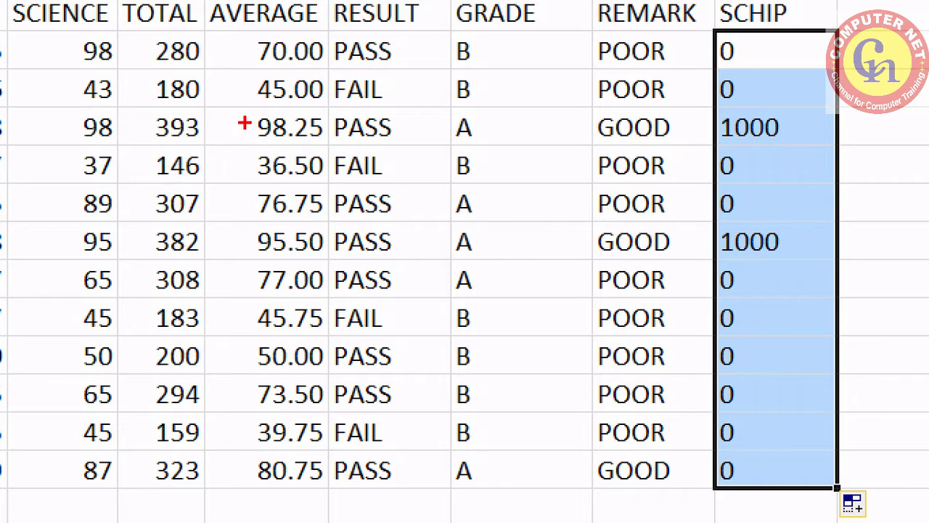
{"action": "left_click_drag", "start_coordinate": [238, 110], "coordinate": [337, 151]}
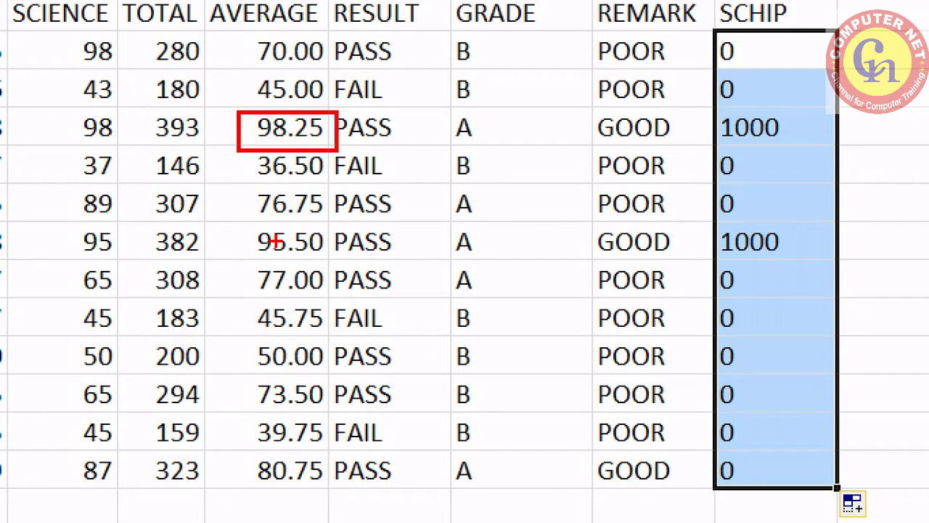
{"action": "left_click_drag", "start_coordinate": [238, 223], "coordinate": [336, 267]}
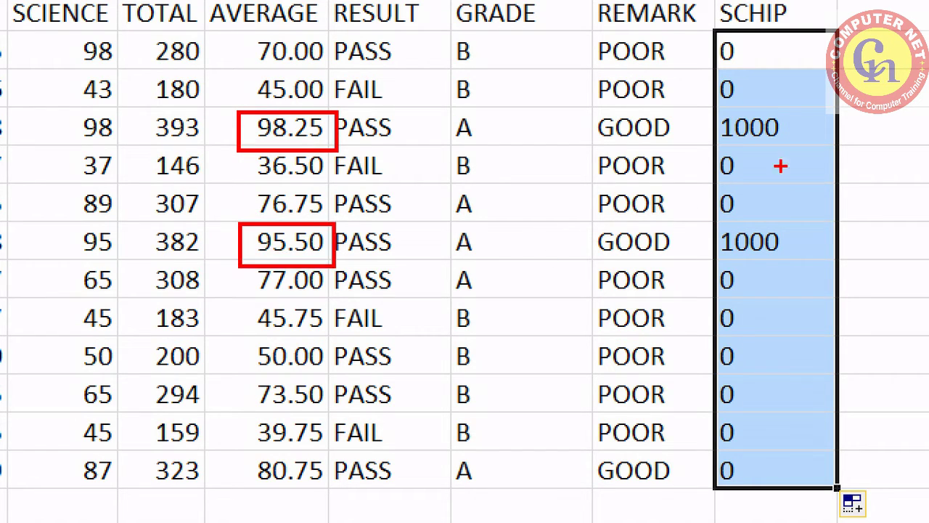
{"action": "mouse_move", "coordinate": [805, 124]}
{"action": "left_mouse_down"}
{"action": "mouse_move", "coordinate": [815, 145]}
{"action": "mouse_move", "coordinate": [840, 115]}
{"action": "left_mouse_up"}
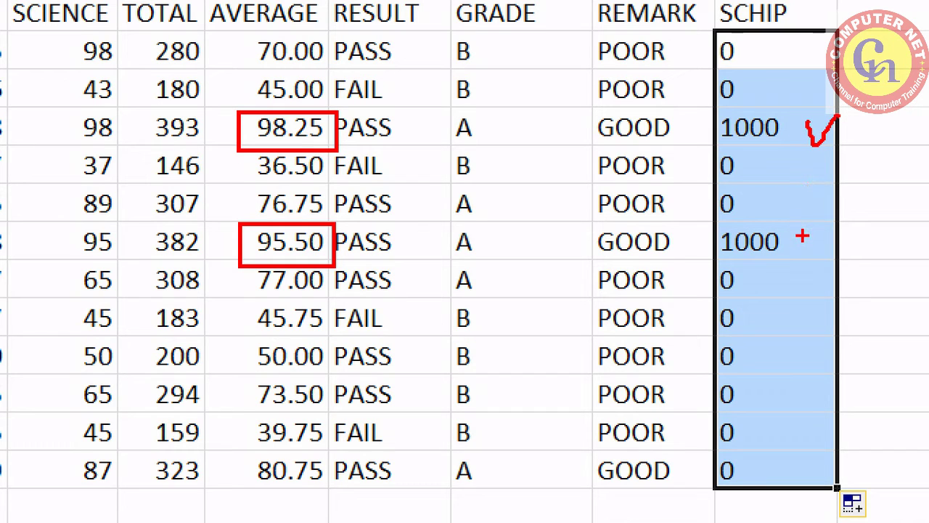
{"action": "mouse_move", "coordinate": [802, 236]}
{"action": "left_mouse_down"}
{"action": "mouse_move", "coordinate": [805, 256]}
{"action": "mouse_move", "coordinate": [838, 234]}
{"action": "left_mouse_up"}
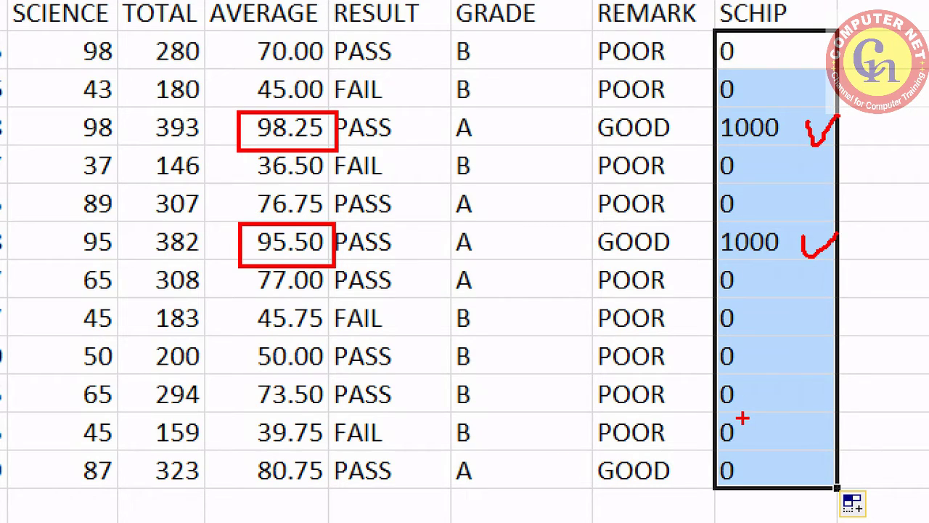
{"action": "key", "text": "Escape"}
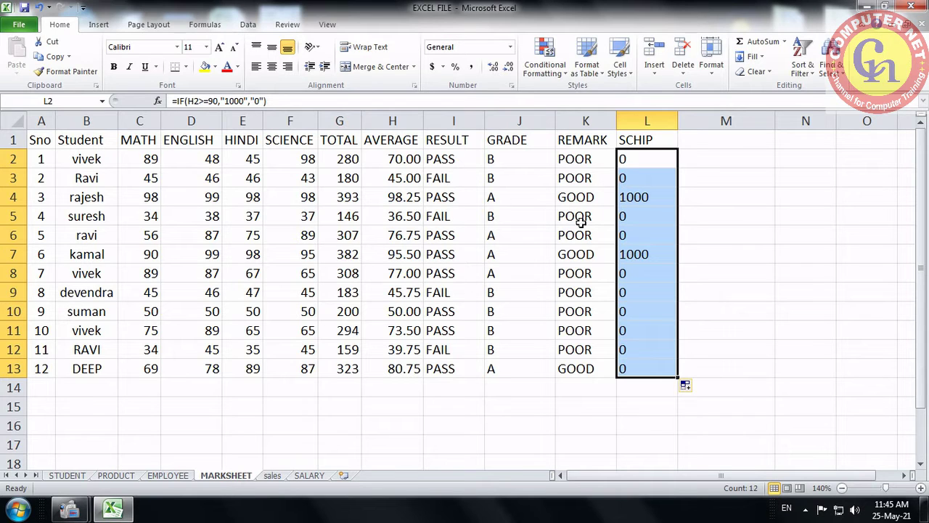
Set the pass limit in the RESULT formula of cell I2 to 60 and fill the formula down to I13.
{"action": "left_click", "coordinate": [471, 158]}
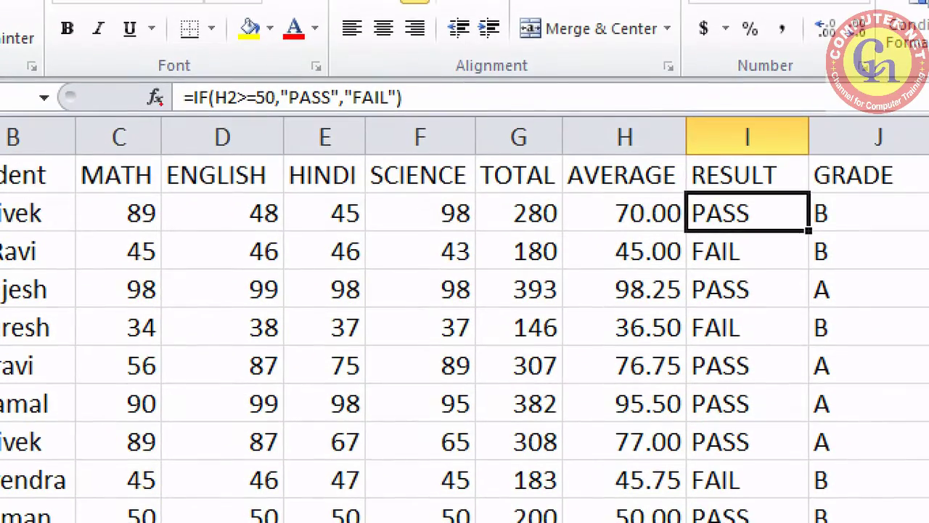
{"action": "left_click_drag", "start_coordinate": [166, 78], "coordinate": [412, 118]}
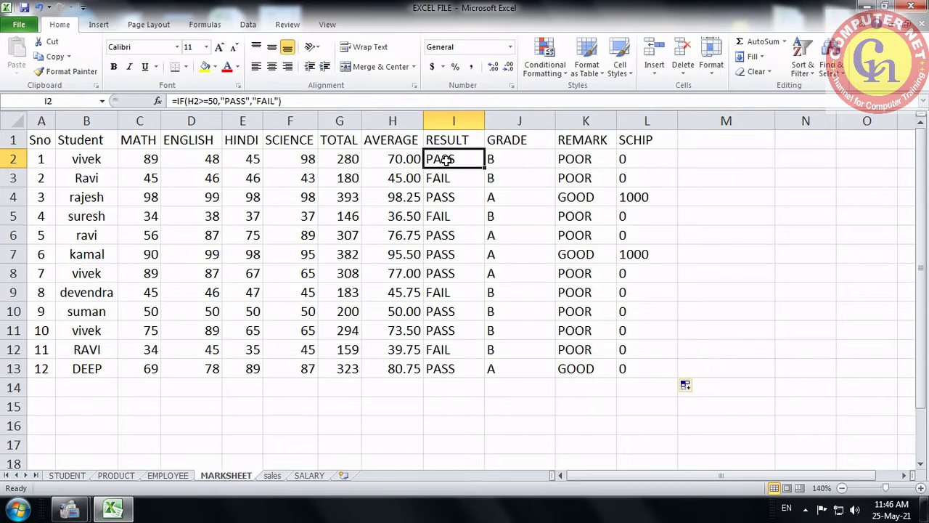
{"action": "left_click", "coordinate": [215, 100]}
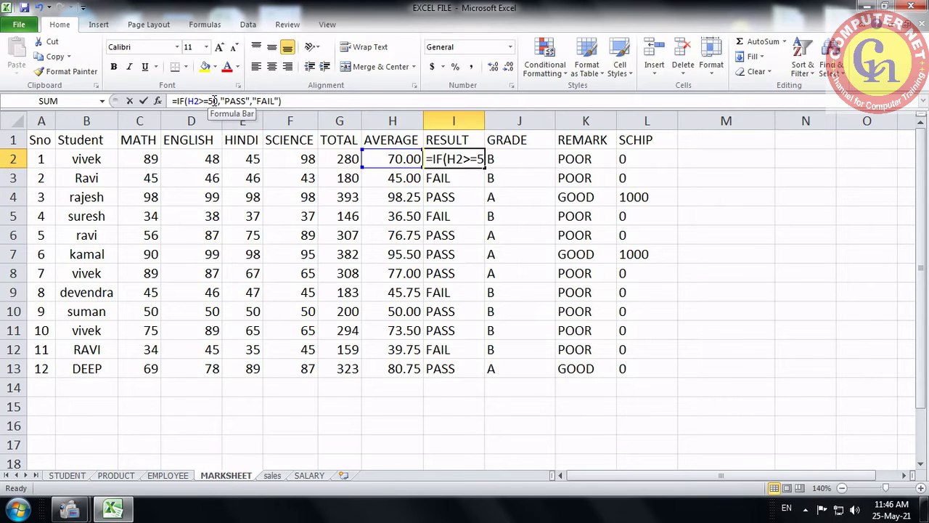
{"action": "key", "text": "BackSpace"}
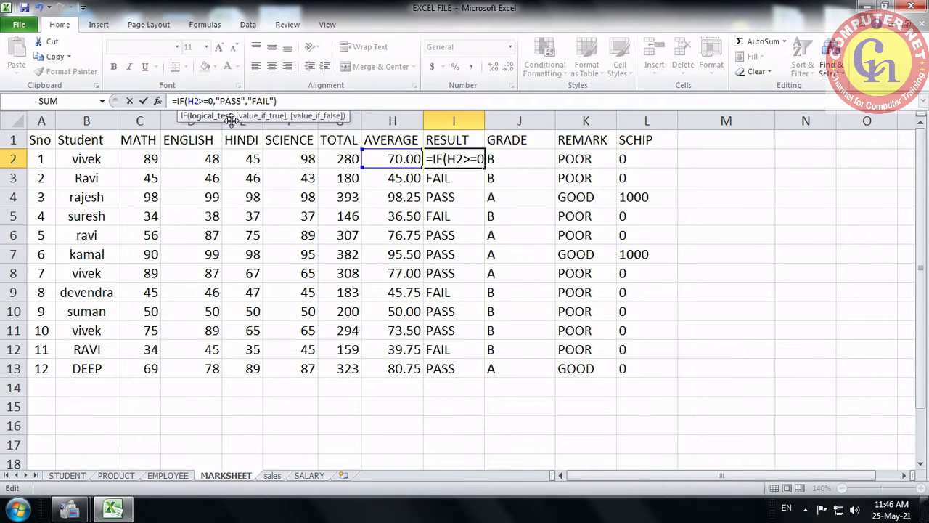
{"action": "type", "text": "6"}
{"action": "key", "text": "Return"}
{"action": "left_click", "coordinate": [445, 160]}
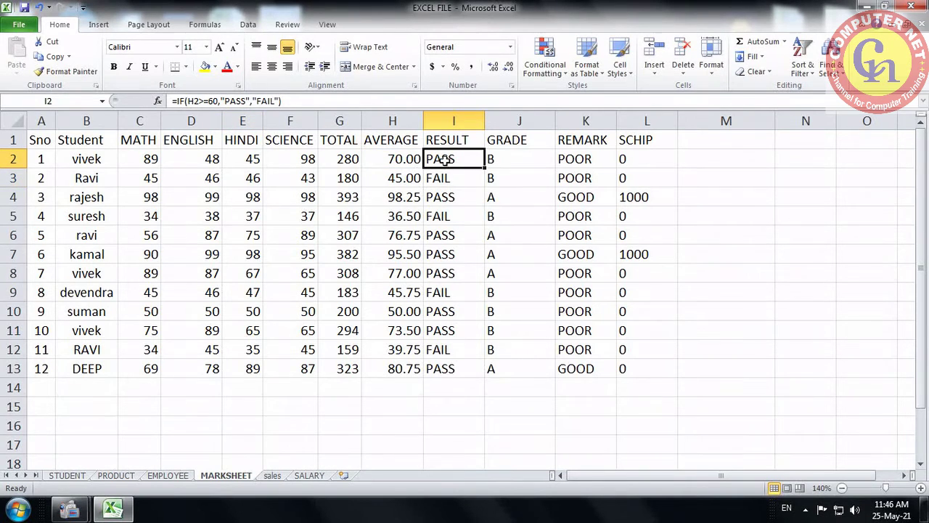
{"action": "left_click_drag", "start_coordinate": [483, 168], "coordinate": [474, 376]}
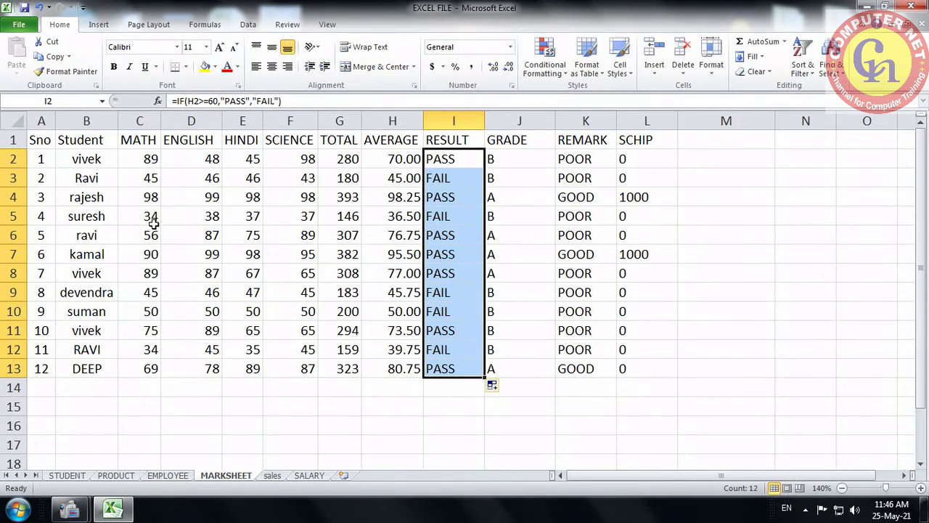
Change the marks of student number 5 to ENGLISH 56, HINDI 57 and SCIENCE 58.
{"action": "left_click", "coordinate": [196, 236]}
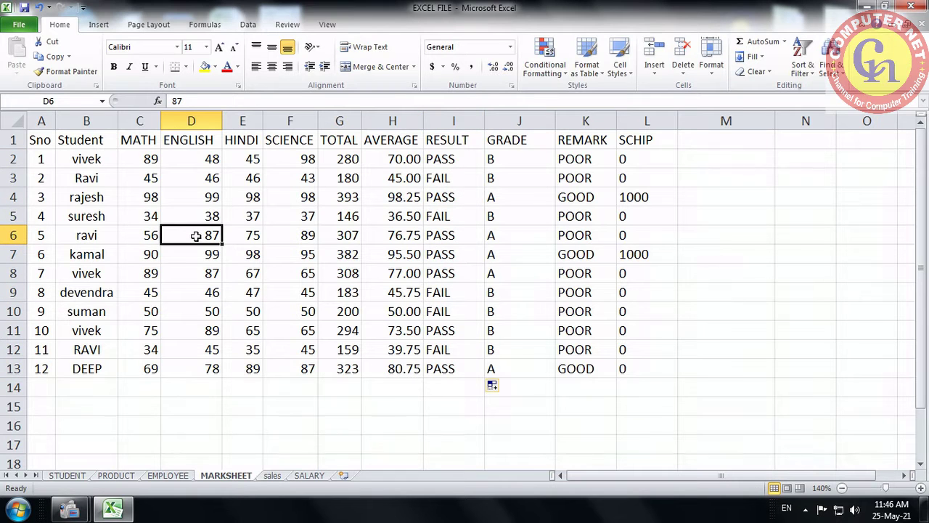
{"action": "type", "text": "56"}
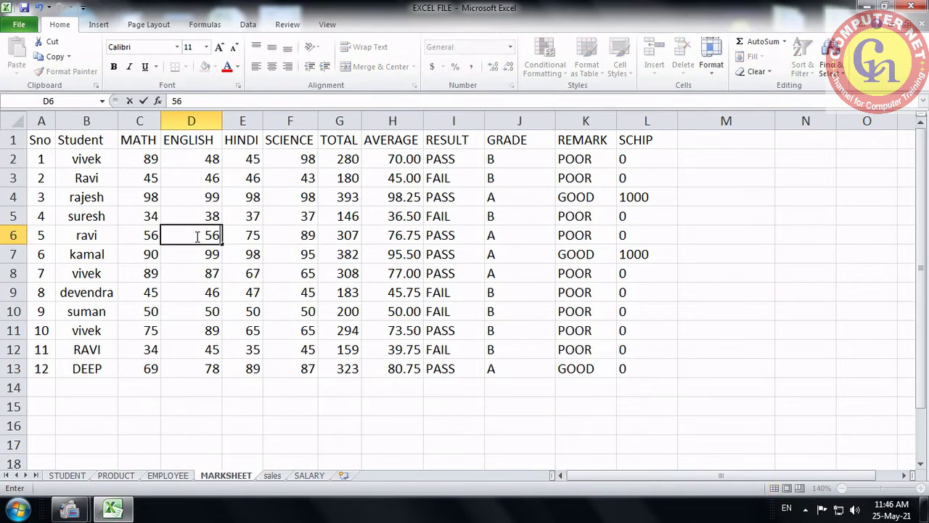
{"action": "key", "text": "Tab"}
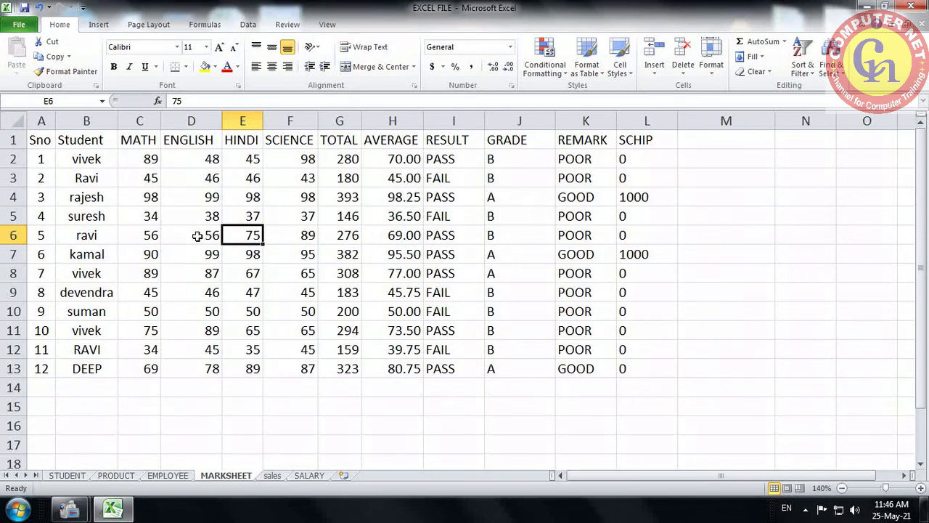
{"action": "type", "text": "57"}
{"action": "key", "text": "Tab"}
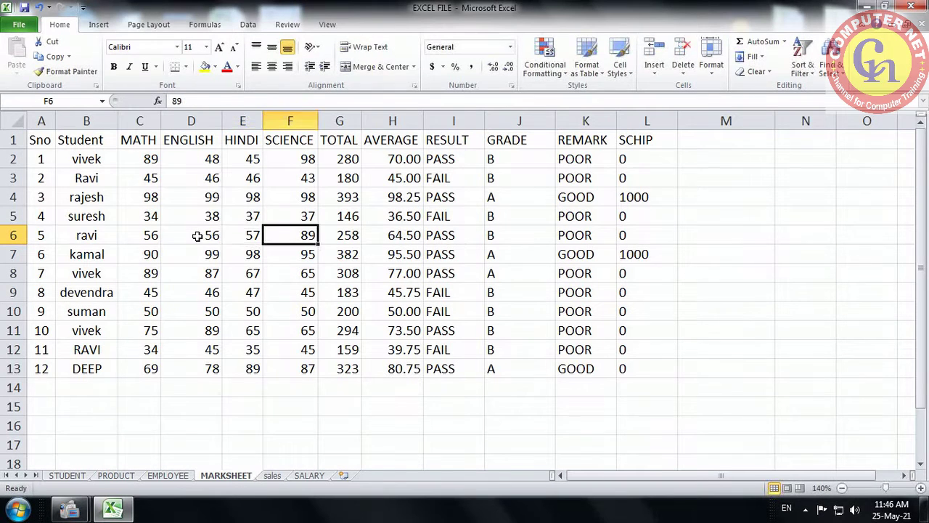
{"action": "type", "text": "58"}
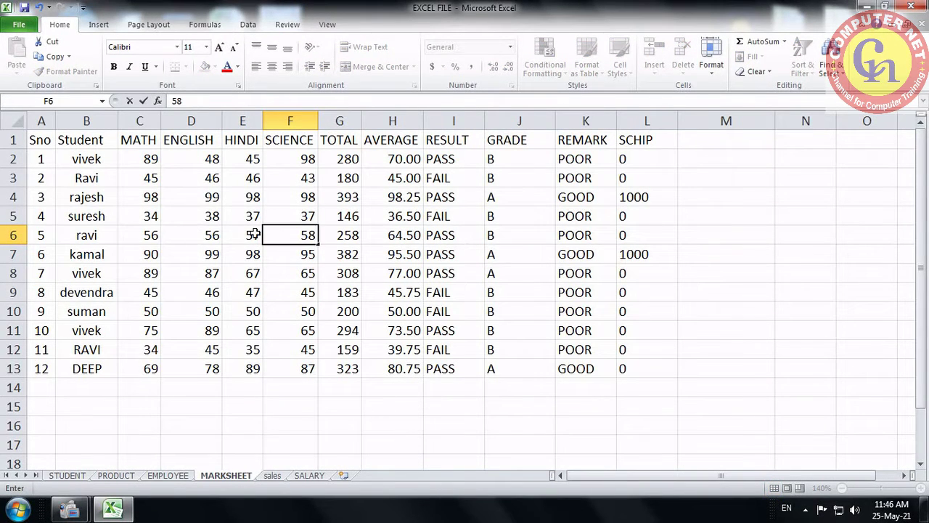
{"action": "left_click", "coordinate": [343, 240]}
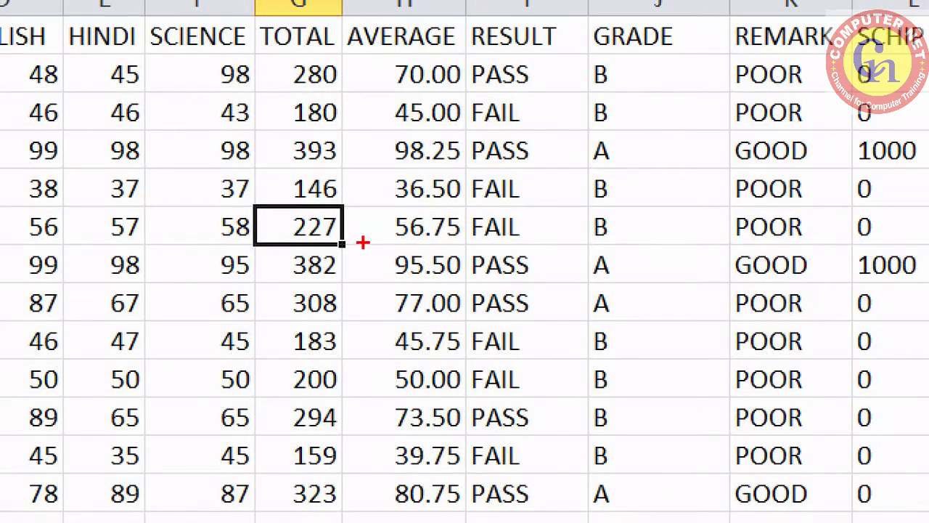
Check the average and result of student number 5 and review the IF formulas in cells I2, J2 and K2.
{"action": "left_click_drag", "start_coordinate": [359, 209], "coordinate": [459, 238]}
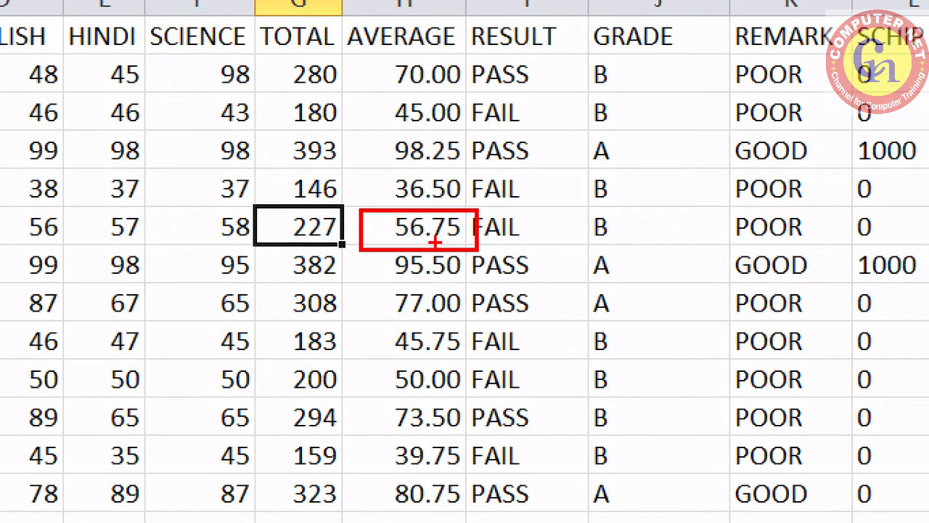
{"action": "left_click_drag", "start_coordinate": [519, 227], "coordinate": [557, 206]}
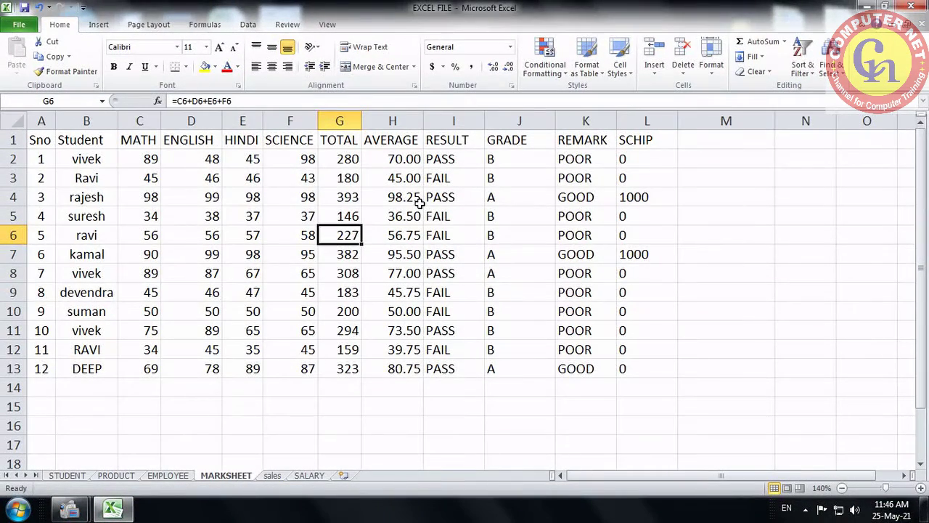
{"action": "left_click", "coordinate": [469, 160]}
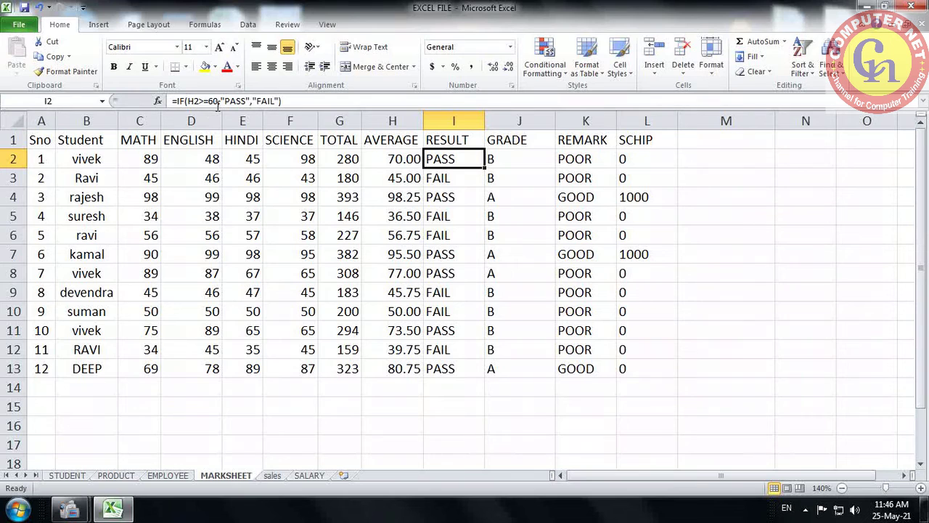
{"action": "left_click", "coordinate": [501, 159]}
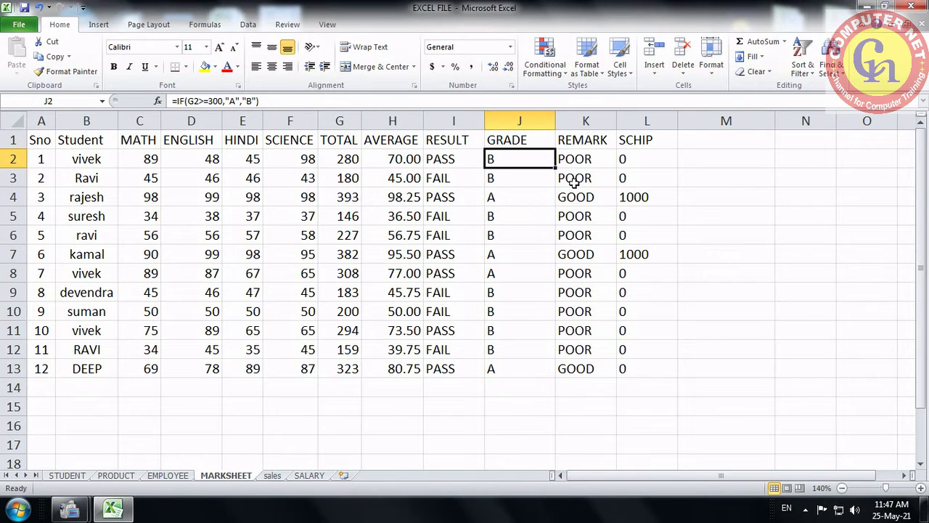
{"action": "left_click", "coordinate": [584, 159]}
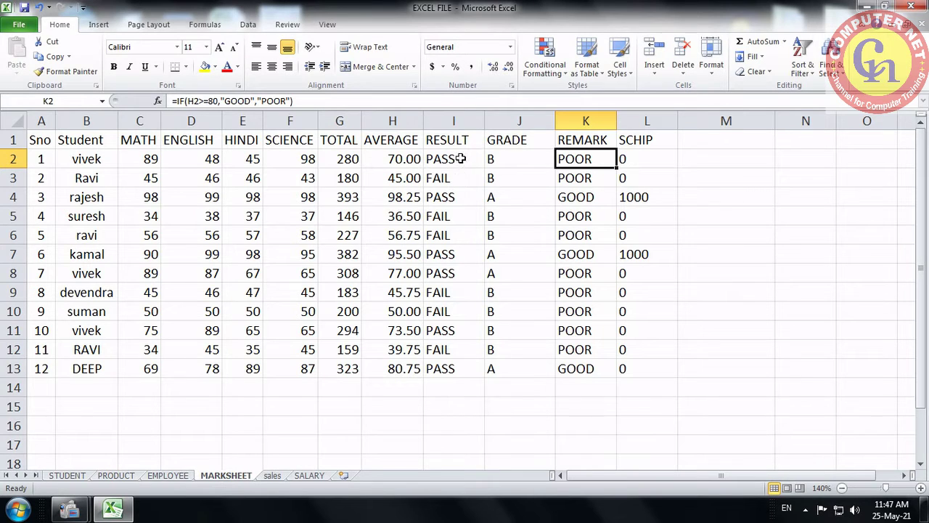
{"action": "left_click", "coordinate": [460, 160]}
{"action": "left_click", "coordinate": [509, 160]}
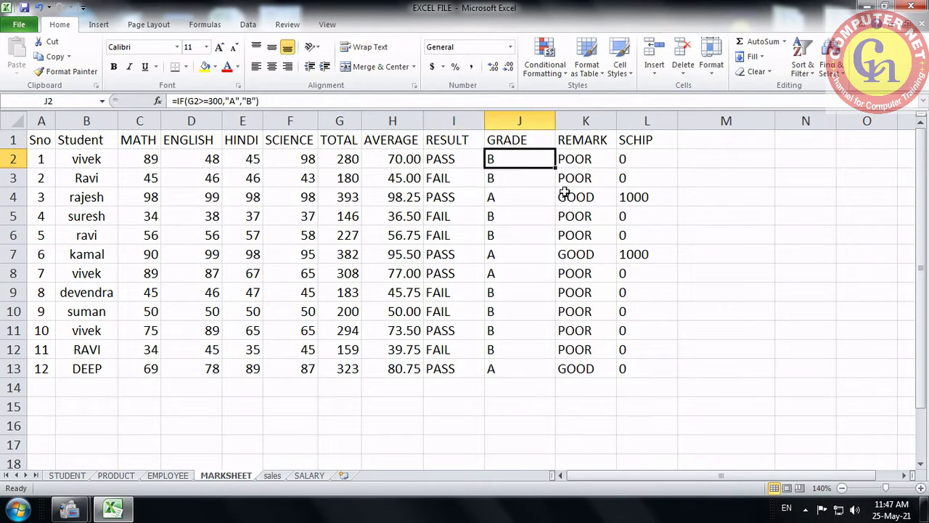
{"action": "left_click", "coordinate": [582, 163]}
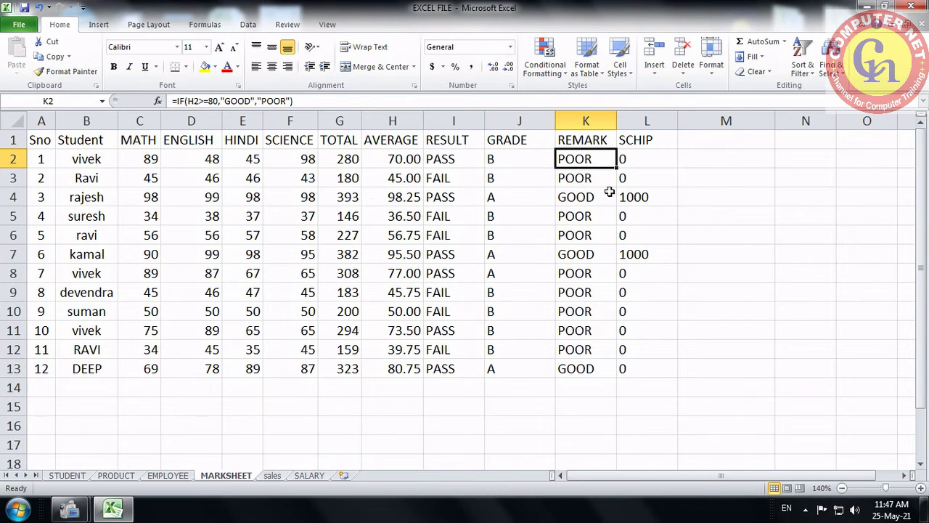
Change the SCHIP formula in cell L2 to =IF(H2>=90,1000,0), removing the quotation marks around both results.
{"action": "left_click", "coordinate": [641, 160]}
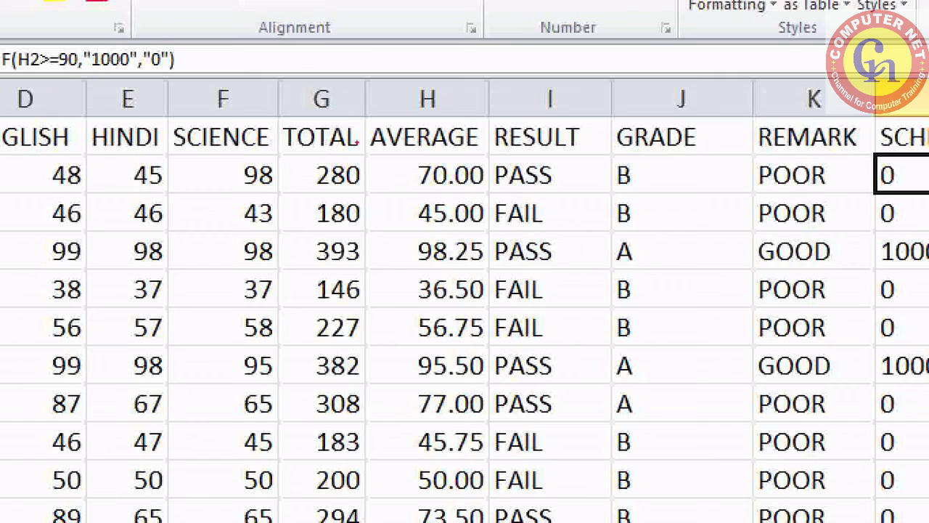
{"action": "left_click_drag", "start_coordinate": [59, 39], "coordinate": [191, 81]}
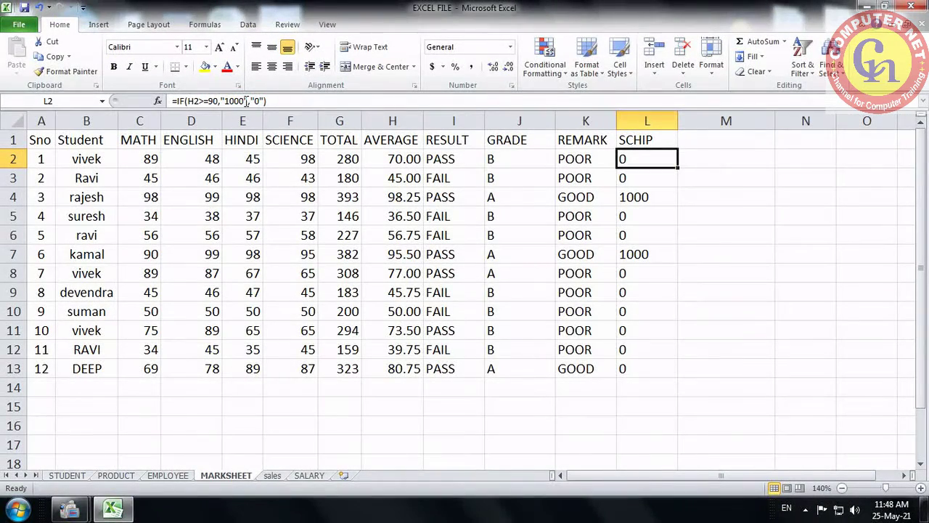
{"action": "left_click", "coordinate": [228, 101]}
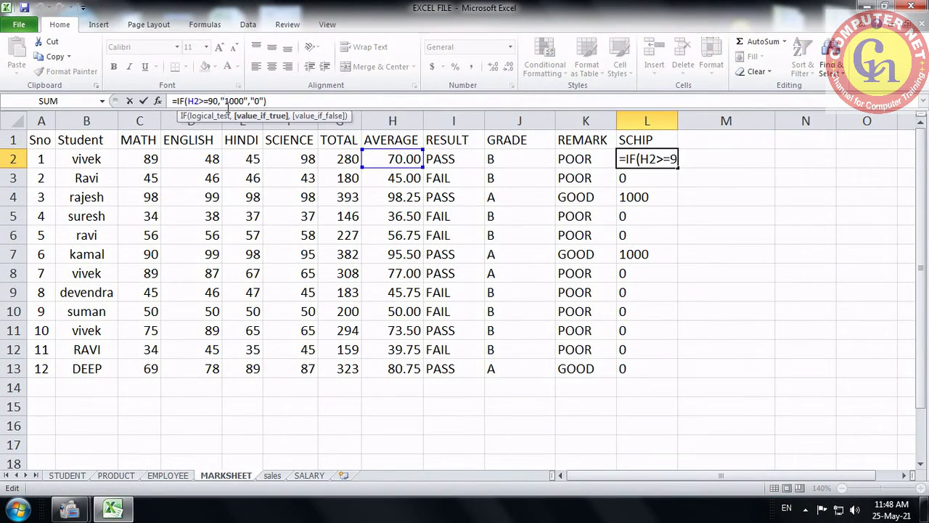
{"action": "key", "text": "BackSpace"}
{"action": "left_click", "coordinate": [241, 100]}
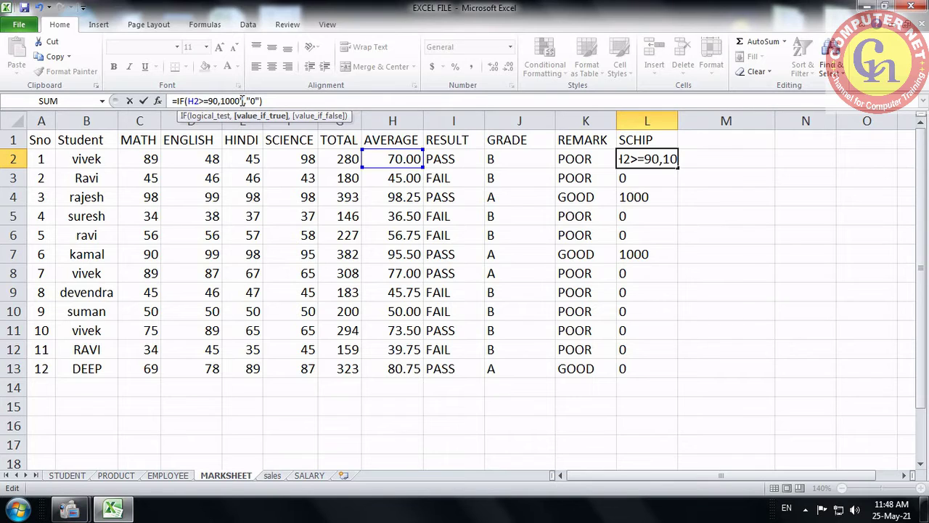
{"action": "key", "text": "Delete"}
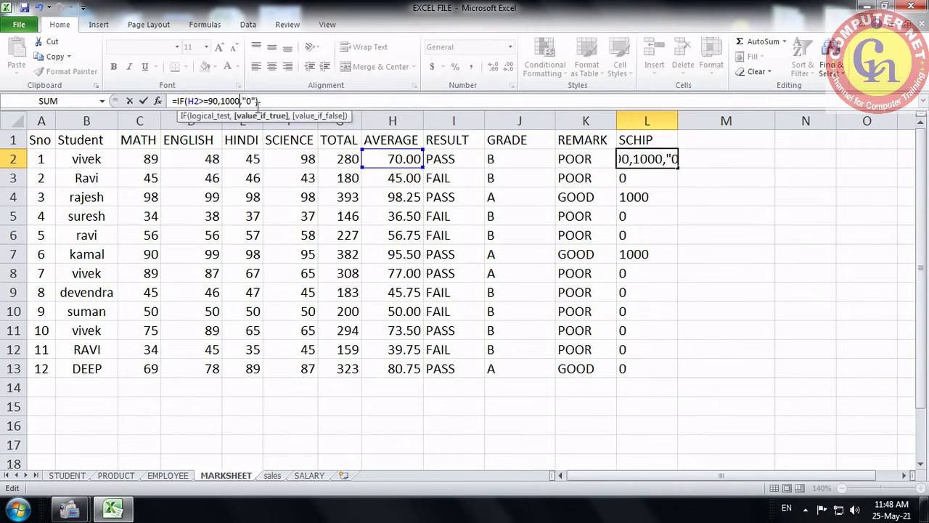
{"action": "left_click", "coordinate": [246, 101]}
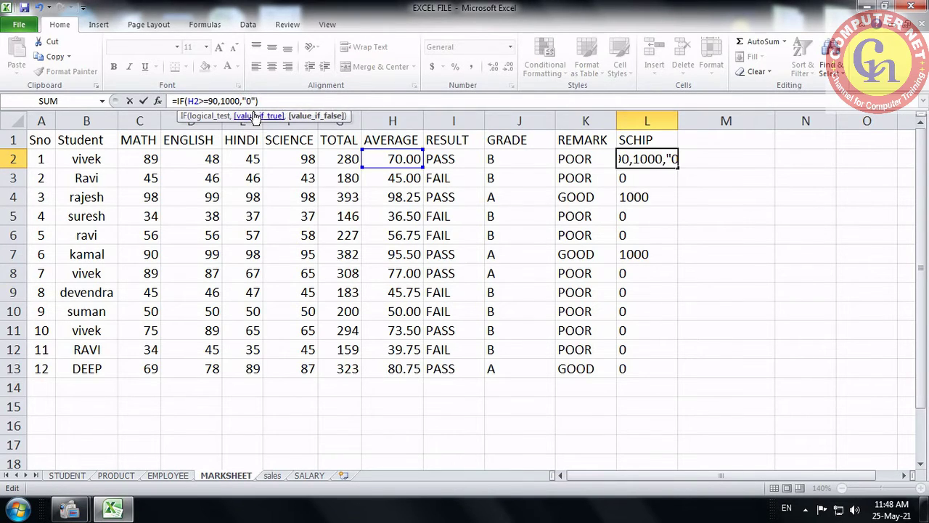
{"action": "key", "text": "BackSpace"}
{"action": "left_click", "coordinate": [254, 101]}
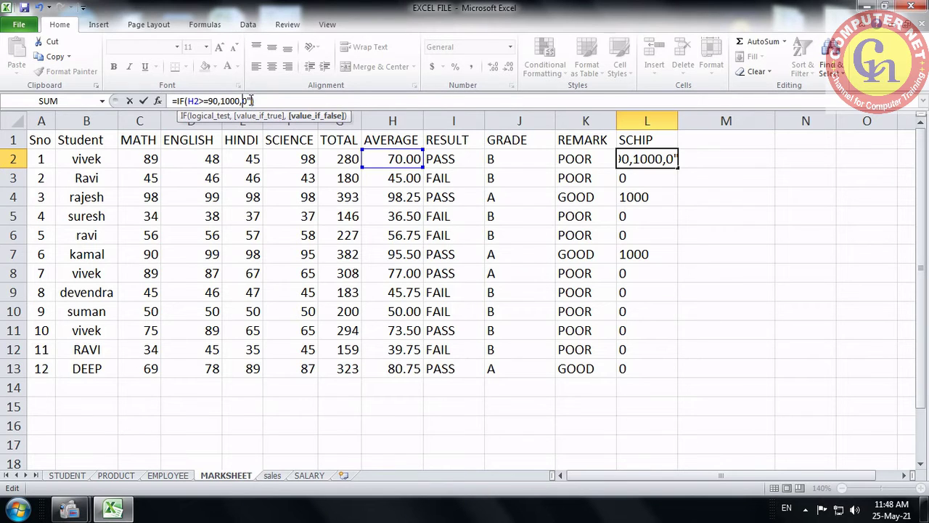
{"action": "key", "text": "BackSpace"}
{"action": "key", "text": "Return"}
Fill the SCHIP formula from cell L2 down to L13.
{"action": "left_click", "coordinate": [638, 165]}
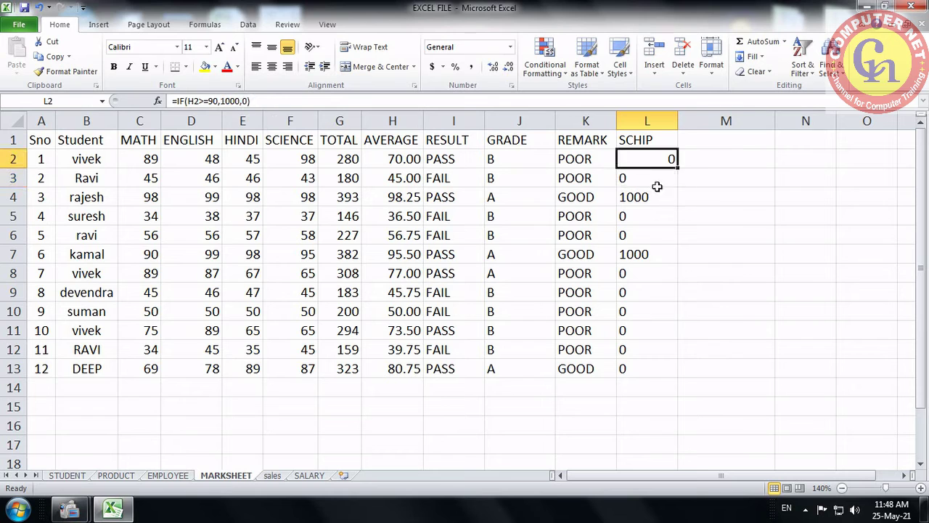
{"action": "left_click_drag", "start_coordinate": [678, 168], "coordinate": [674, 374]}
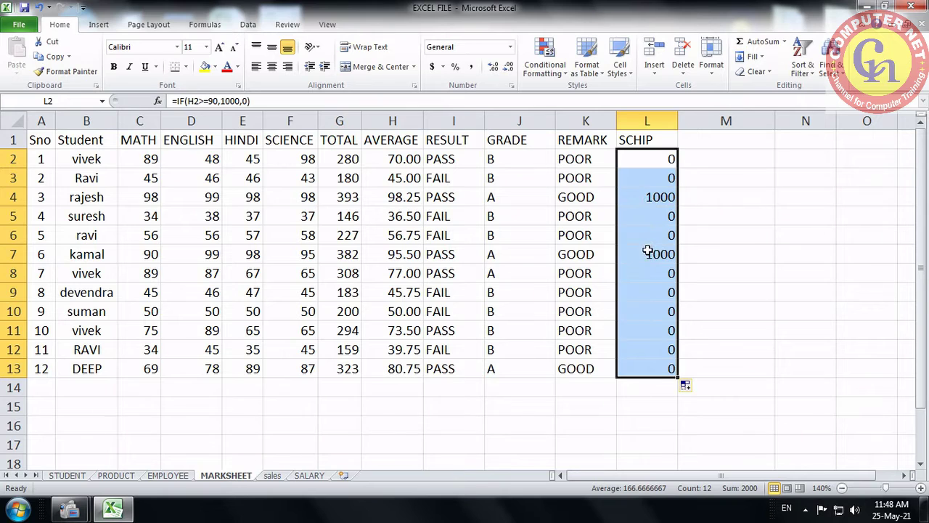
{"action": "left_click", "coordinate": [642, 161]}
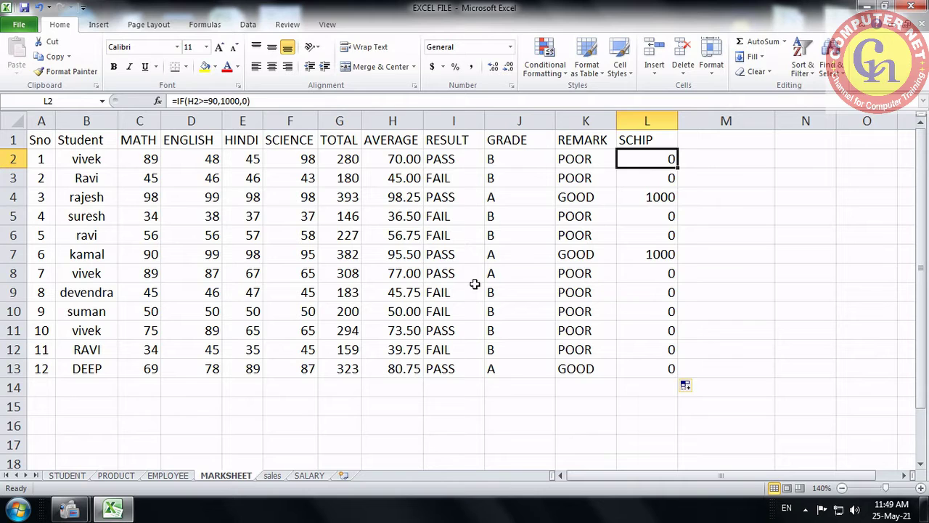
Clear the GST 12% values in cells F2 to F12 of the sales sheet.
{"action": "left_click", "coordinate": [275, 478]}
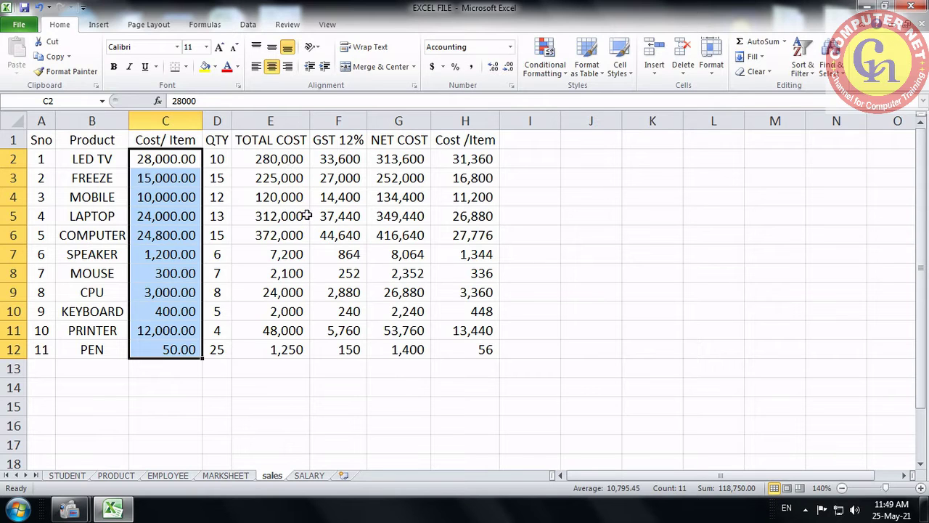
{"action": "left_click_drag", "start_coordinate": [338, 159], "coordinate": [347, 344]}
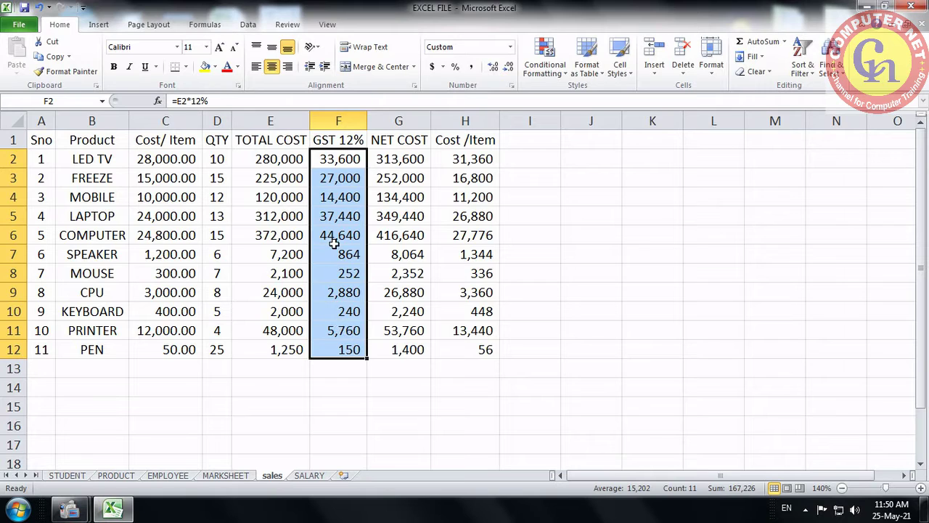
{"action": "key", "text": "Delete"}
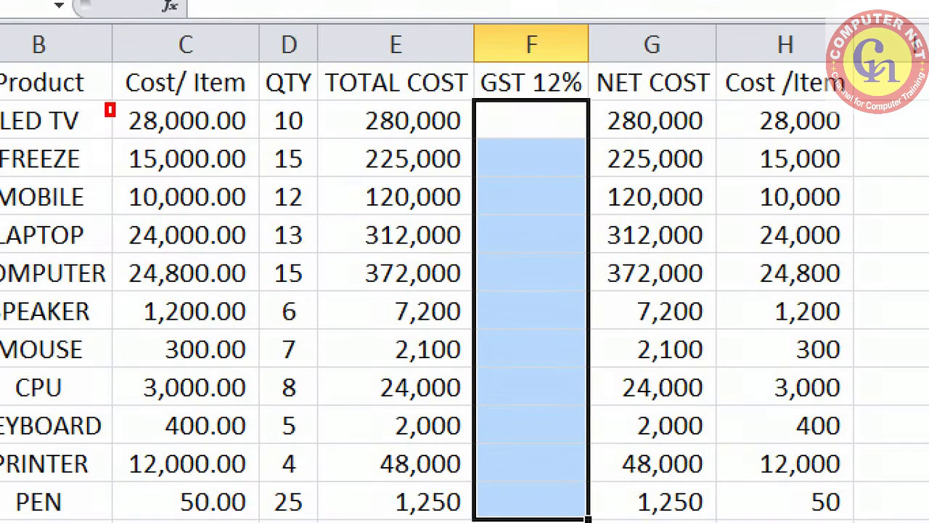
{"action": "mouse_move", "coordinate": [106, 105]}
{"action": "left_mouse_down"}
{"action": "mouse_move", "coordinate": [234, 357]}
{"action": "mouse_move", "coordinate": [251, 517]}
{"action": "left_mouse_up"}
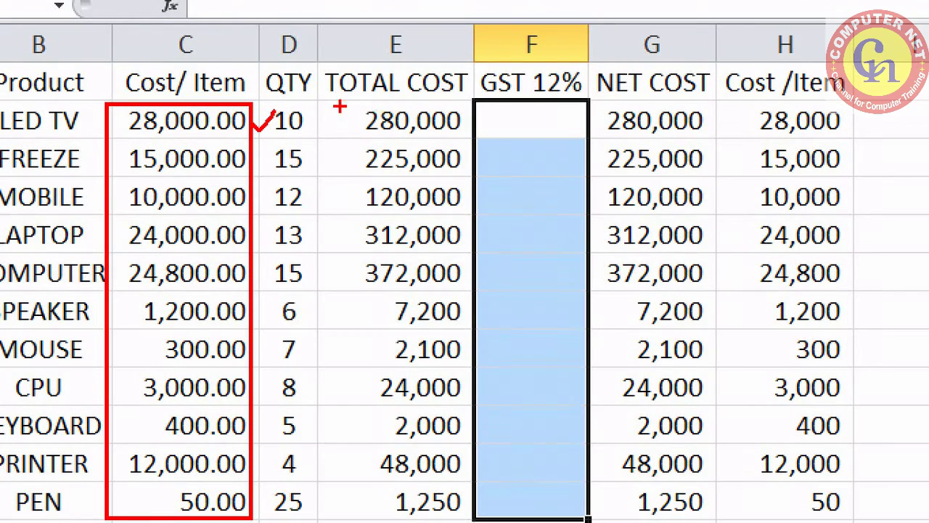
{"action": "mouse_move", "coordinate": [337, 103]}
{"action": "left_mouse_down"}
{"action": "mouse_move", "coordinate": [389, 133]}
{"action": "mouse_move", "coordinate": [472, 136]}
{"action": "left_mouse_up"}
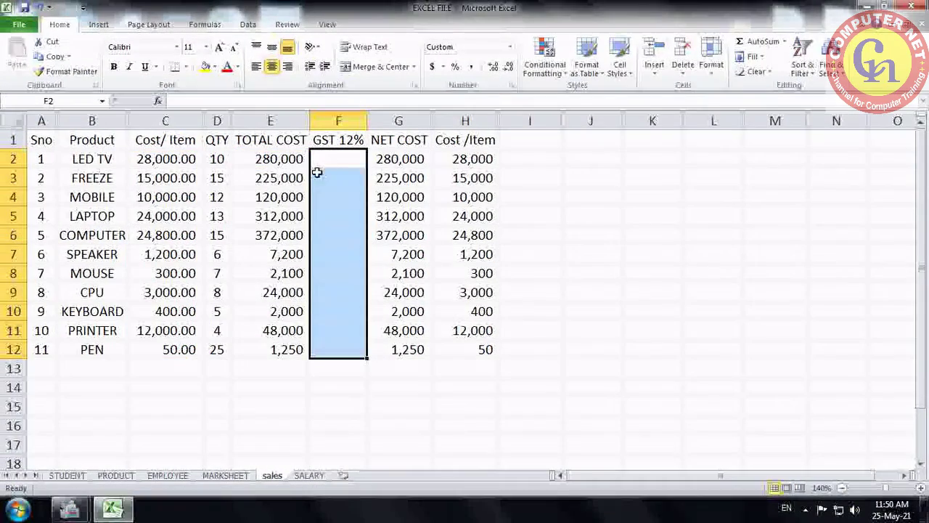
Enter =IF(C2>=25000,E2*12%,0) in cell F2 and fill it down the GST 12% column to F12.
{"action": "left_click", "coordinate": [502, 128]}
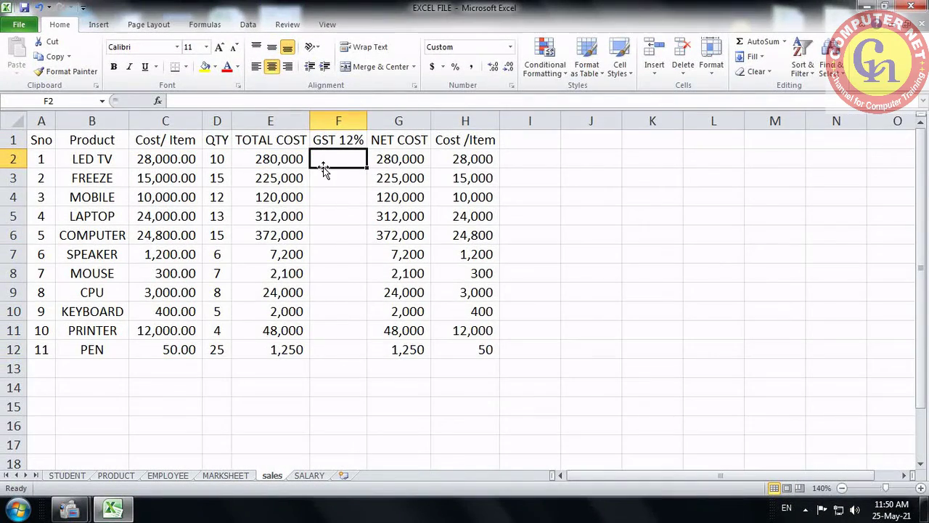
{"action": "type", "text": "=IF"}
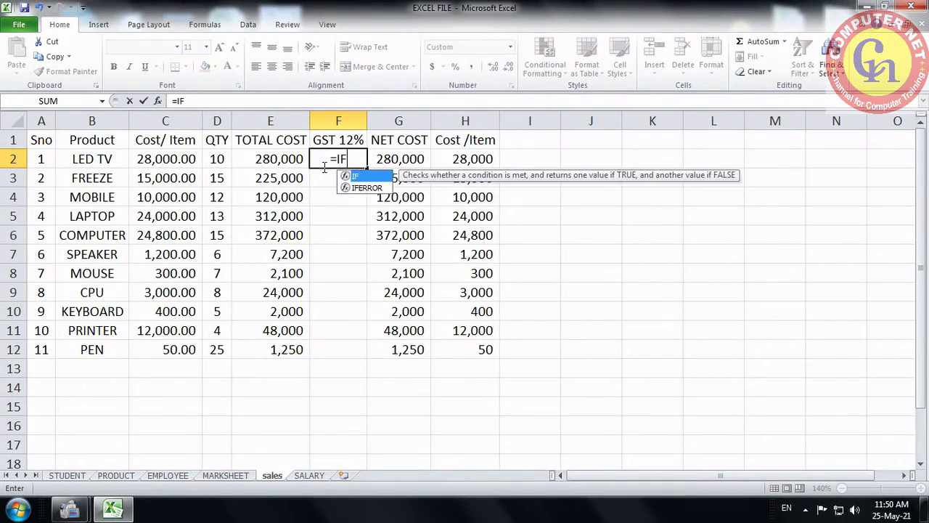
{"action": "type", "text": "("}
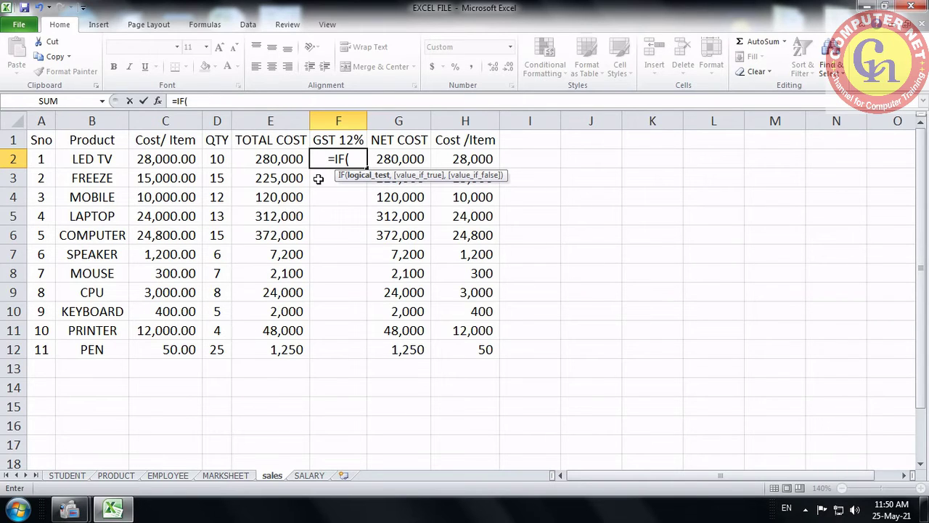
{"action": "left_click", "coordinate": [170, 159]}
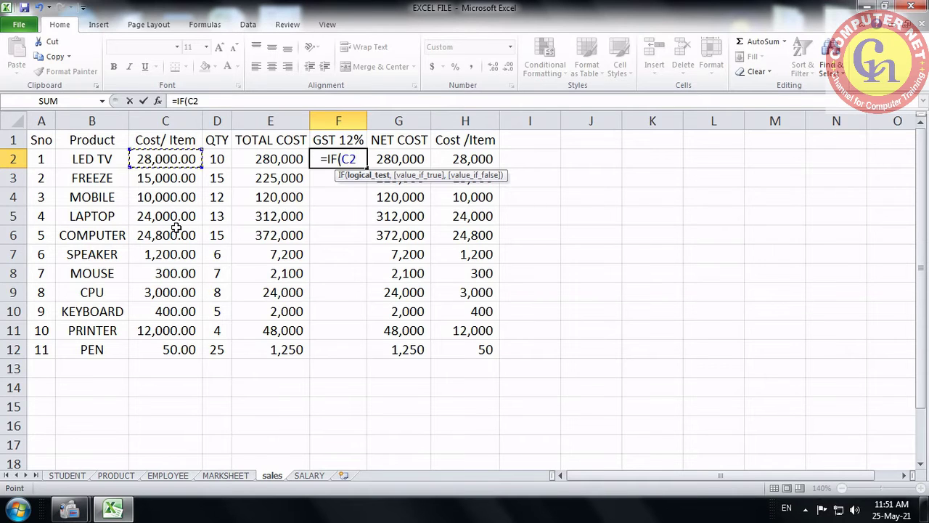
{"action": "type", "text": ">="}
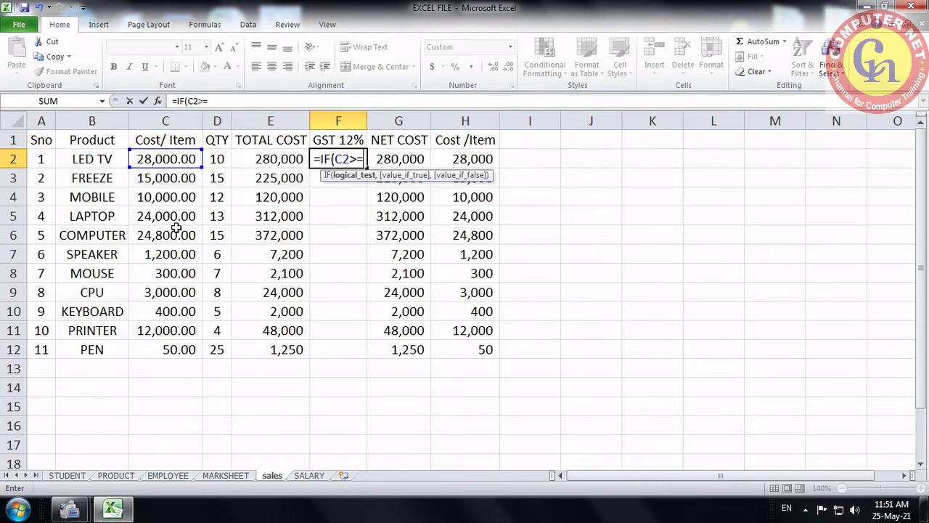
{"action": "type", "text": "25000"}
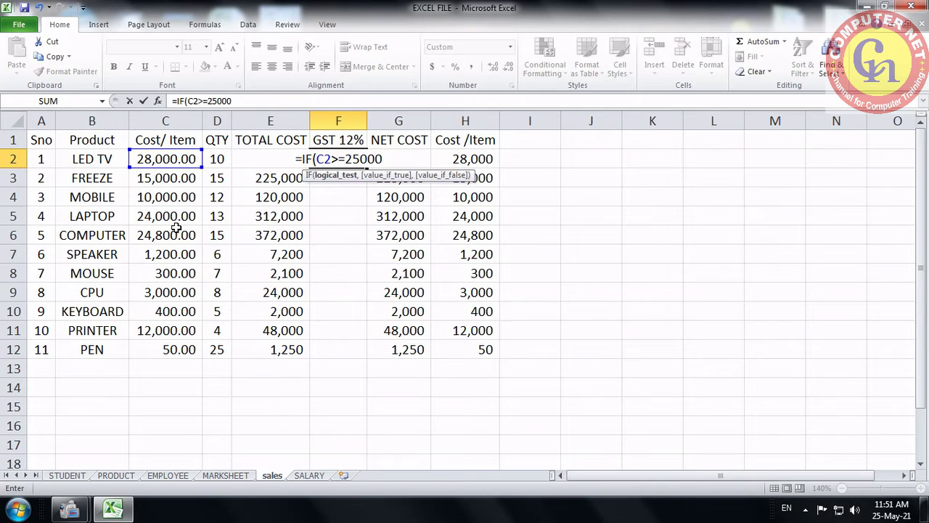
{"action": "type", "text": ","}
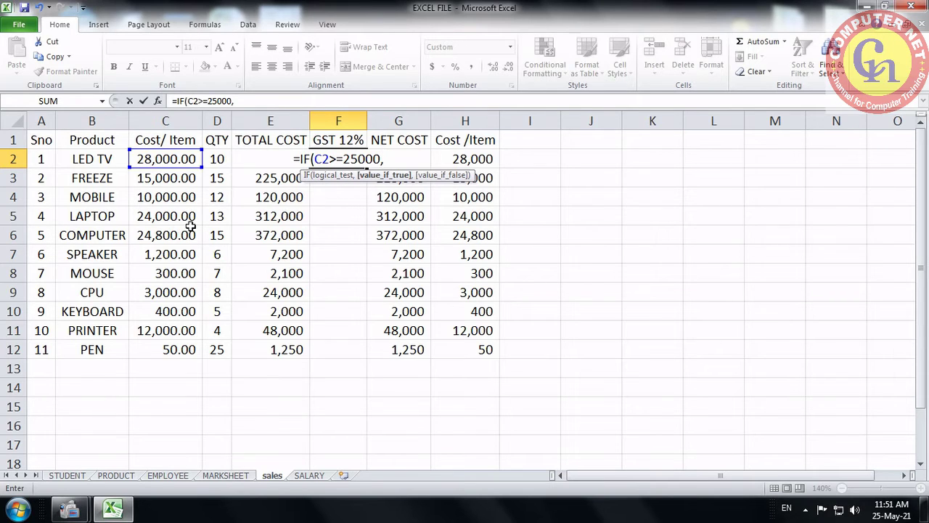
{"action": "left_click", "coordinate": [269, 163]}
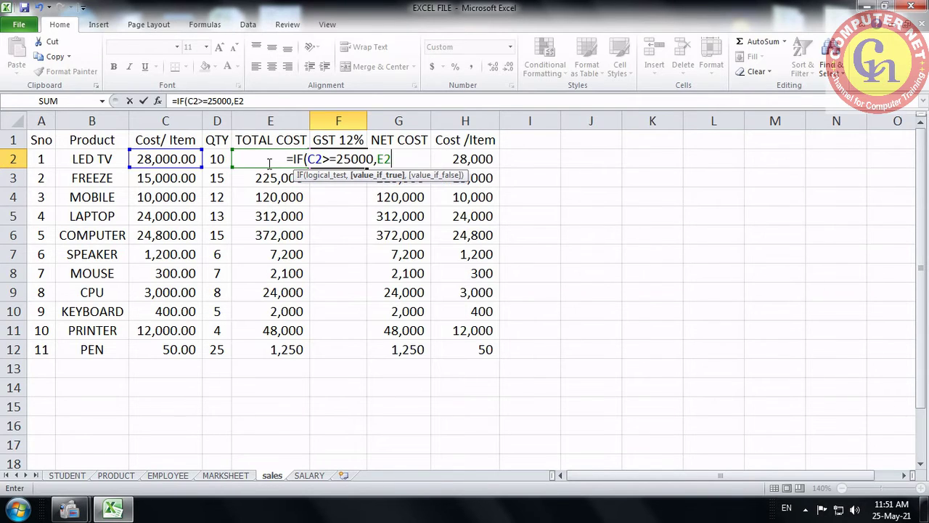
{"action": "type", "text": "*12"}
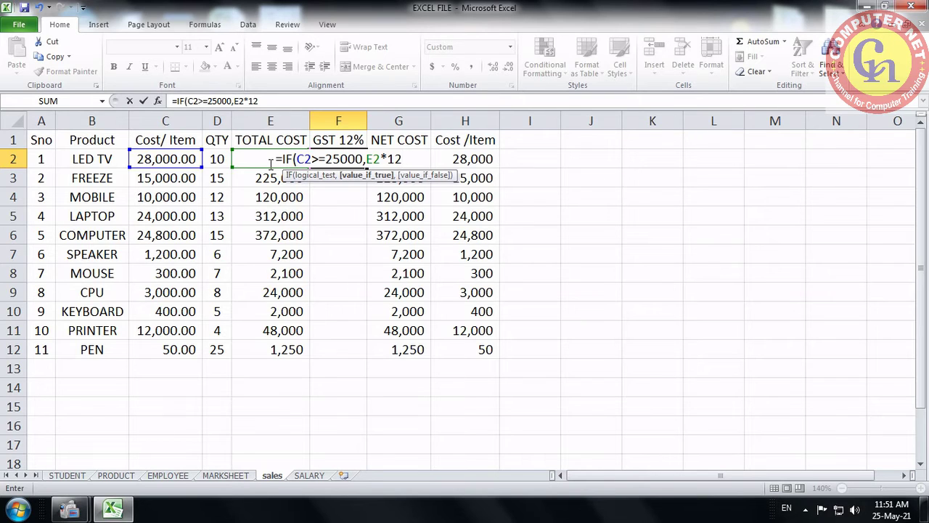
{"action": "type", "text": "%"}
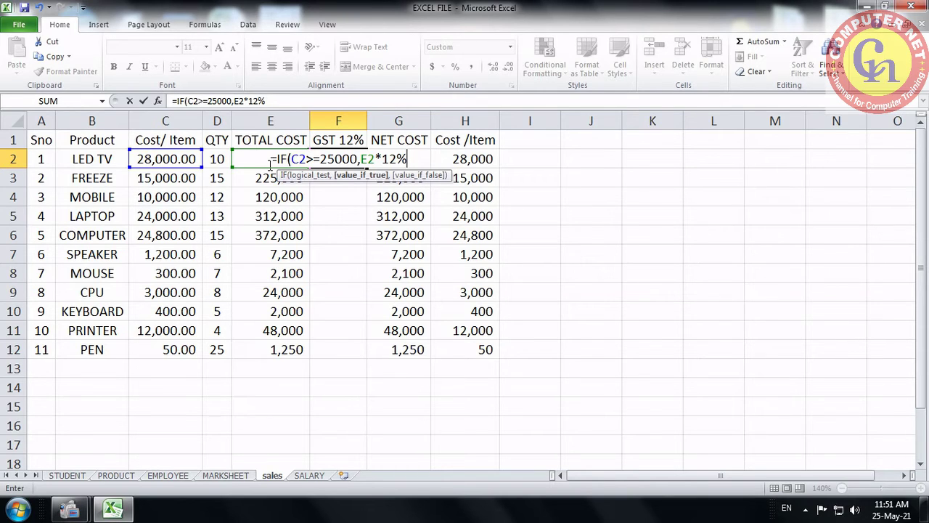
{"action": "type", "text": ","}
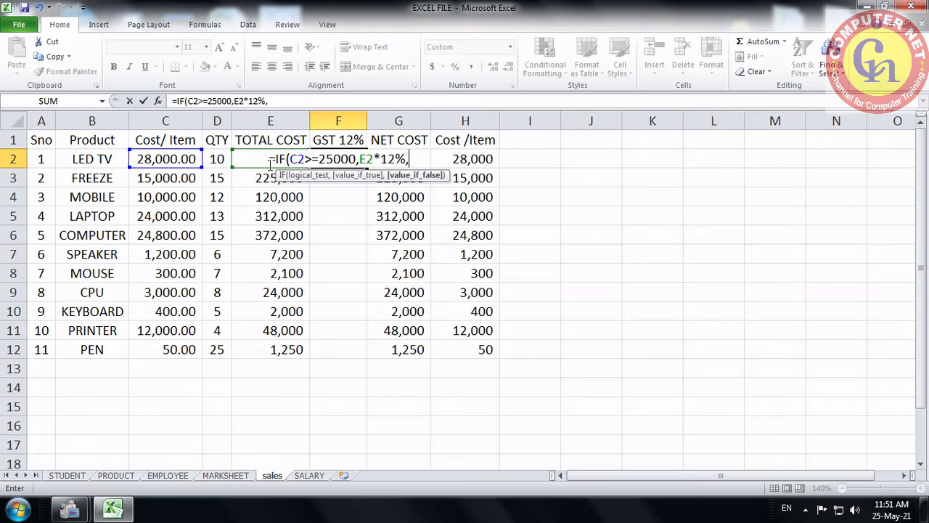
{"action": "type", "text": "0"}
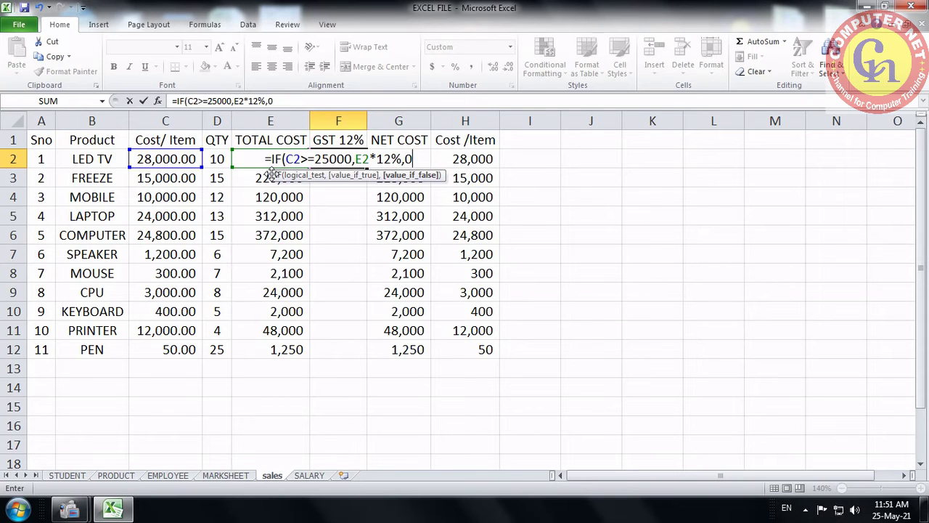
{"action": "type", "text": ")"}
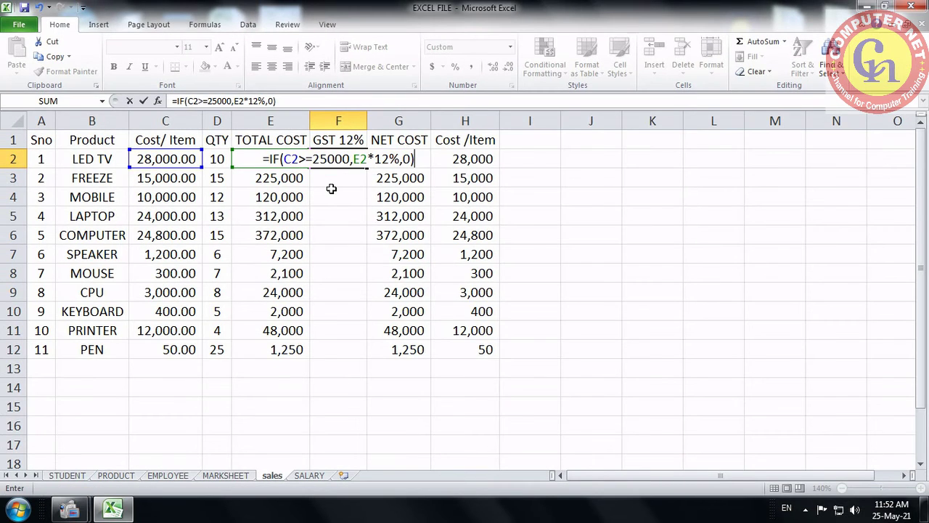
{"action": "key", "text": "Return"}
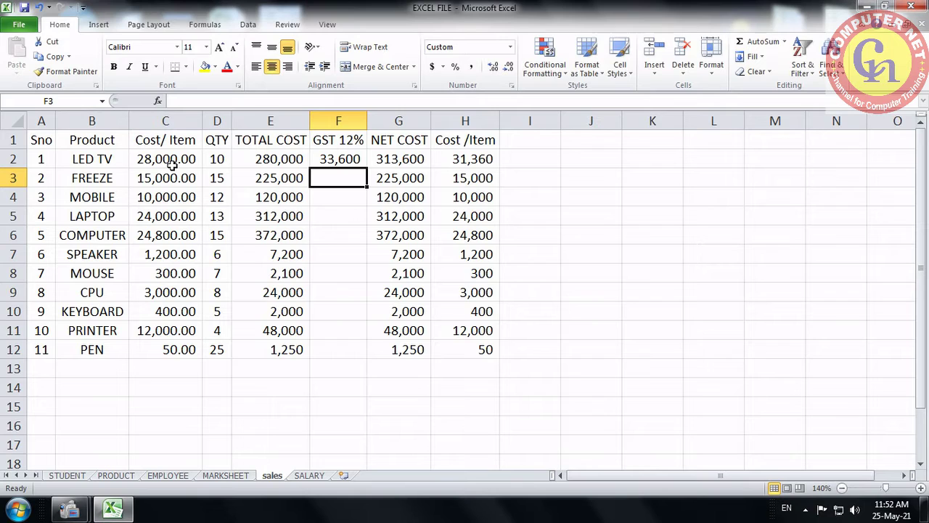
{"action": "left_click", "coordinate": [329, 161]}
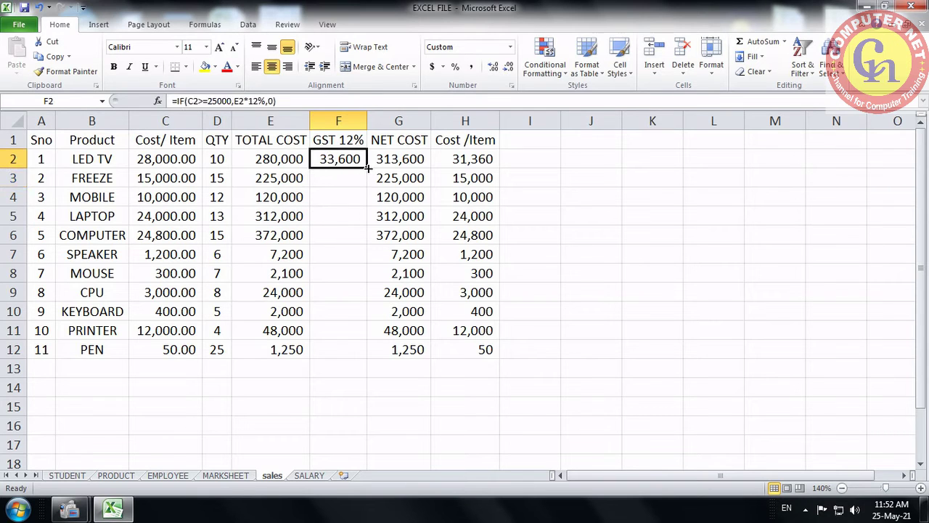
{"action": "left_click_drag", "start_coordinate": [368, 168], "coordinate": [359, 350]}
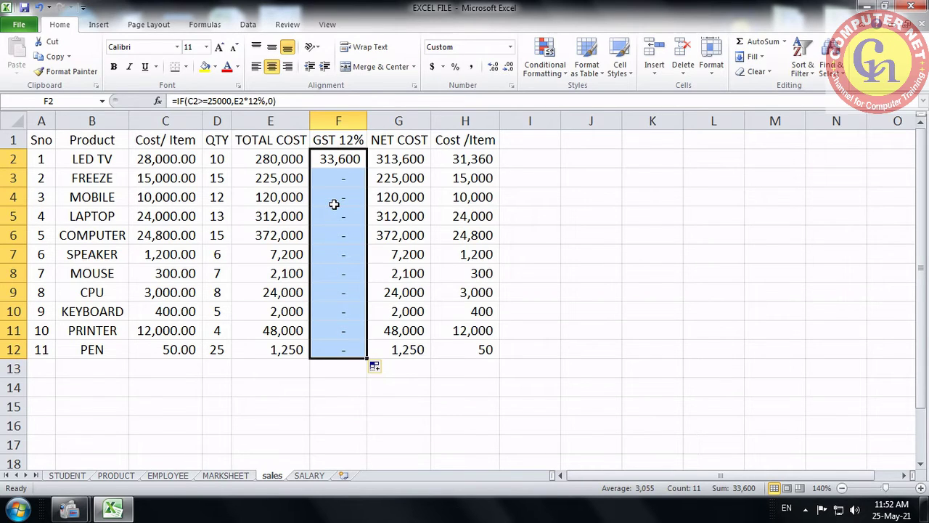
Set the cost limit in the GST formula of cell F2 to 20000.
{"action": "left_click", "coordinate": [334, 160]}
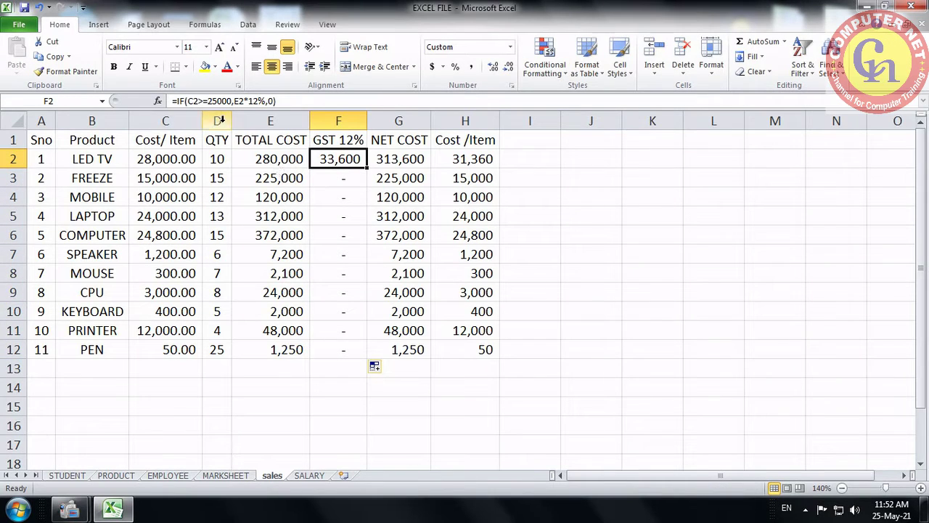
{"action": "key", "text": "F2"}
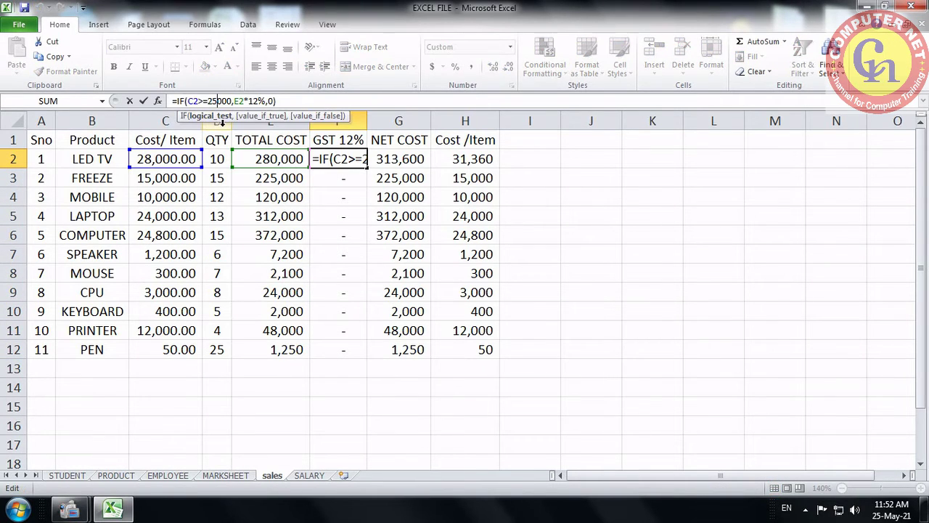
{"action": "key", "text": "BackSpace"}
{"action": "type", "text": "0"}
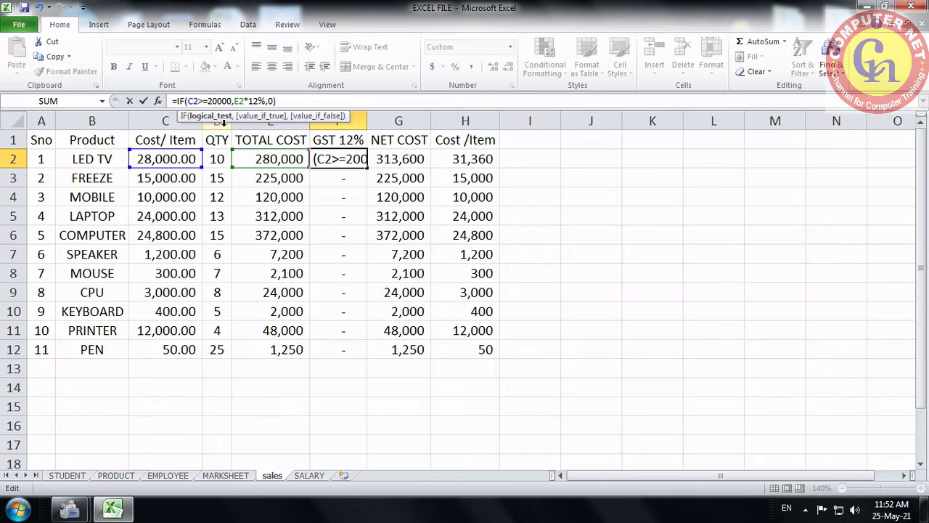
{"action": "key", "text": "Return"}
{"action": "key", "text": "Up"}
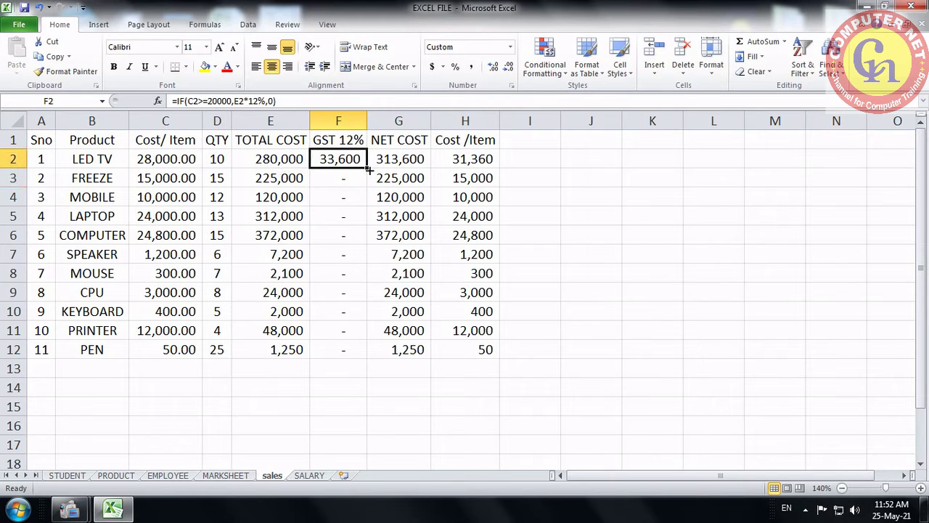
Fill the GST formula from F2 down to F12 and format those cells with the Number category.
{"action": "left_click_drag", "start_coordinate": [368, 167], "coordinate": [359, 343]}
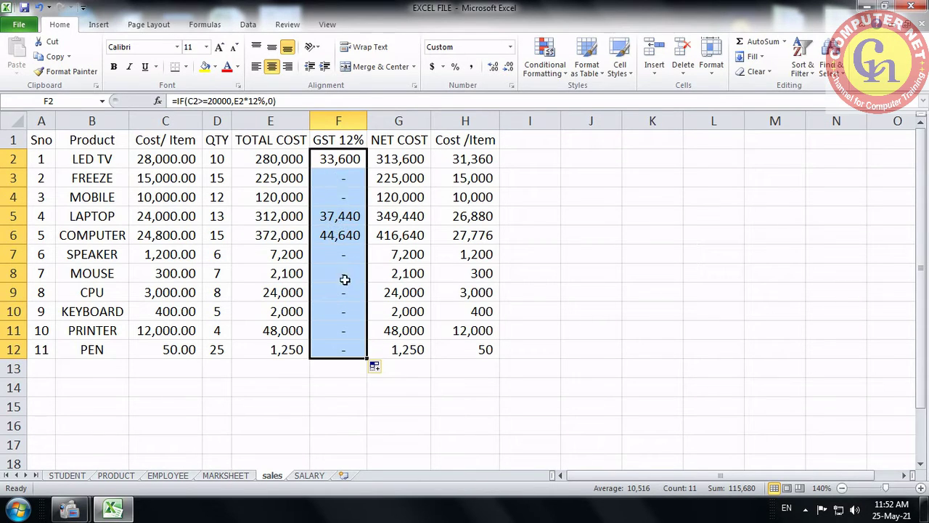
{"action": "right_click", "coordinate": [334, 197]}
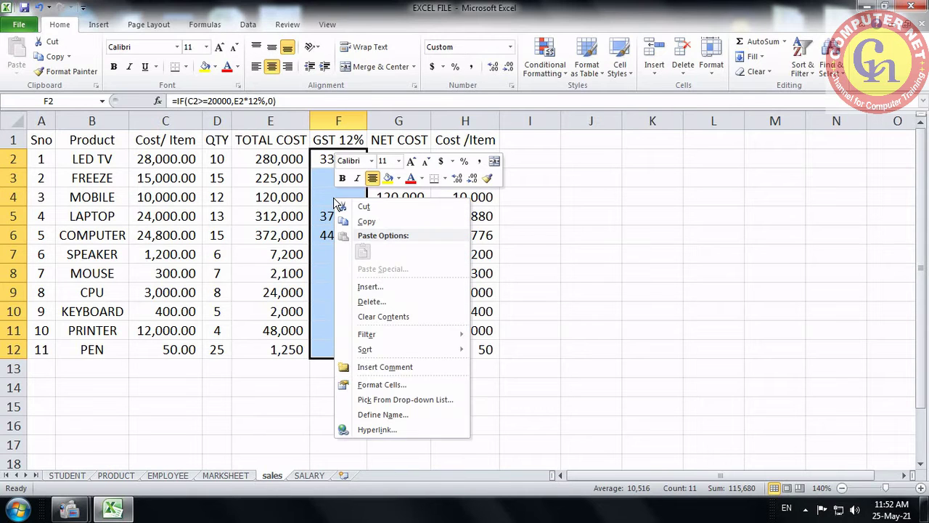
{"action": "left_click", "coordinate": [375, 385]}
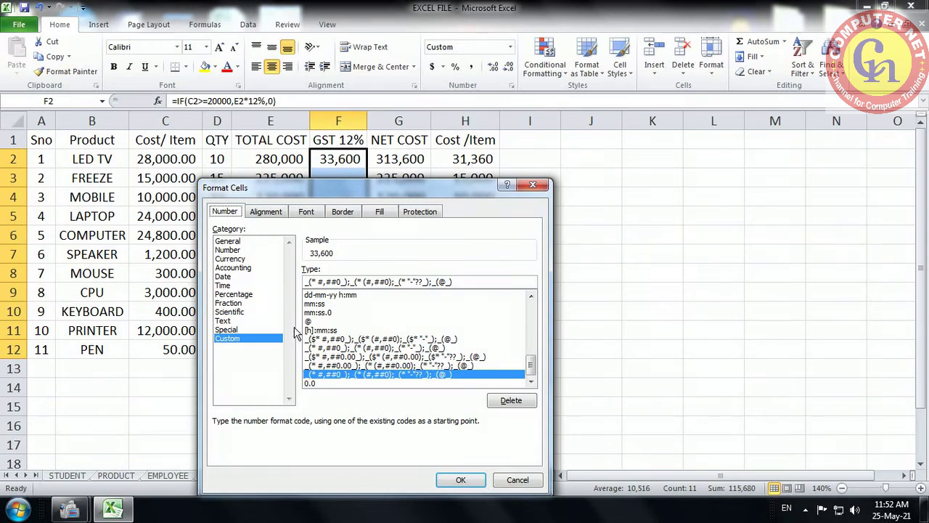
{"action": "left_click", "coordinate": [231, 249]}
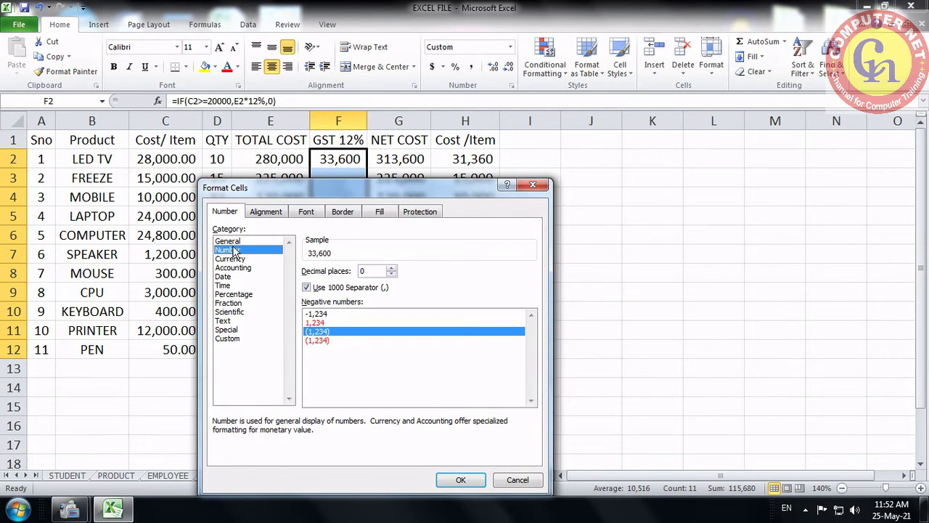
{"action": "left_click", "coordinate": [460, 480]}
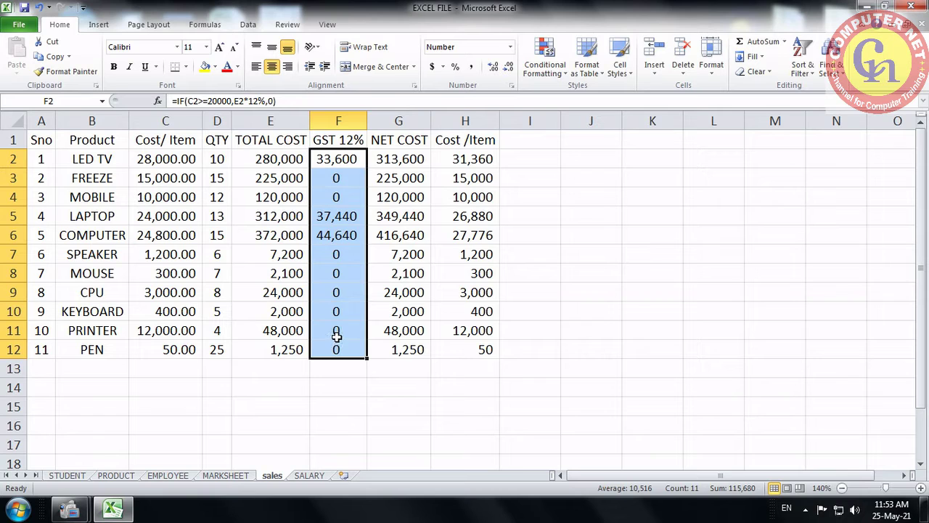
Set the PRINTER's cost per item in cell C11 to 20000 and check the GST formula in F2.
{"action": "left_click", "coordinate": [338, 177]}
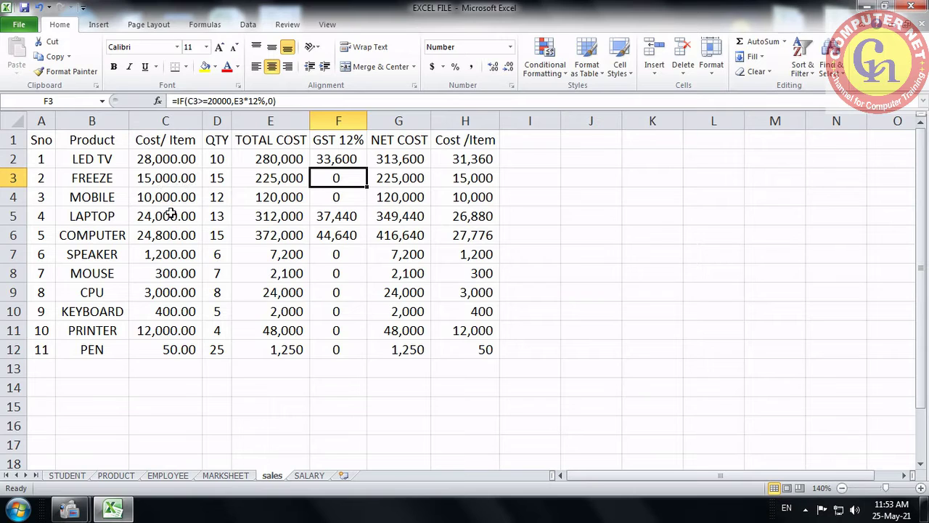
{"action": "left_click", "coordinate": [184, 333]}
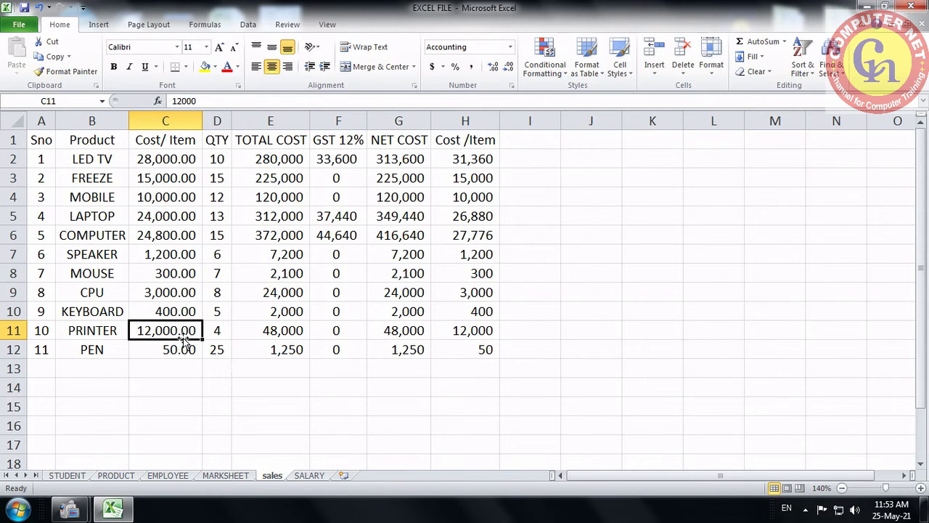
{"action": "type", "text": "20000"}
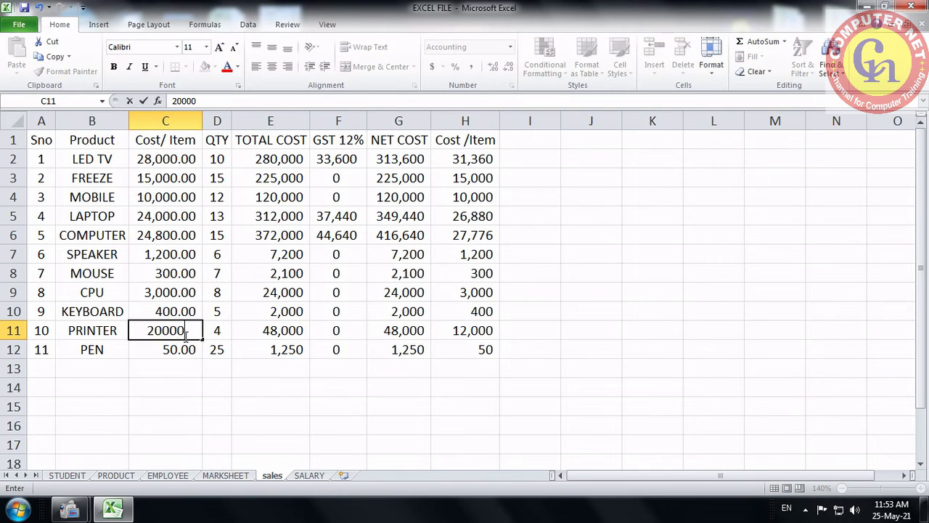
{"action": "key", "text": "Return"}
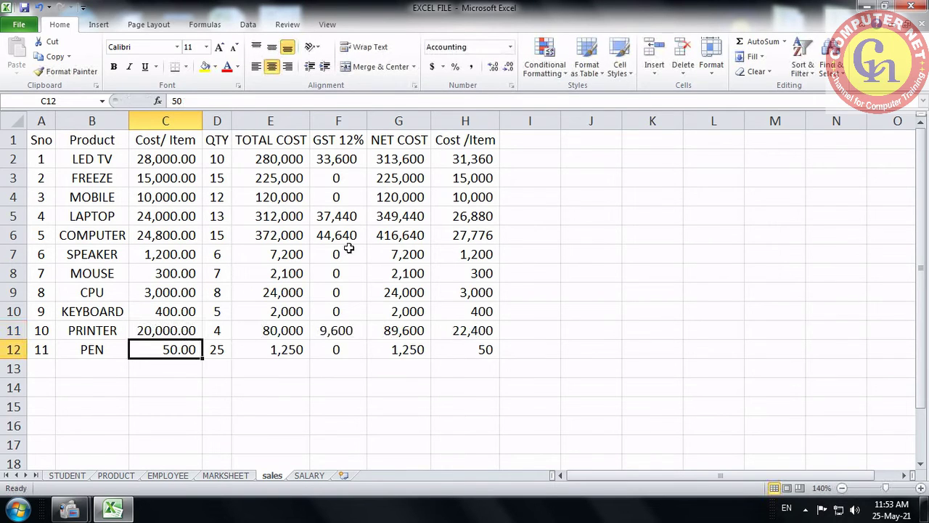
{"action": "left_click", "coordinate": [339, 156]}
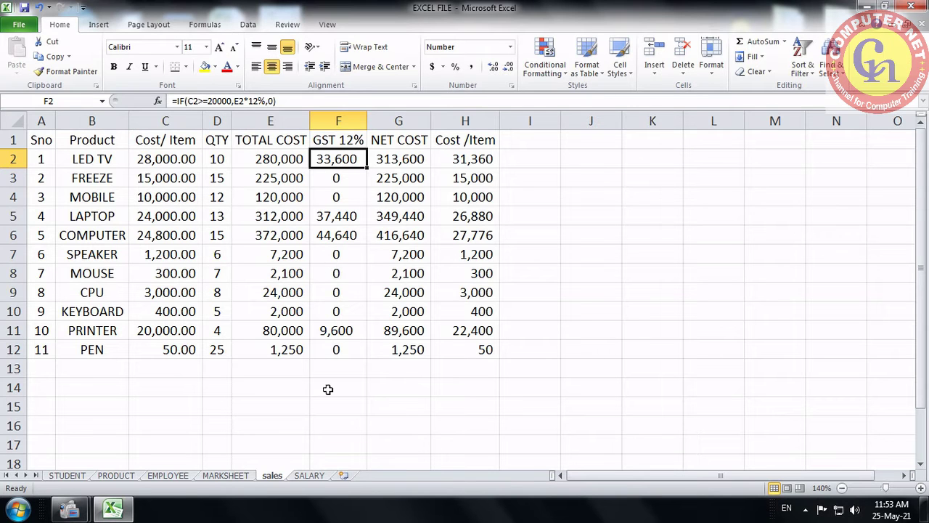
Open the SALARY sheet and auto-fit the widths of columns E, A, C and F to their contents.
{"action": "left_click", "coordinate": [314, 479]}
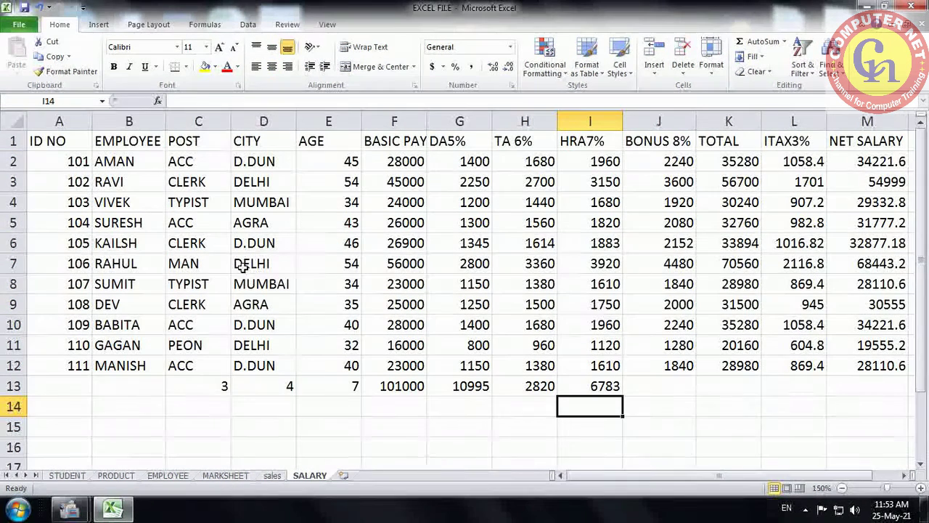
{"action": "double_click", "coordinate": [361, 119]}
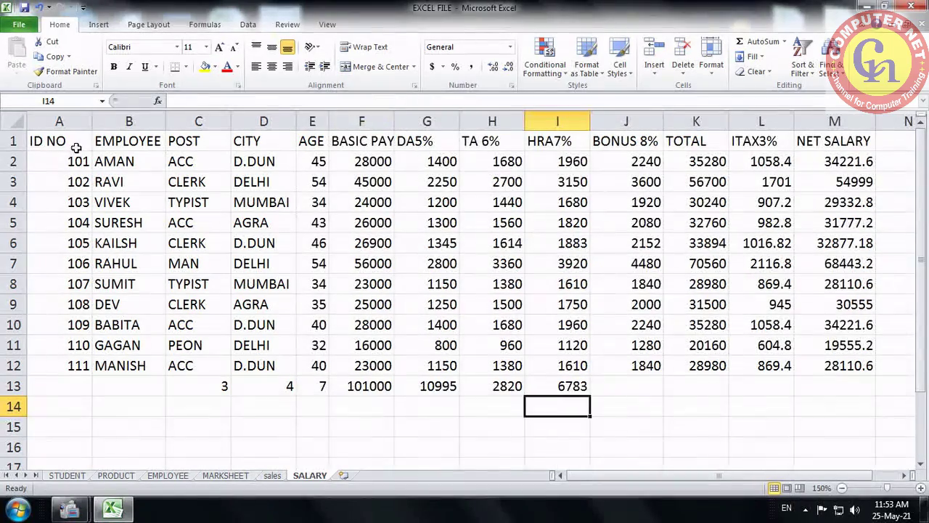
{"action": "double_click", "coordinate": [92, 121]}
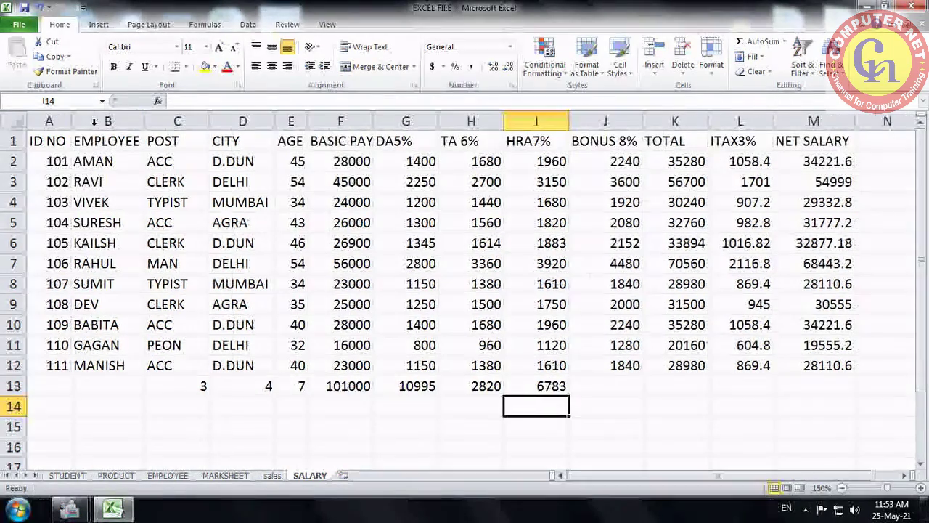
{"action": "double_click", "coordinate": [210, 121]}
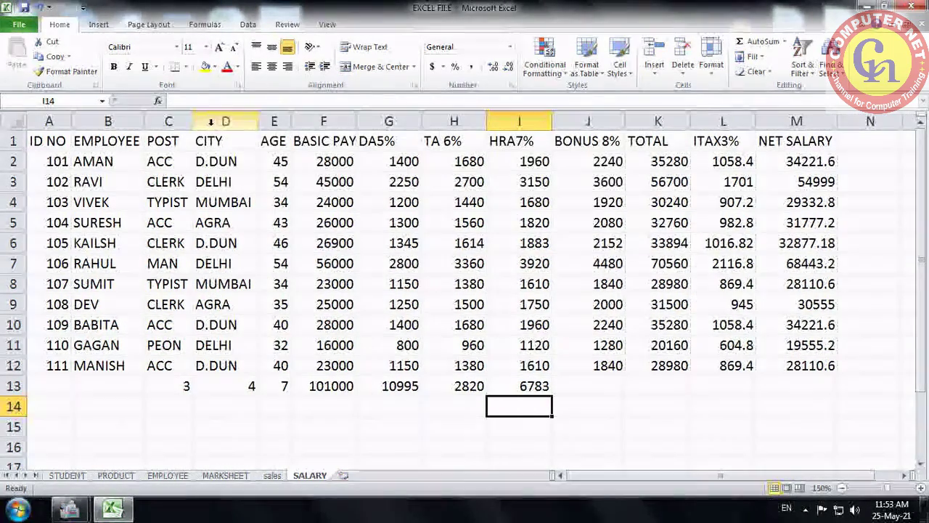
{"action": "double_click", "coordinate": [355, 120]}
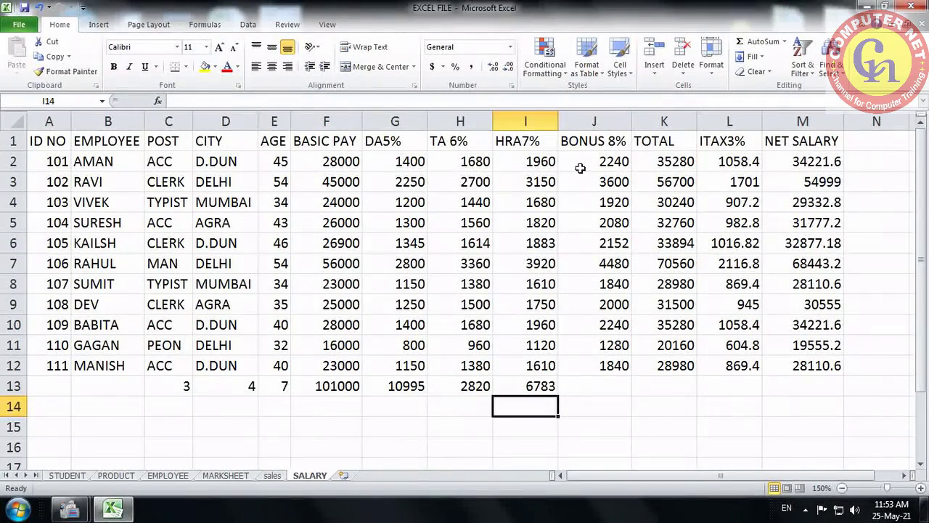
Clear the DA, TA, HRA and BONUS values in G2:J12 and the contents of C13:I14.
{"action": "left_click_drag", "start_coordinate": [406, 161], "coordinate": [599, 363]}
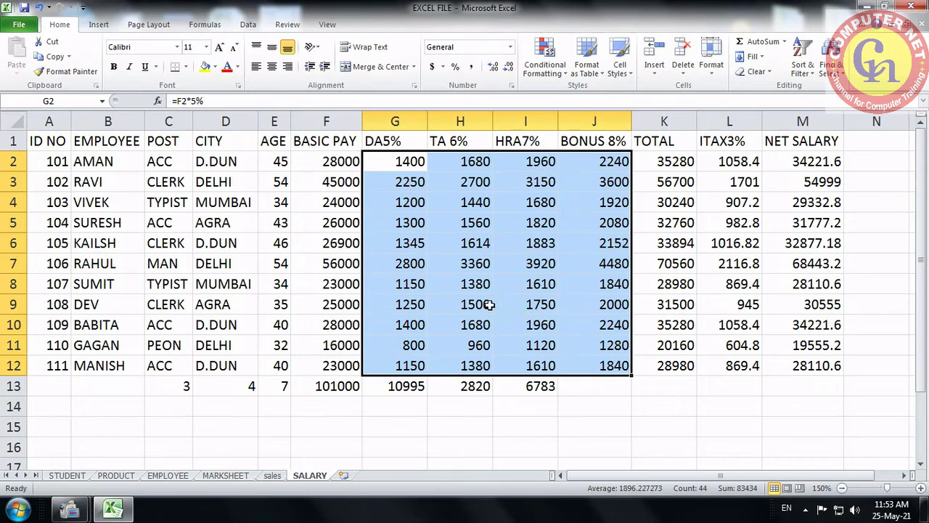
{"action": "key", "text": "Delete"}
{"action": "left_click_drag", "start_coordinate": [193, 385], "coordinate": [529, 400]}
{"action": "key", "text": "Delete"}
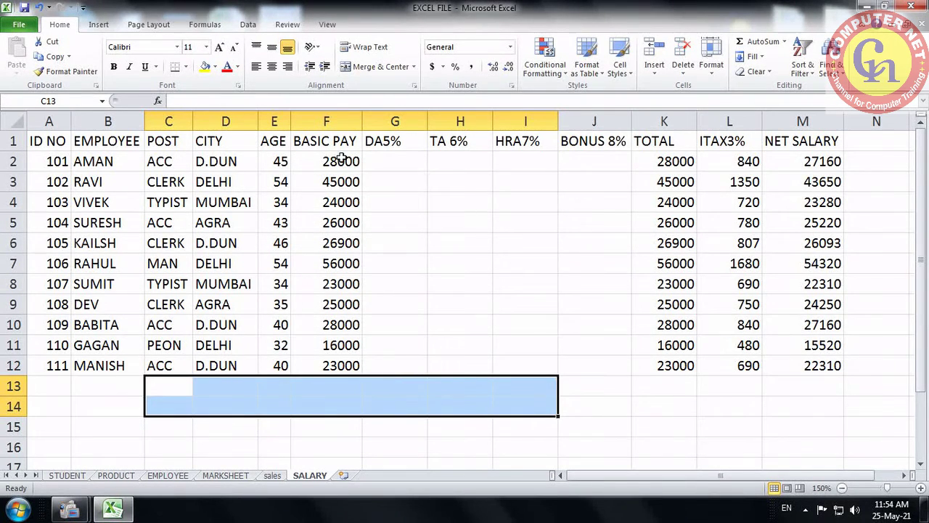
Enter =IF(D2="MUMBAI",F2*5%,0) in cell G2 of the DA5% column.
{"action": "left_click", "coordinate": [397, 162]}
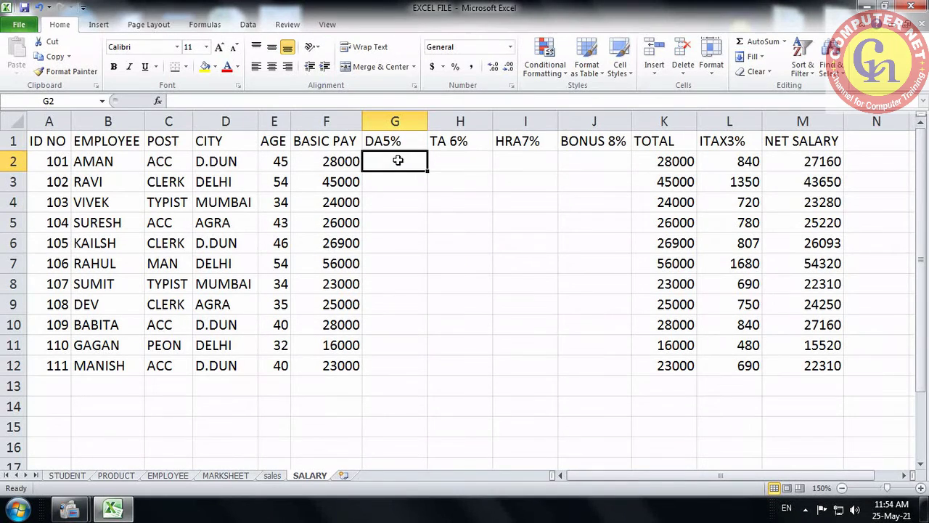
{"action": "type", "text": "="}
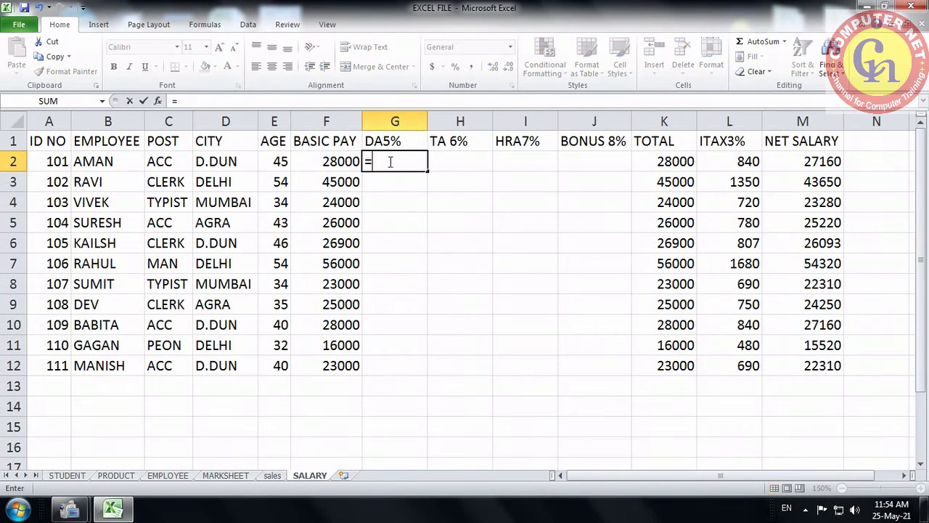
{"action": "type", "text": "IF"}
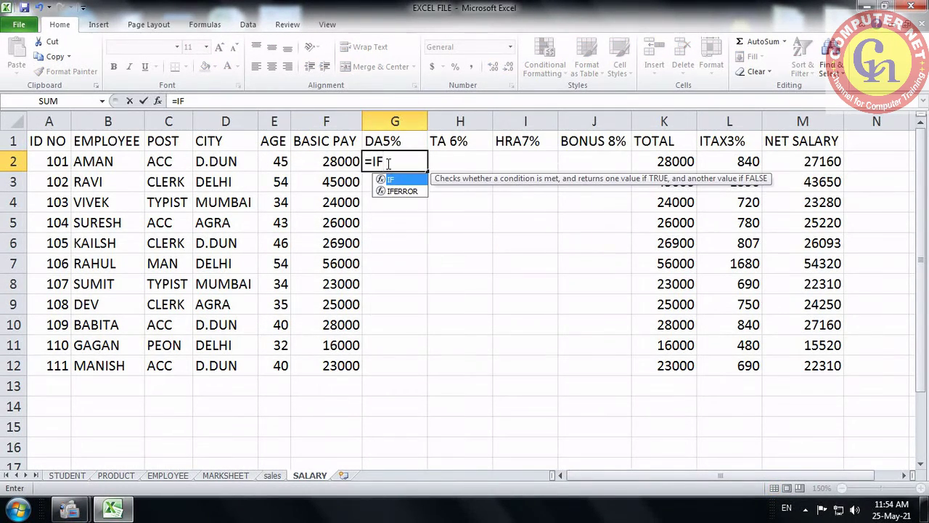
{"action": "type", "text": "("}
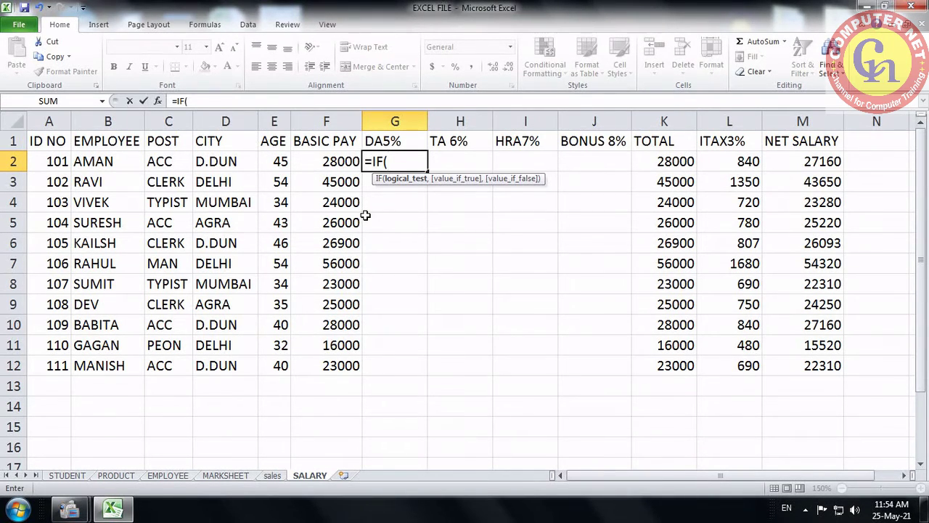
{"action": "left_click", "coordinate": [223, 161]}
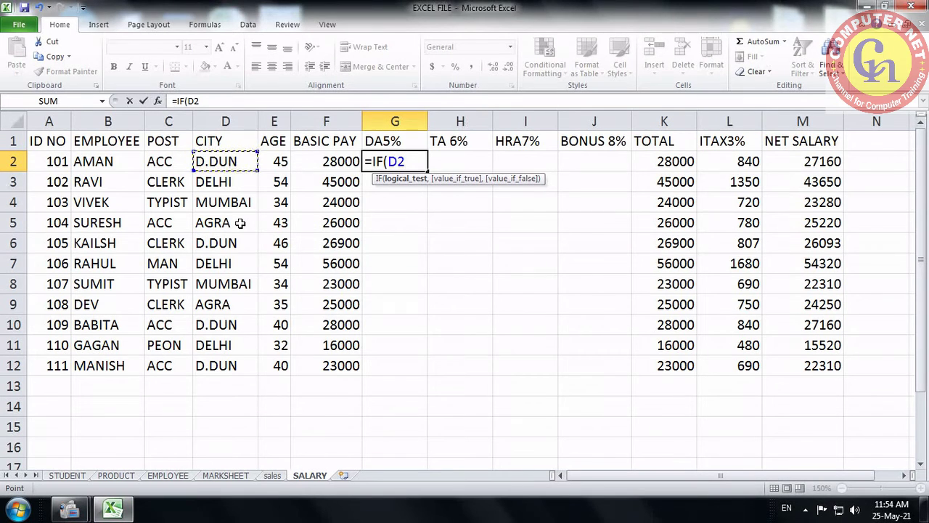
{"action": "type", "text": "=\"MUMBA"}
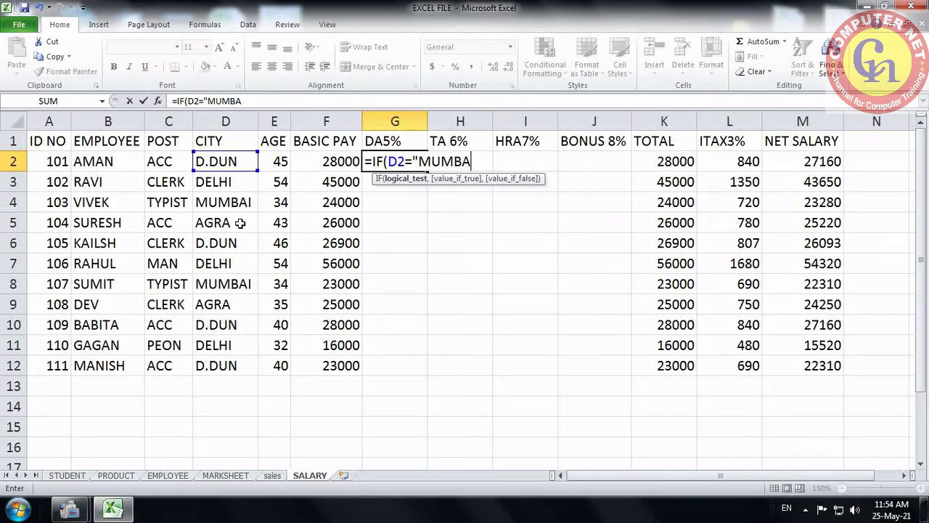
{"action": "type", "text": "I\","}
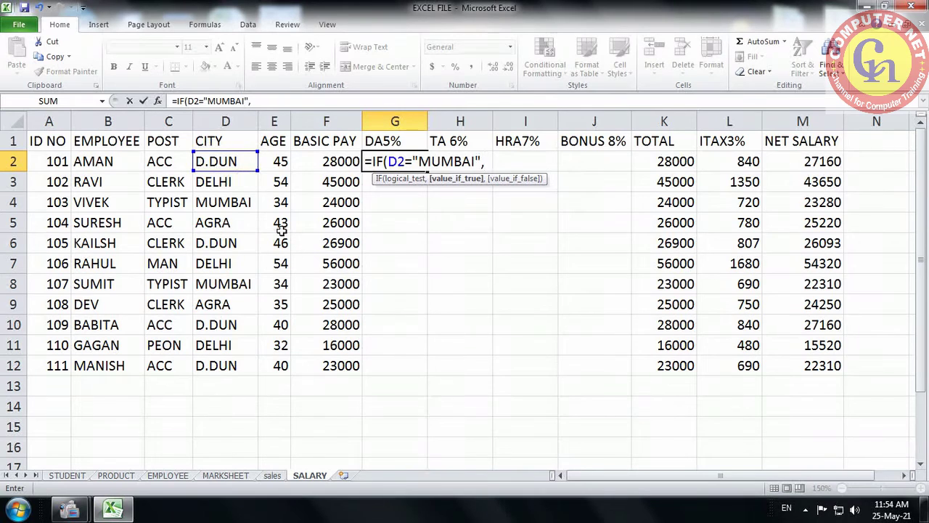
{"action": "left_click", "coordinate": [341, 161]}
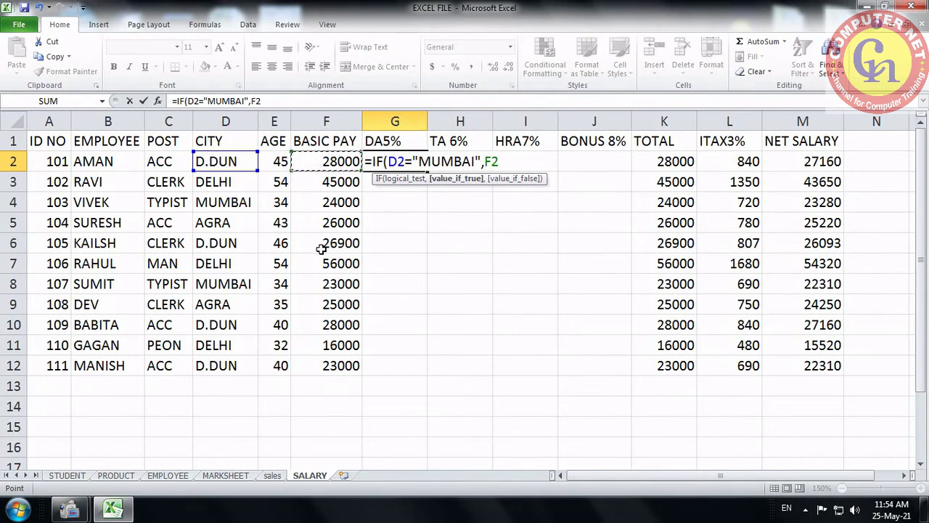
{"action": "type", "text": "*5"}
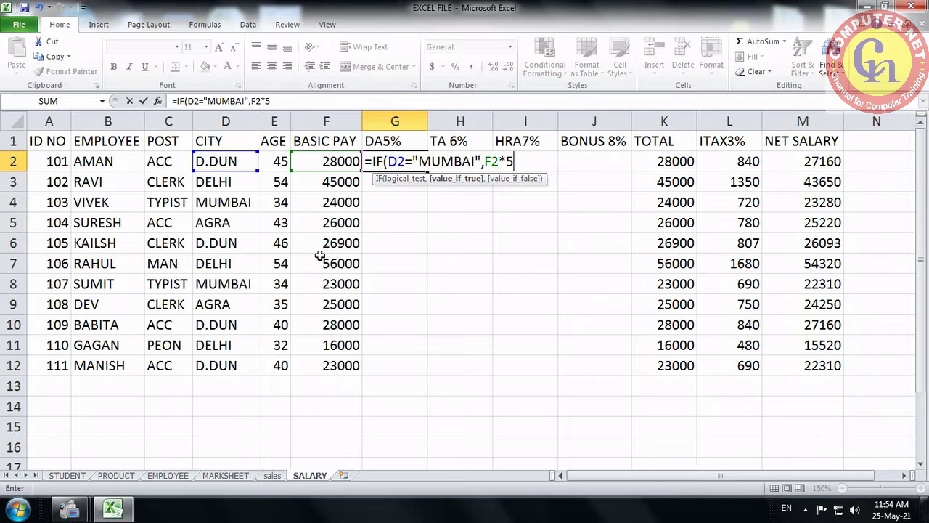
{"action": "type", "text": "%,"}
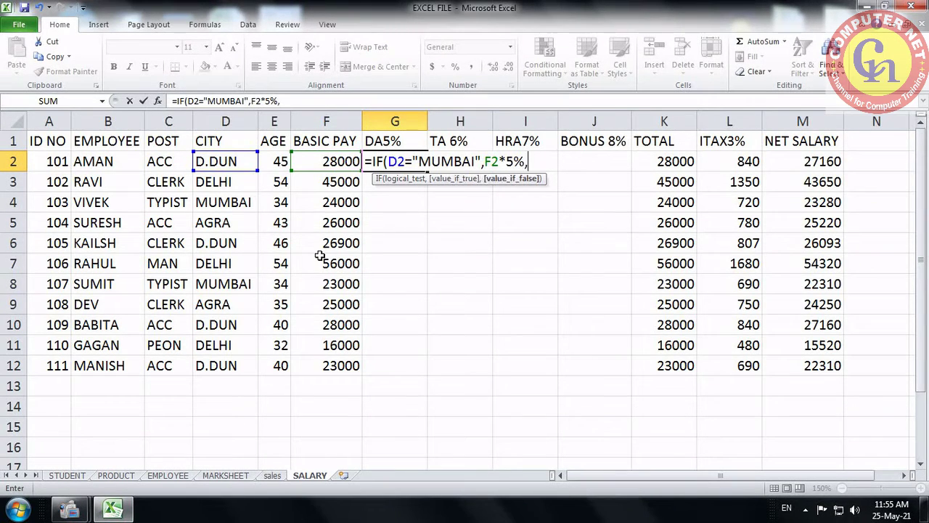
{"action": "type", "text": "0)"}
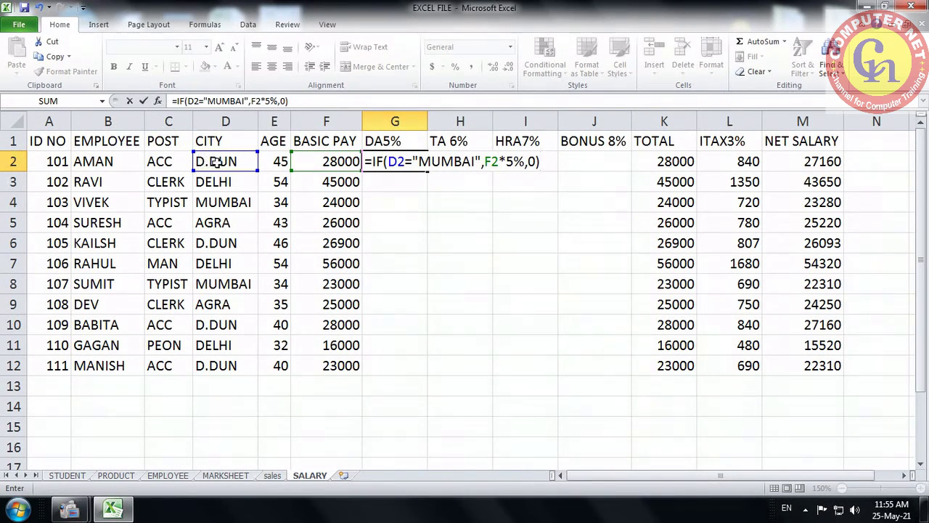
{"action": "key", "text": "Return"}
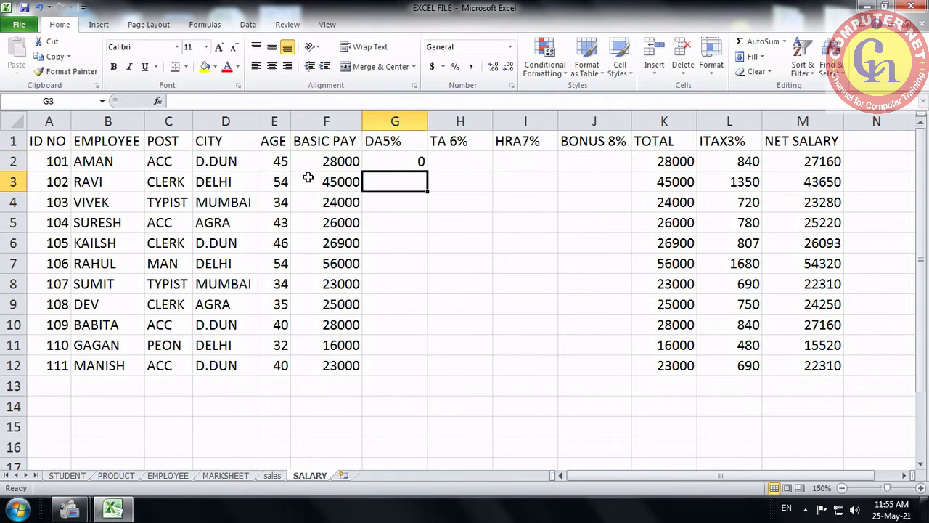
Fill the DA formula from G2 down to G12 and check the MUMBAI rows 4 and 8.
{"action": "left_click", "coordinate": [388, 167]}
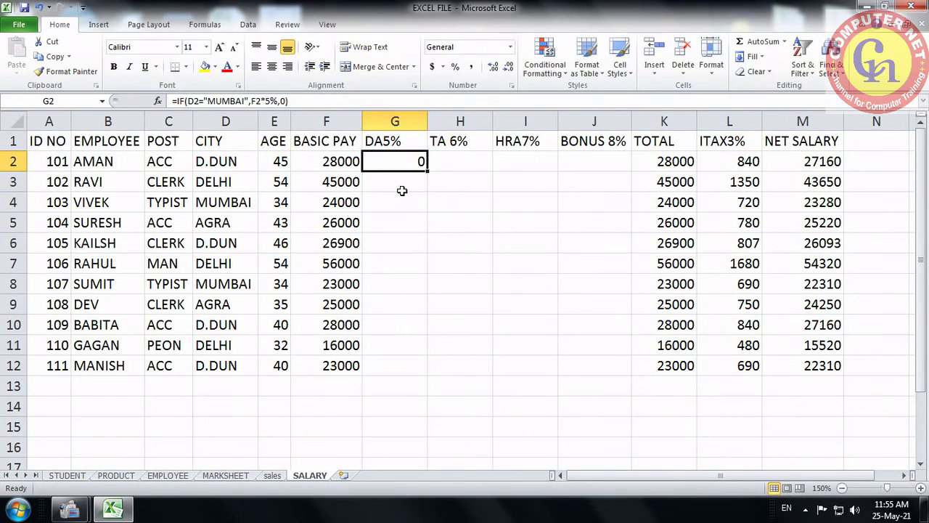
{"action": "left_click_drag", "start_coordinate": [428, 175], "coordinate": [421, 370]}
{"action": "left_click_drag", "start_coordinate": [236, 202], "coordinate": [388, 206]}
{"action": "left_click_drag", "start_coordinate": [236, 284], "coordinate": [388, 283]}
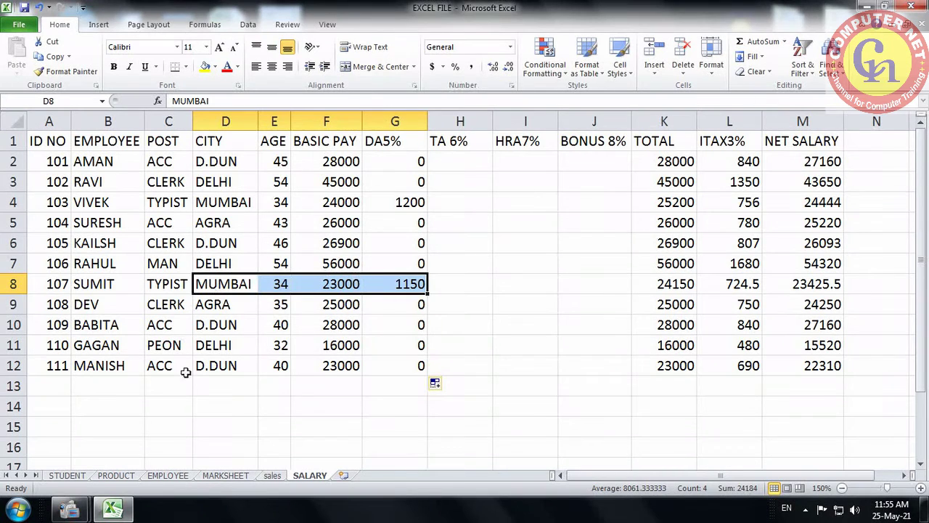
Change the city in cell D12 to MUMBAI and check the DA amount in that row.
{"action": "left_click", "coordinate": [212, 370]}
{"action": "type", "text": "MUMBAI"}
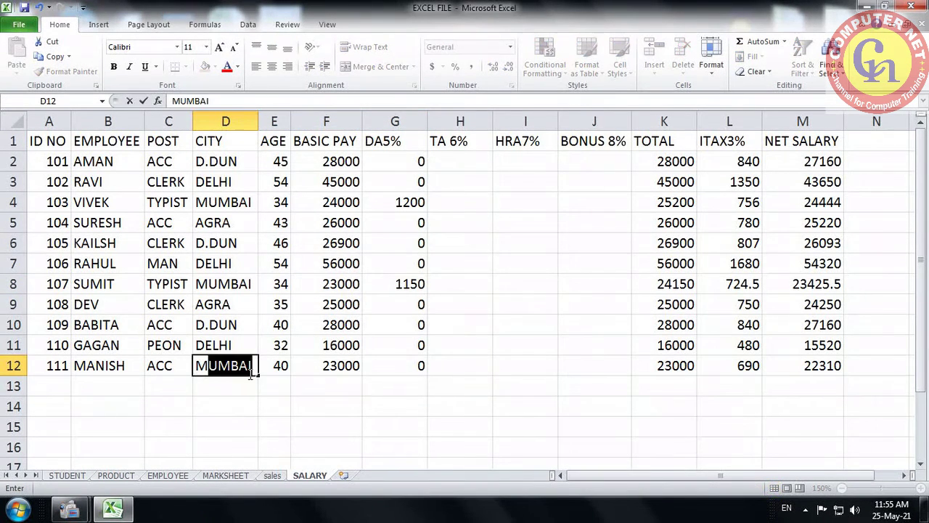
{"action": "left_click", "coordinate": [301, 385]}
{"action": "left_click_drag", "start_coordinate": [209, 365], "coordinate": [415, 365]}
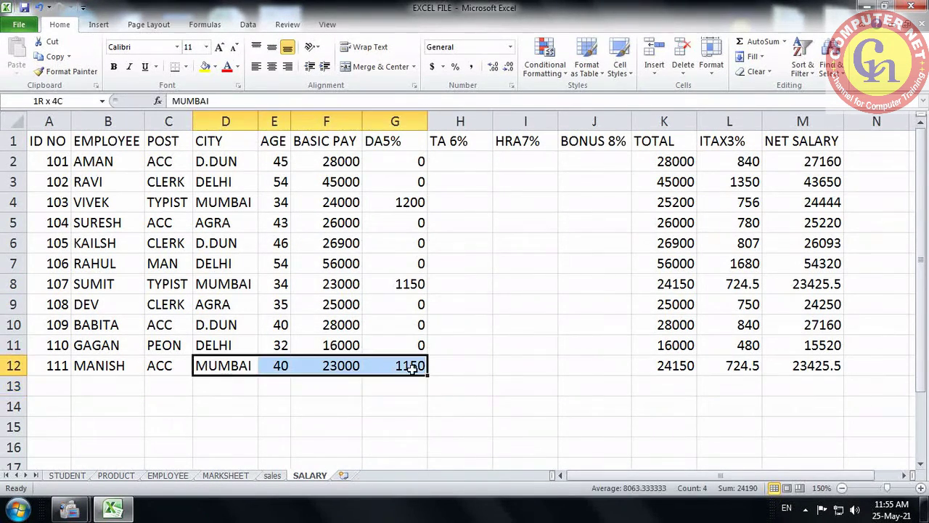
Change the city in cell D8 to D.DUN and in cell D7 to MUMBAI.
{"action": "left_click", "coordinate": [245, 287]}
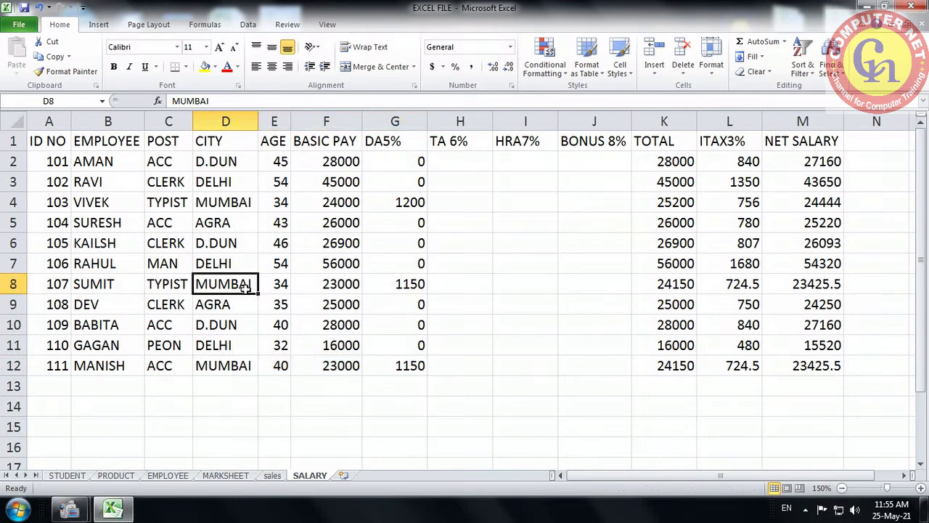
{"action": "type", "text": "D."}
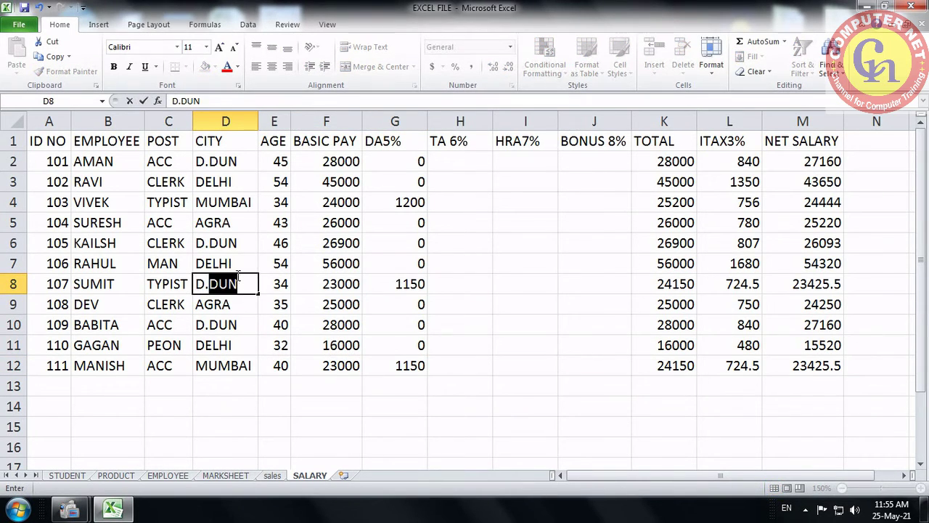
{"action": "left_click", "coordinate": [231, 263]}
{"action": "type", "text": "MUMBAI"}
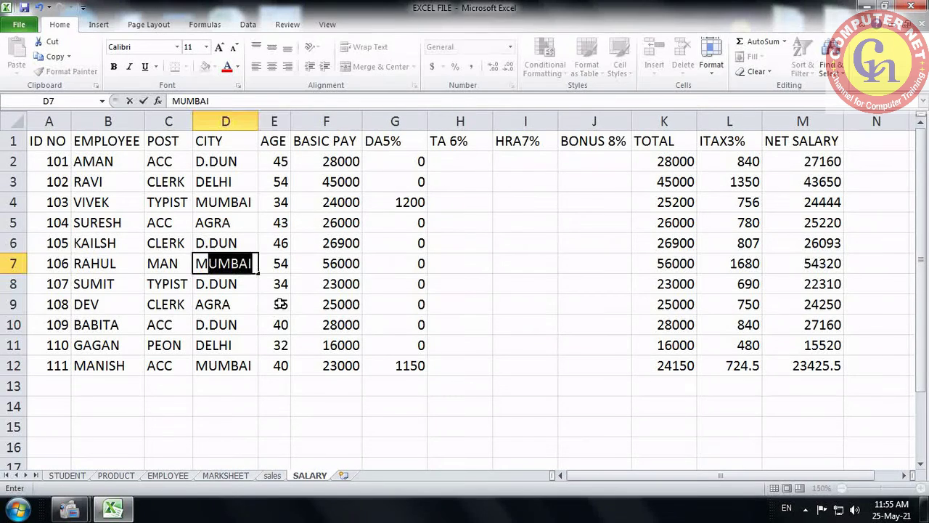
{"action": "left_click", "coordinate": [280, 304]}
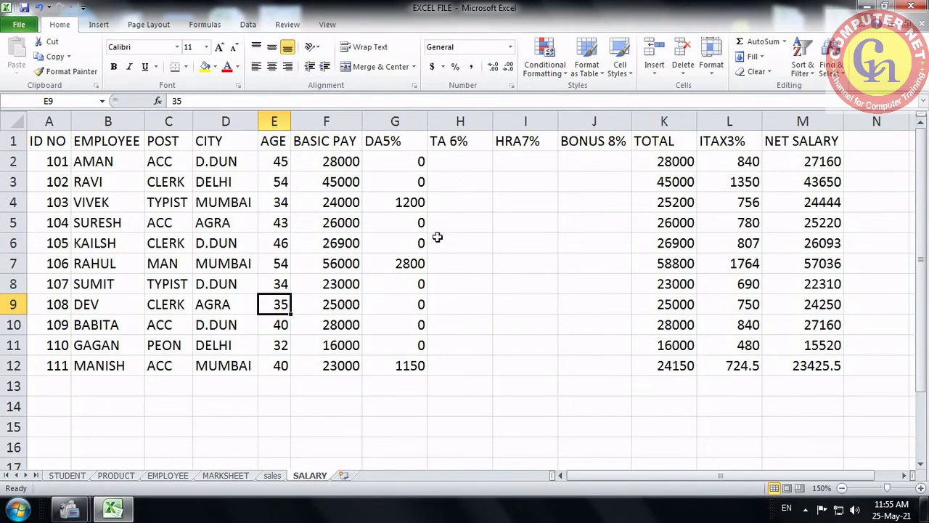
Enter =IF(C2="TYPIST",F2*6%,0) in cell H2 of the TA 6% column.
{"action": "left_click", "coordinate": [462, 157]}
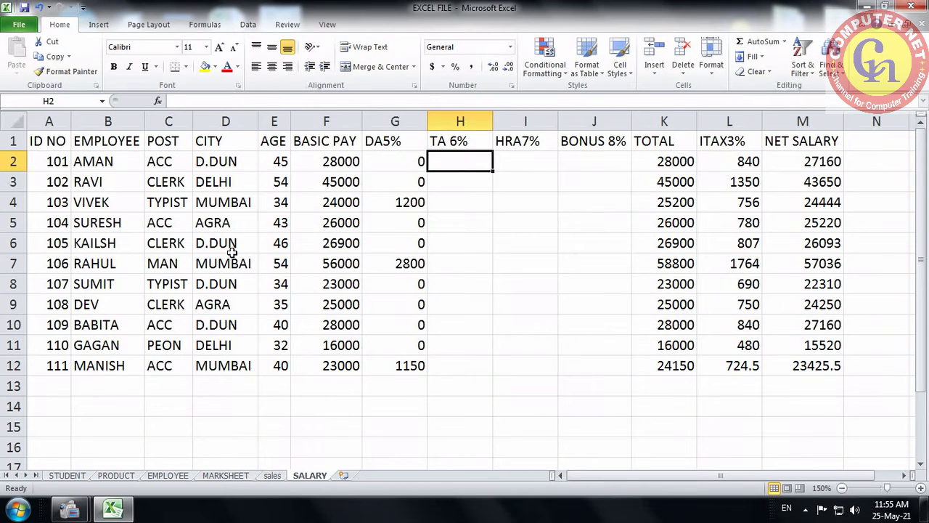
{"action": "type", "text": "=IF"}
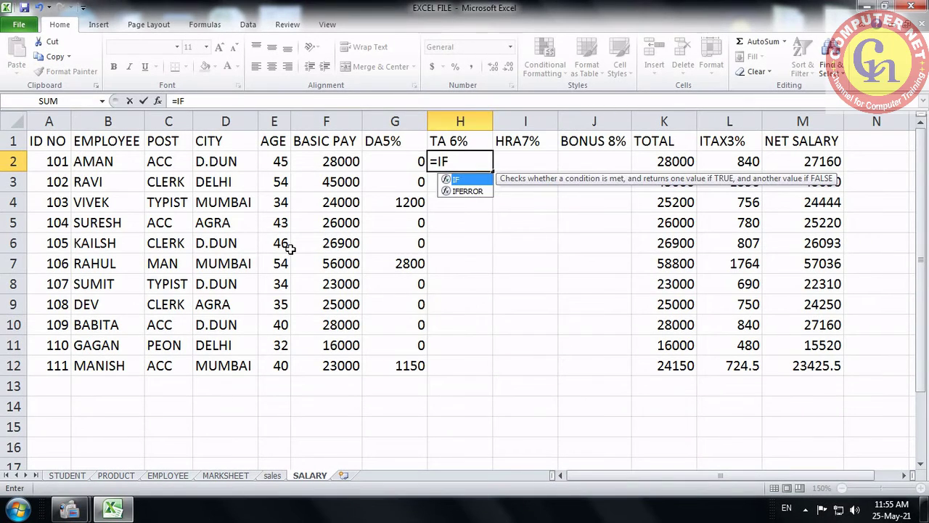
{"action": "type", "text": "("}
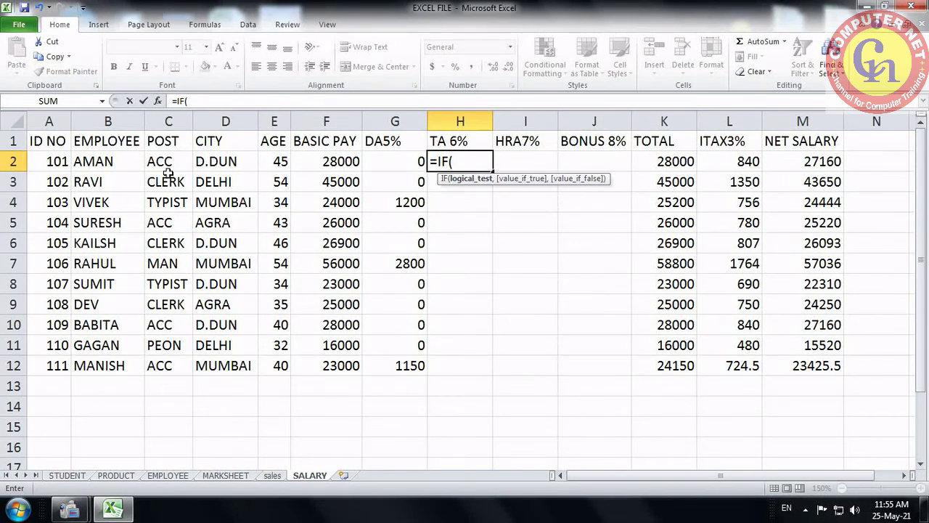
{"action": "left_click", "coordinate": [167, 163]}
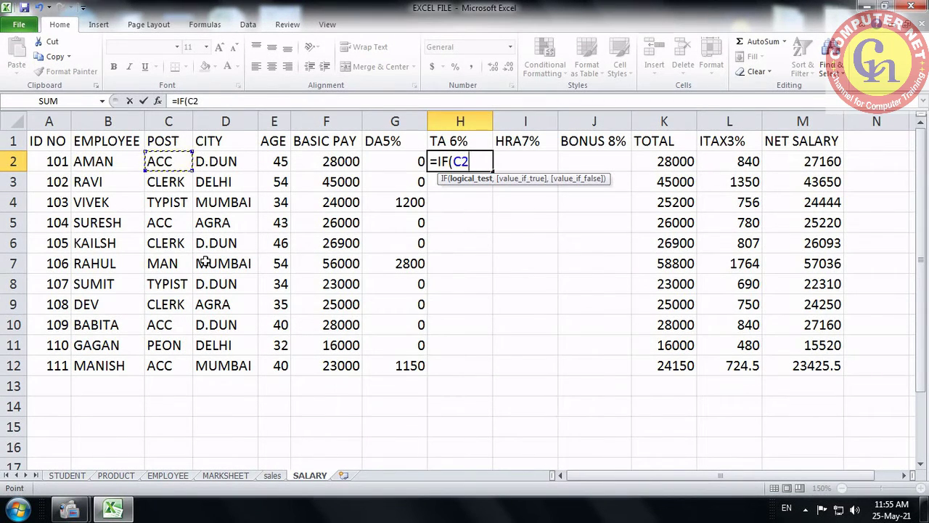
{"action": "type", "text": "=\"TYPIST"}
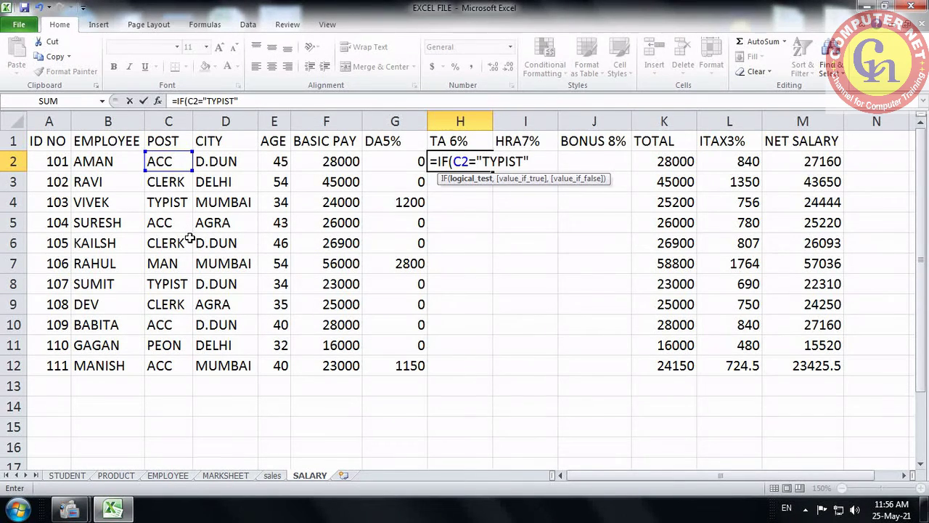
{"action": "type", "text": ","}
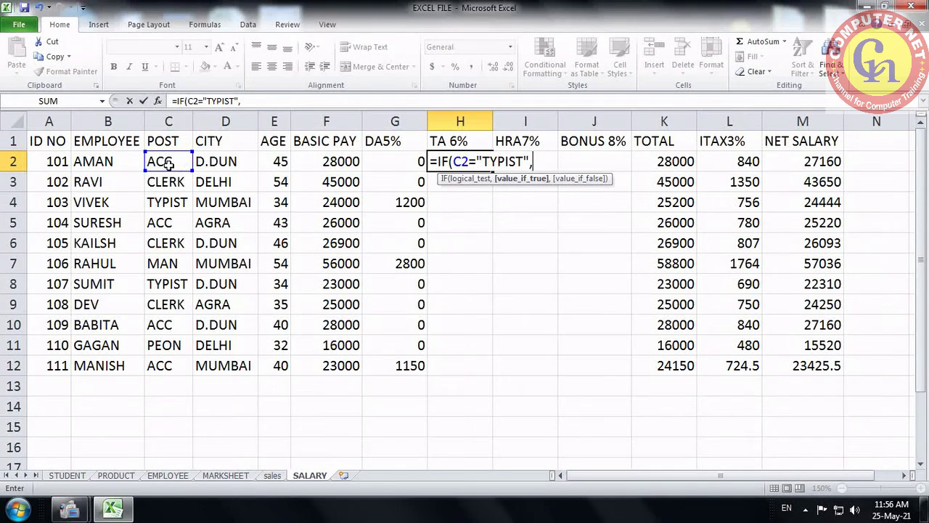
{"action": "left_click", "coordinate": [323, 166]}
{"action": "type", "text": "*"}
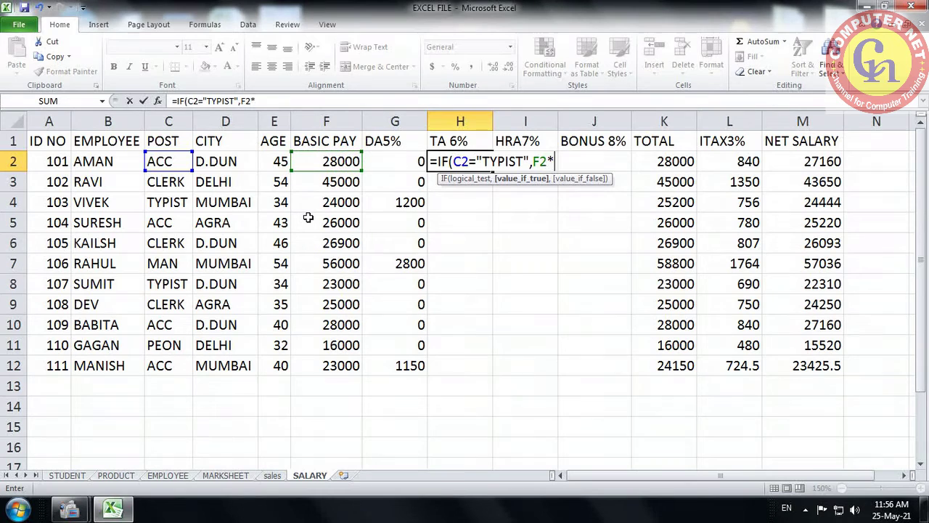
{"action": "type", "text": "6%,0"}
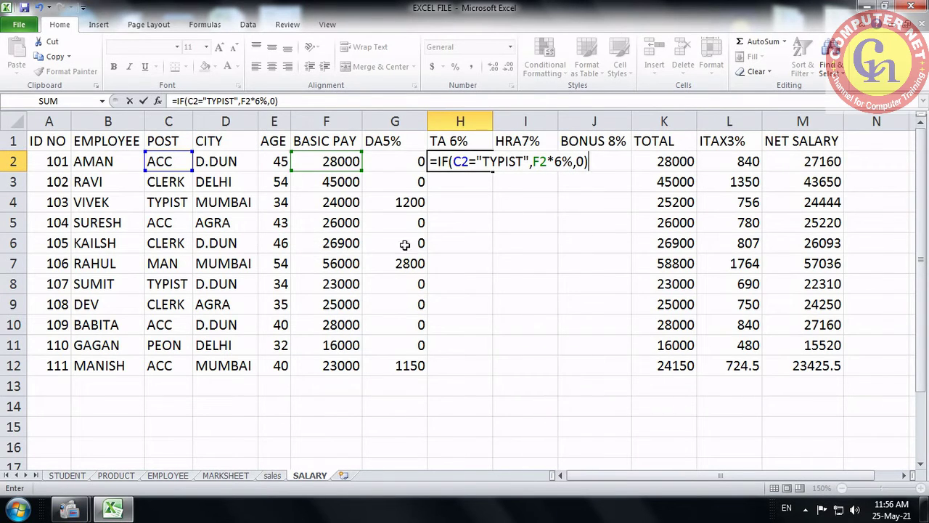
{"action": "key", "text": "Return"}
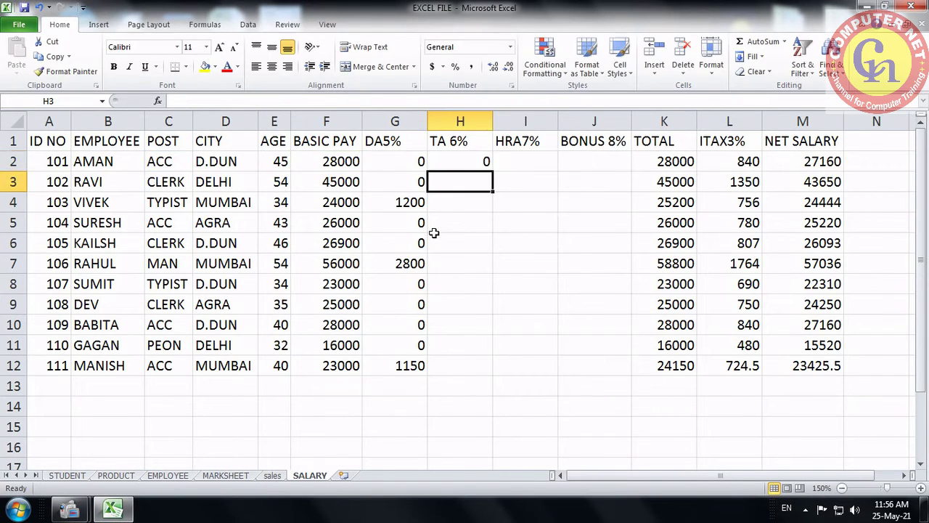
Fill the TA formula from H2 down to H12 and check the TYPIST rows 4 and 8.
{"action": "left_click", "coordinate": [154, 161]}
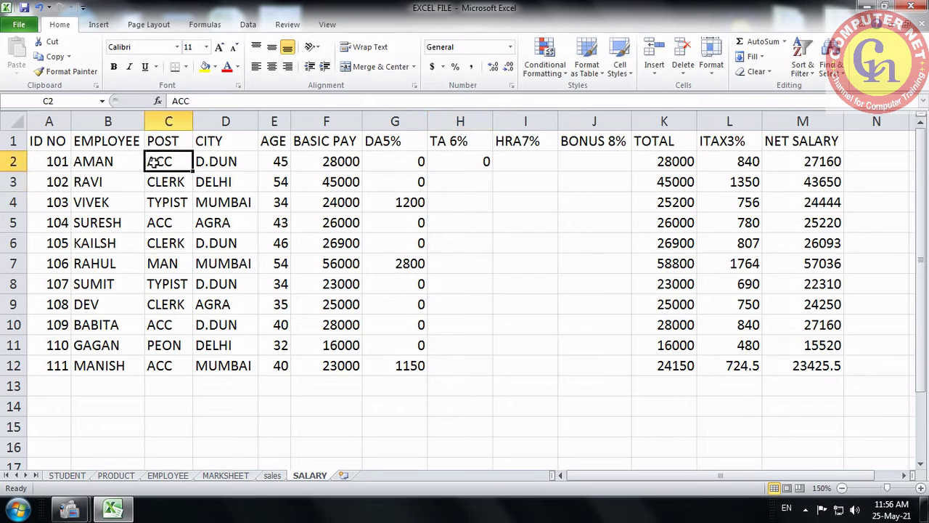
{"action": "left_click", "coordinate": [461, 164]}
{"action": "left_click_drag", "start_coordinate": [493, 169], "coordinate": [506, 375]}
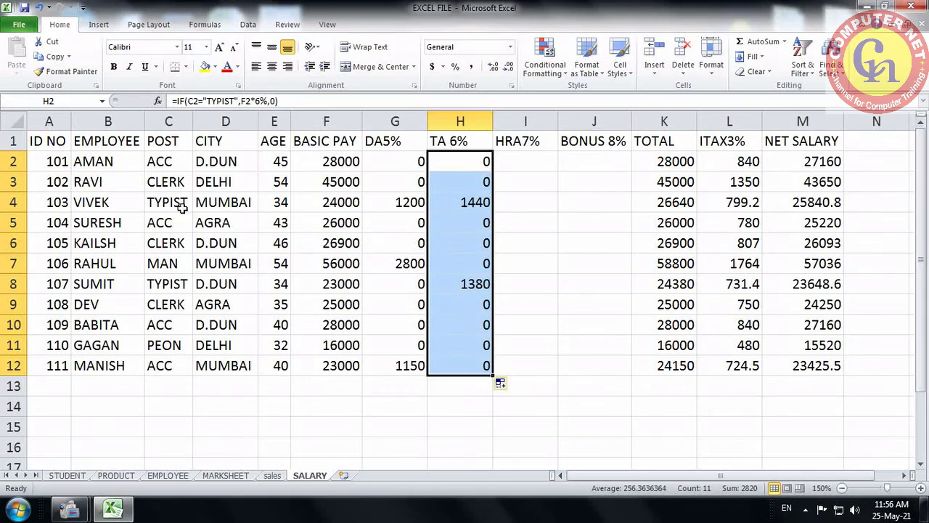
{"action": "left_click_drag", "start_coordinate": [180, 207], "coordinate": [454, 203]}
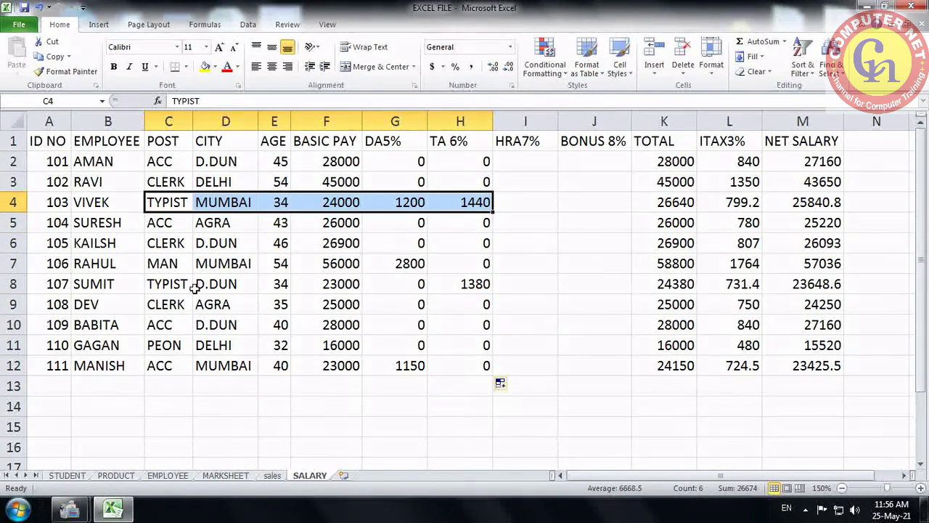
{"action": "left_click", "coordinate": [175, 283]}
{"action": "left_click_drag", "start_coordinate": [177, 283], "coordinate": [453, 278]}
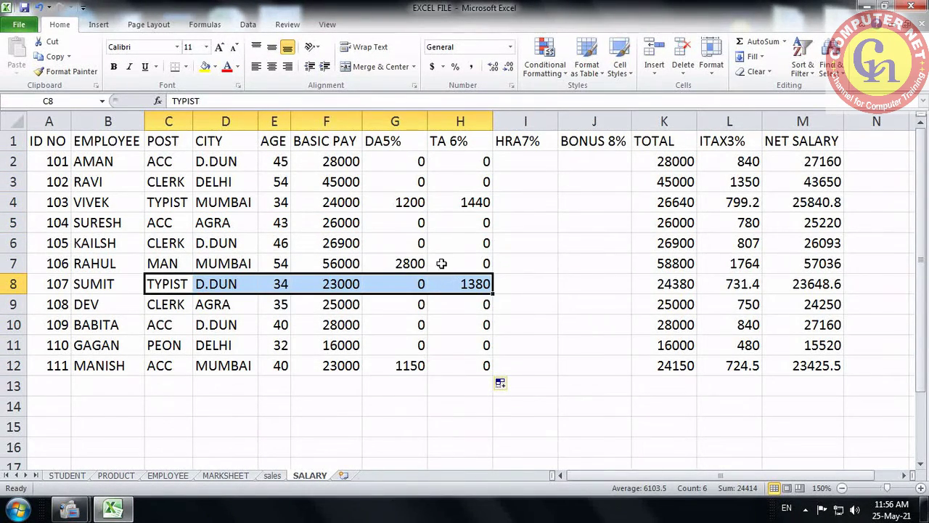
Change the post in cell C12 to TYPIST and check the TA amount in that row.
{"action": "left_click", "coordinate": [169, 365]}
{"action": "type", "text": "TYPIST"}
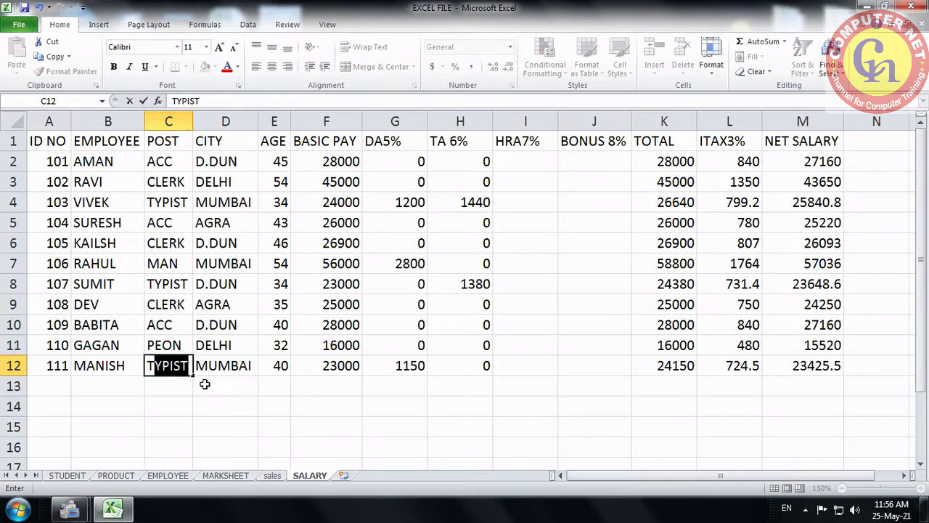
{"action": "left_click", "coordinate": [201, 386]}
{"action": "left_click_drag", "start_coordinate": [149, 363], "coordinate": [450, 364]}
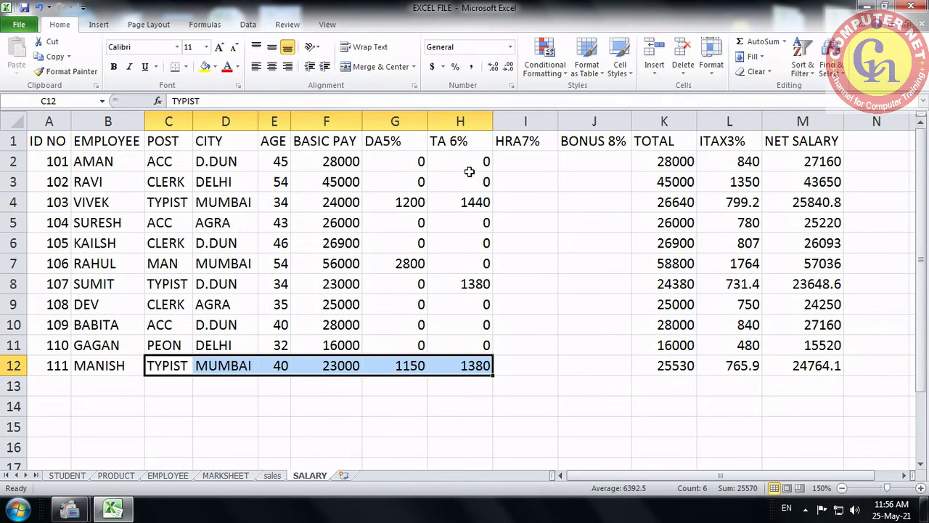
Narrow column H to fit its heading and enter =IF(E2>=45,F2*7%,0) in cell I2 of the HRA7% column.
{"action": "left_click", "coordinate": [521, 161]}
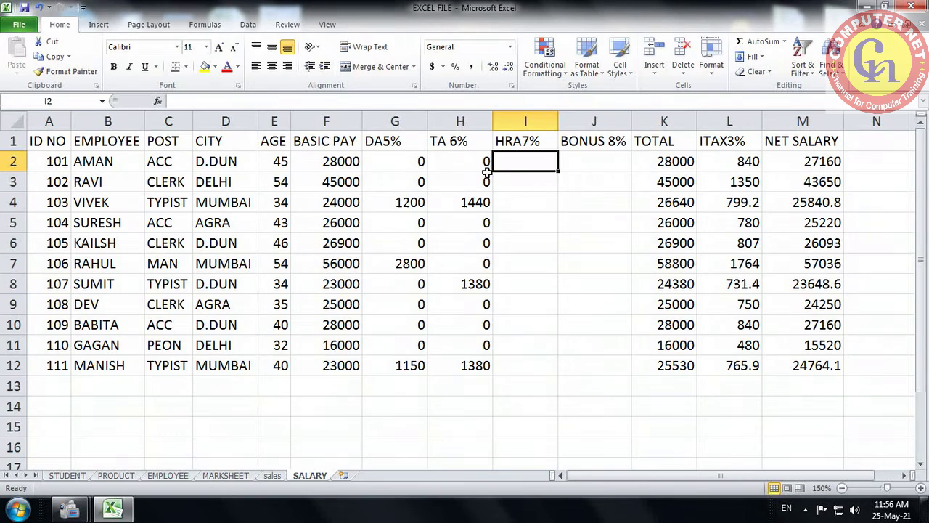
{"action": "left_click_drag", "start_coordinate": [493, 121], "coordinate": [472, 121]}
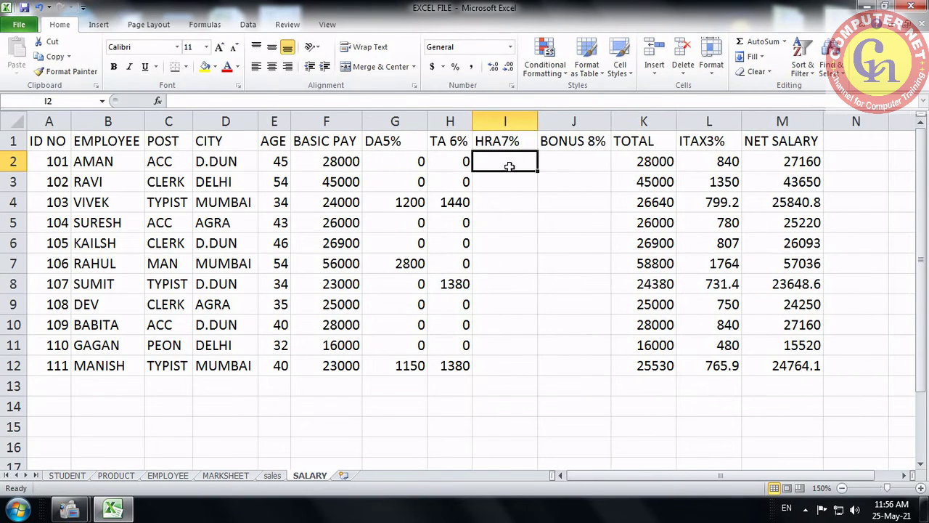
{"action": "type", "text": "="}
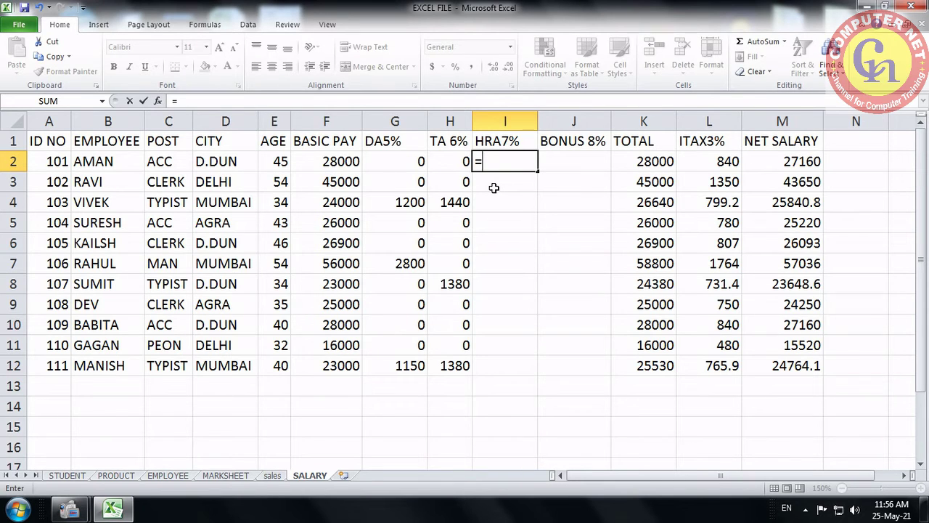
{"action": "type", "text": "IF("}
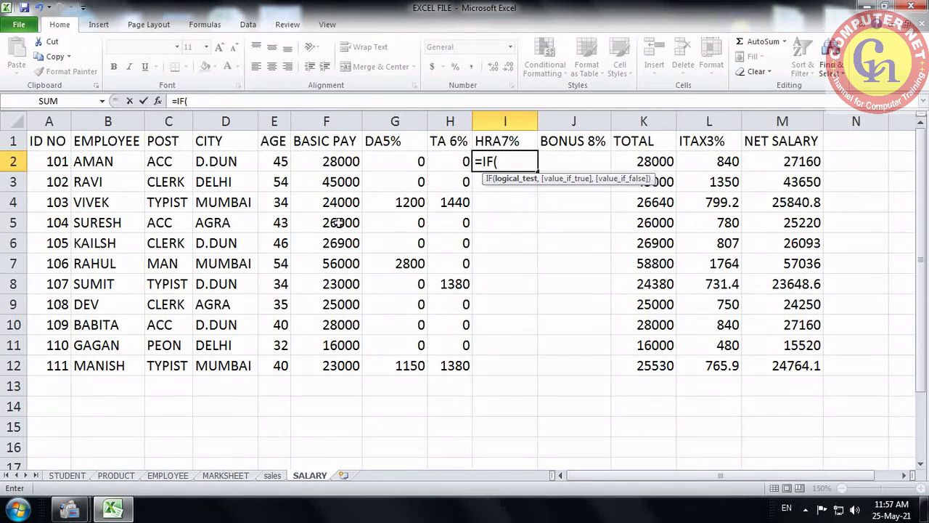
{"action": "left_click", "coordinate": [283, 162]}
{"action": "type", "text": ">=45"}
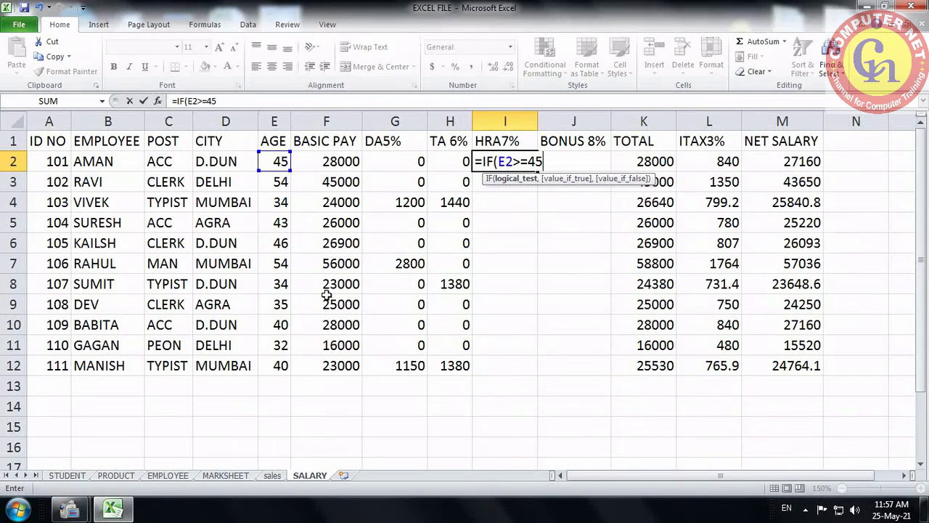
{"action": "type", "text": ","}
{"action": "left_click", "coordinate": [338, 163]}
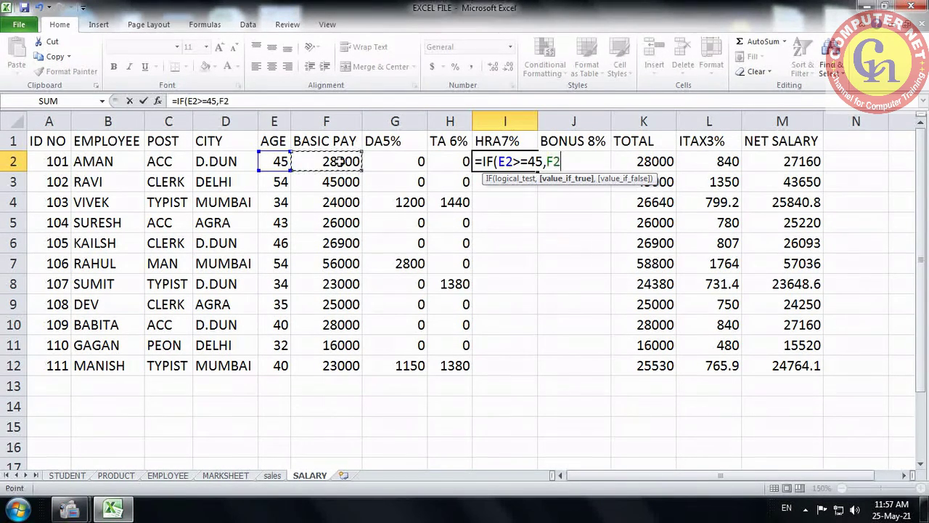
{"action": "type", "text": "*7%"}
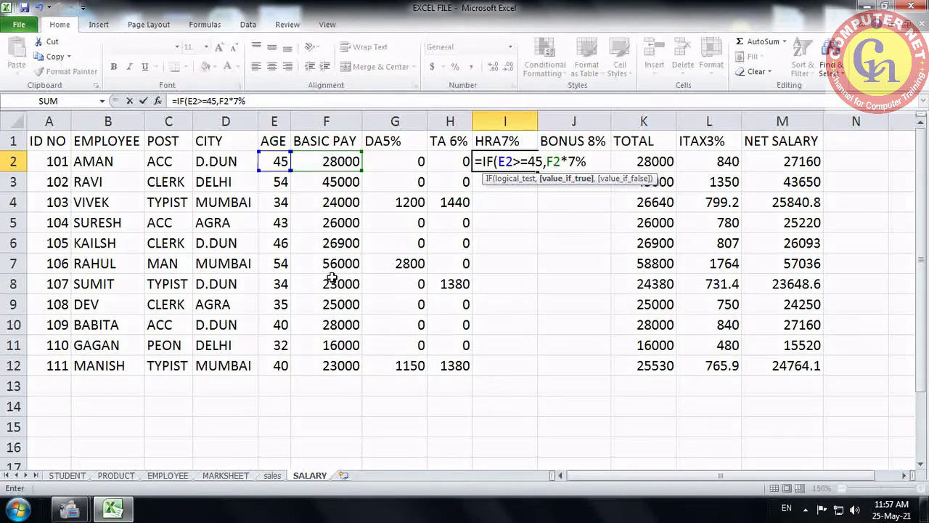
{"action": "type", "text": ",0"}
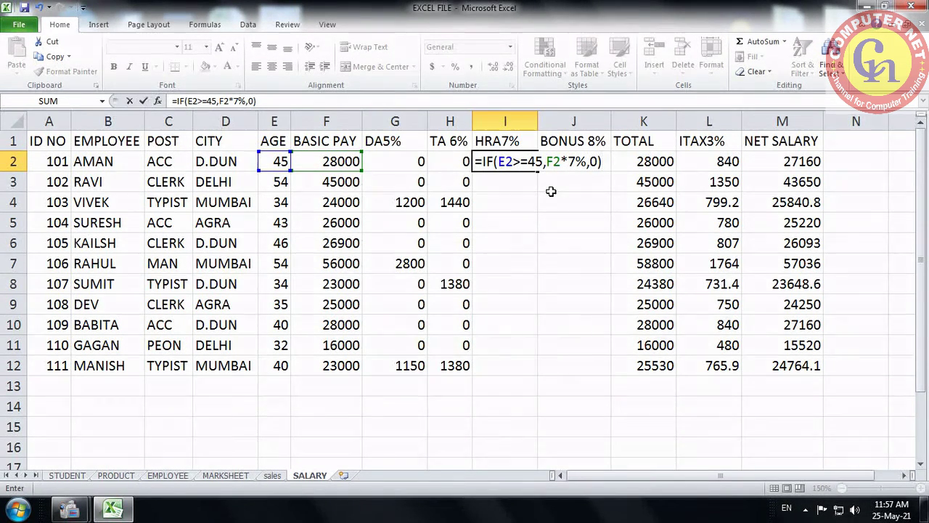
{"action": "key", "text": "Return"}
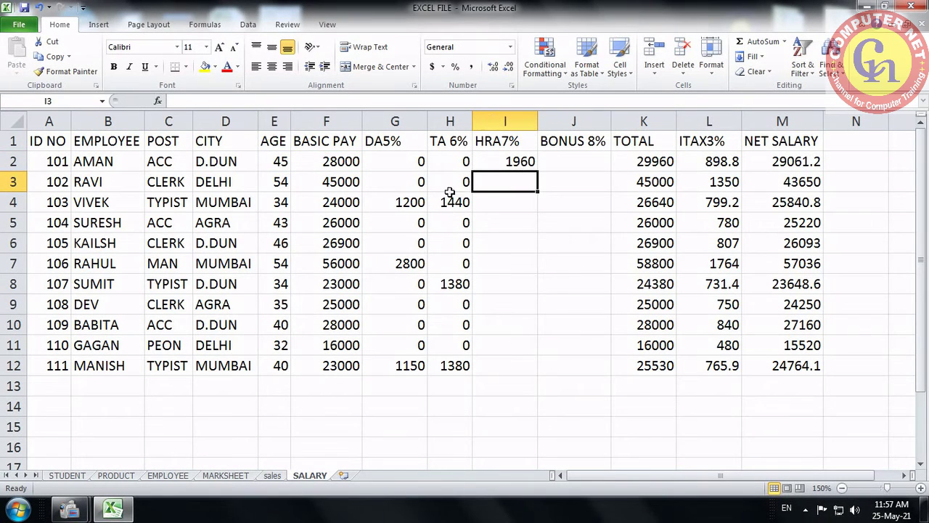
Change the age in cell E2 to 44 to test the HRA condition.
{"action": "left_click", "coordinate": [283, 163]}
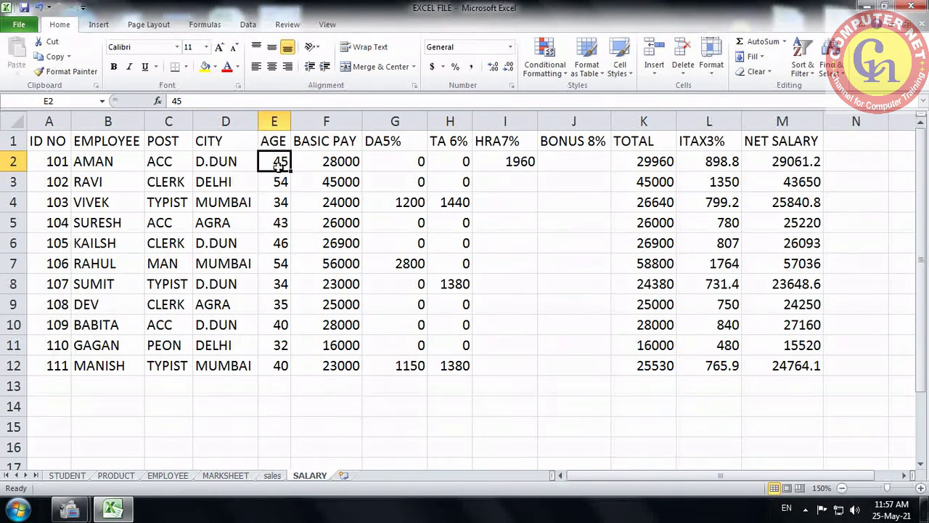
{"action": "type", "text": "44"}
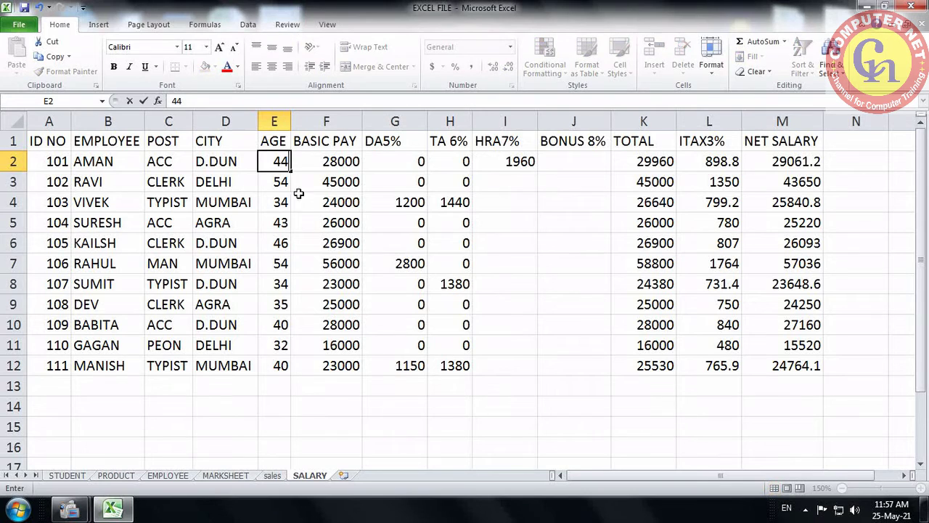
{"action": "left_click", "coordinate": [330, 198]}
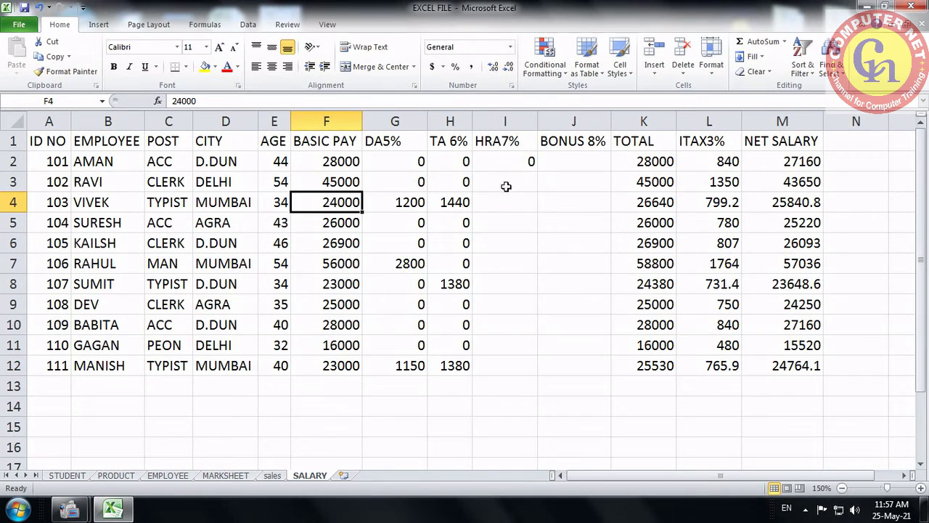
Fill the HRA formula from I2 down to I12 and check rows 3, 6 and 7, where the age is at least 45.
{"action": "left_click", "coordinate": [508, 164]}
{"action": "left_click_drag", "start_coordinate": [537, 172], "coordinate": [518, 363]}
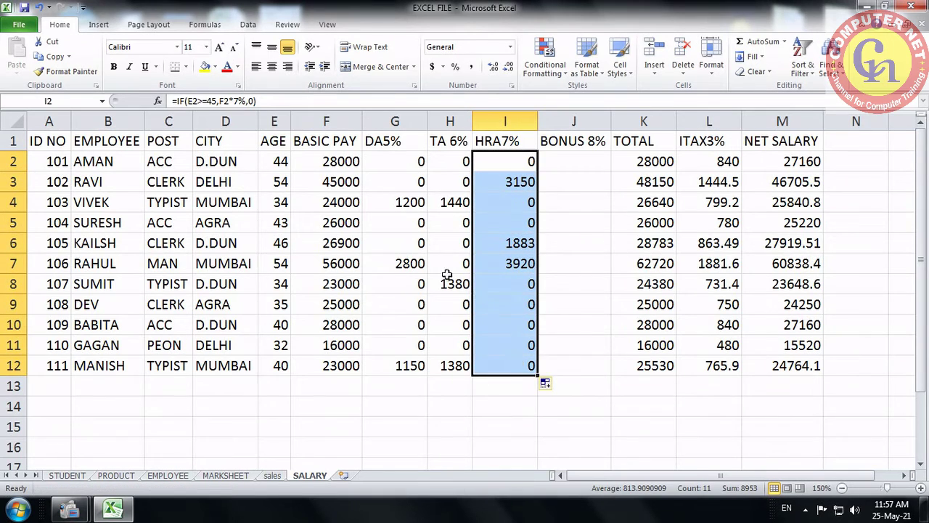
{"action": "left_click", "coordinate": [281, 182]}
{"action": "left_click_drag", "start_coordinate": [281, 182], "coordinate": [515, 184]}
{"action": "left_click_drag", "start_coordinate": [285, 247], "coordinate": [498, 242]}
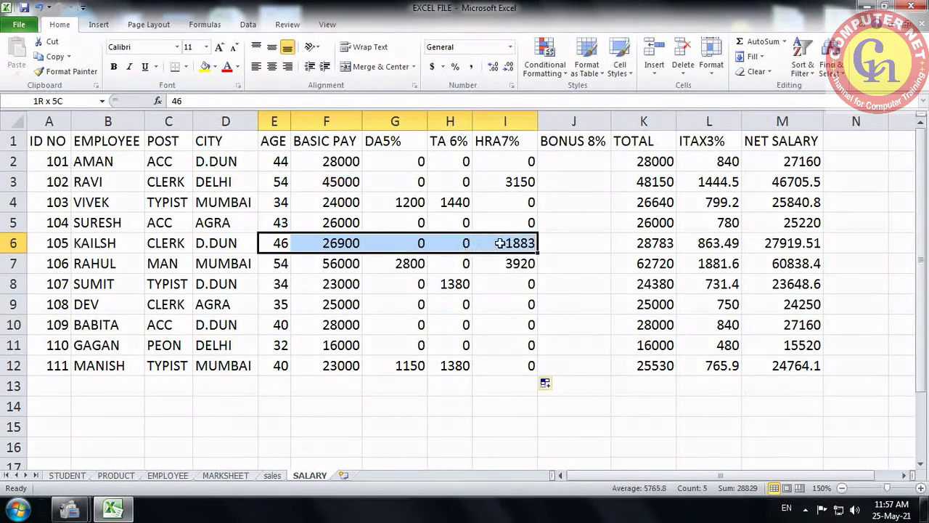
{"action": "left_click_drag", "start_coordinate": [282, 264], "coordinate": [511, 263]}
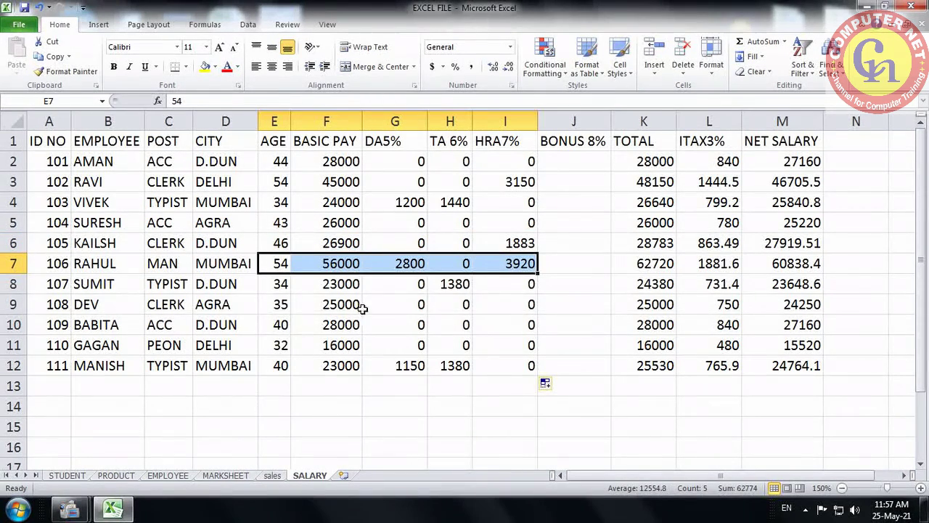
{"action": "left_click", "coordinate": [282, 324]}
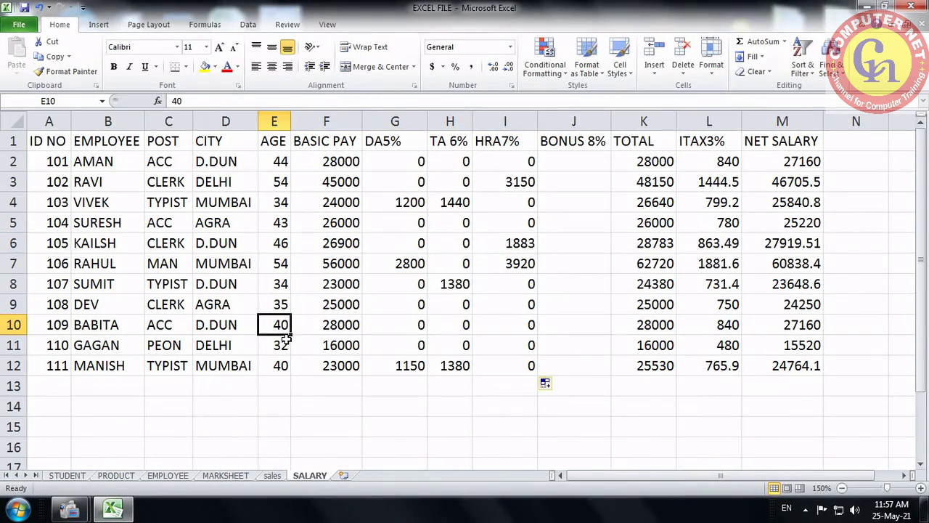
Change the age in cell E10 to 47 and check the HRA amount in that row and the formula in I2.
{"action": "type", "text": "47"}
{"action": "left_click", "coordinate": [314, 342]}
{"action": "left_click", "coordinate": [288, 319]}
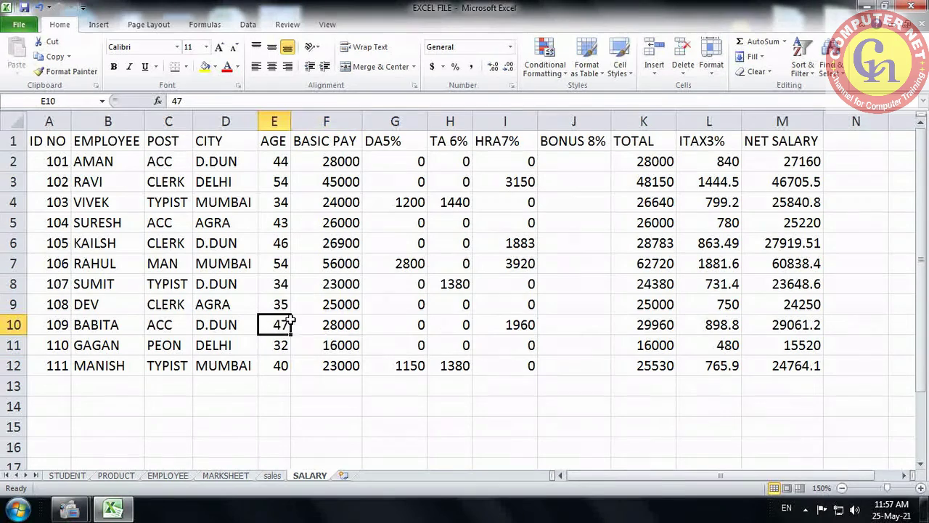
{"action": "left_click_drag", "start_coordinate": [288, 319], "coordinate": [492, 320]}
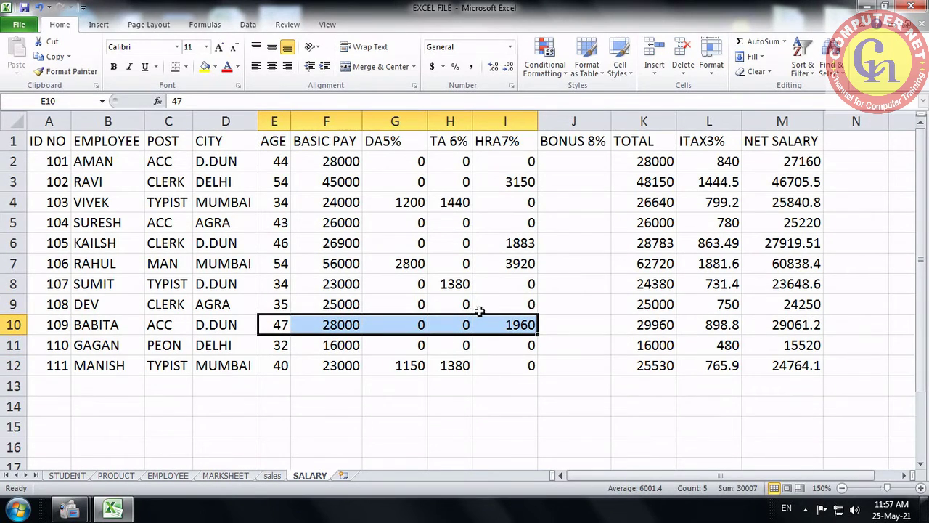
{"action": "left_click", "coordinate": [509, 164]}
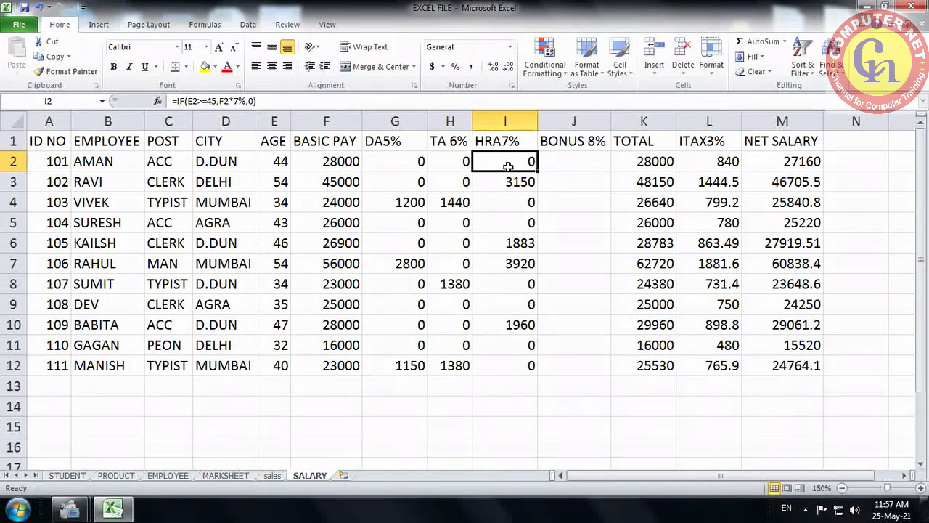
Enter =IF(E2<40,F2*8%,0) in cell J2 of the BONUS 8% column.
{"action": "left_click", "coordinate": [583, 161]}
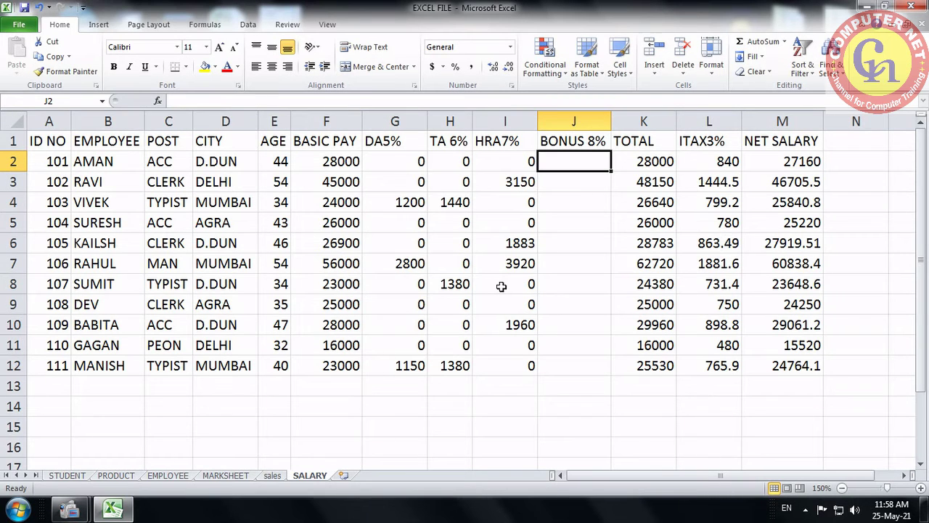
{"action": "type", "text": "=I"}
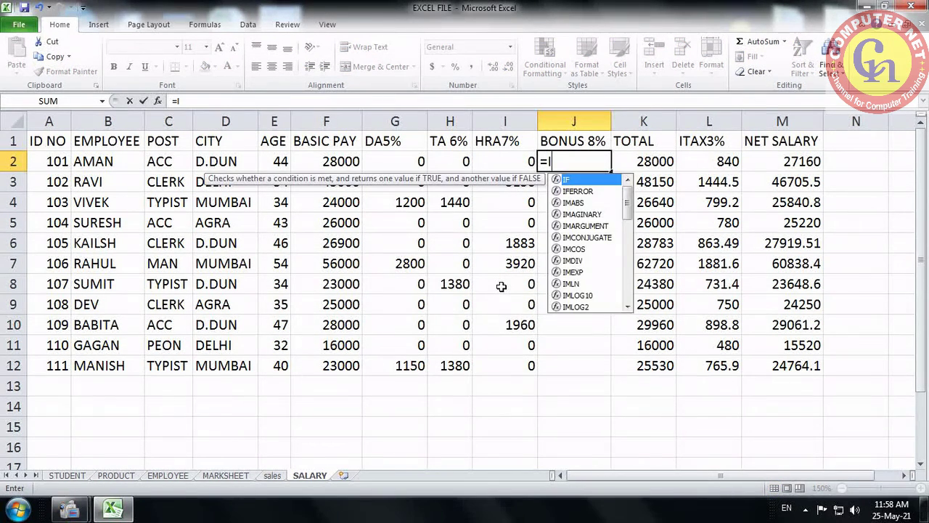
{"action": "type", "text": "F("}
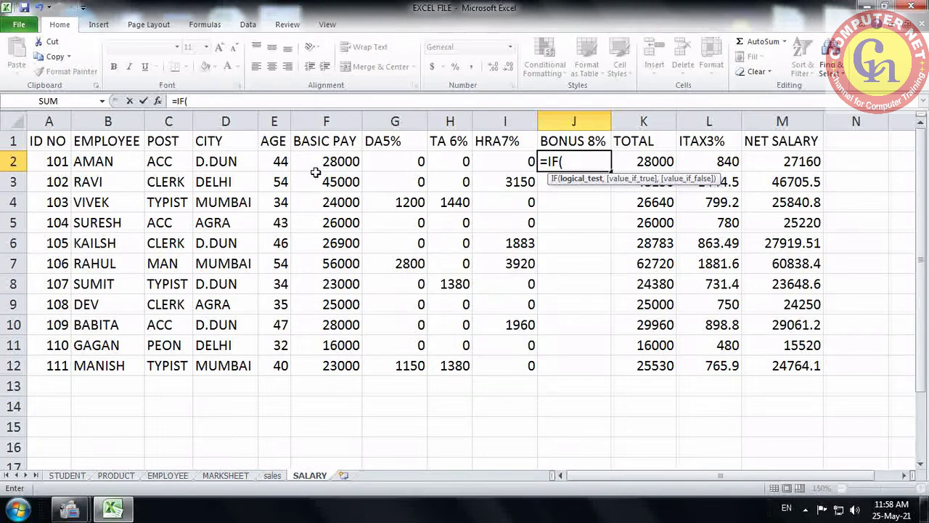
{"action": "left_click", "coordinate": [273, 158]}
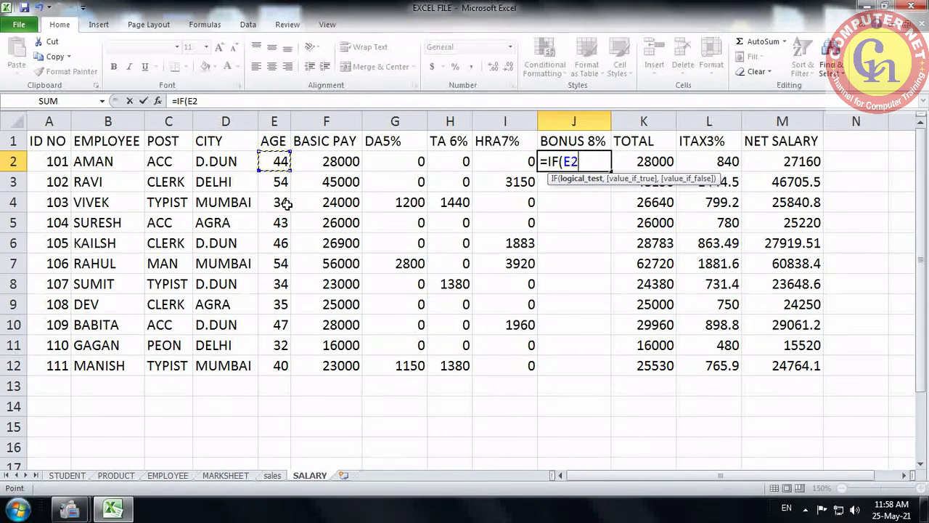
{"action": "type", "text": "<40"}
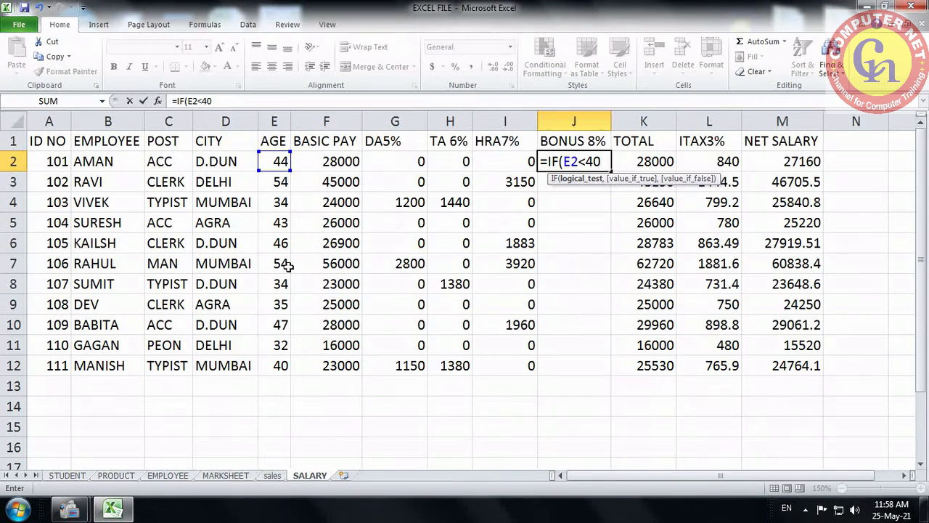
{"action": "type", "text": ","}
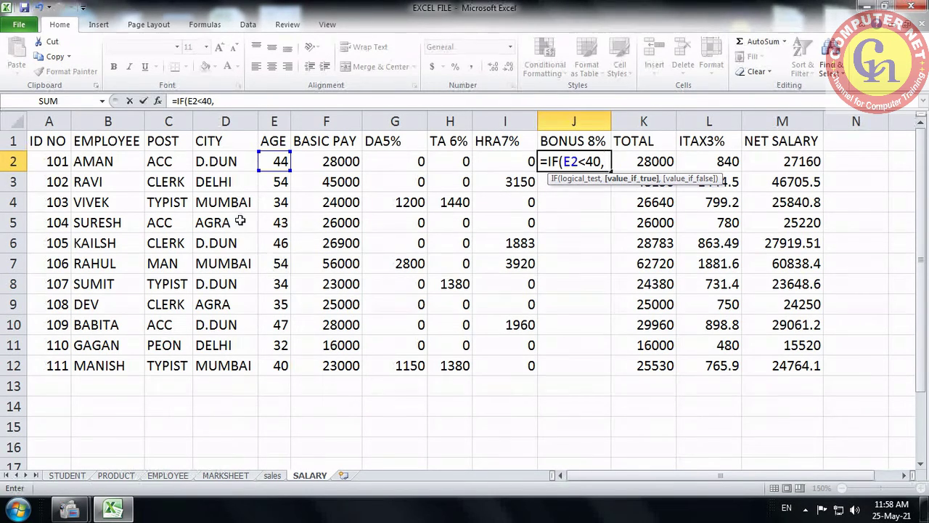
{"action": "left_click", "coordinate": [333, 163]}
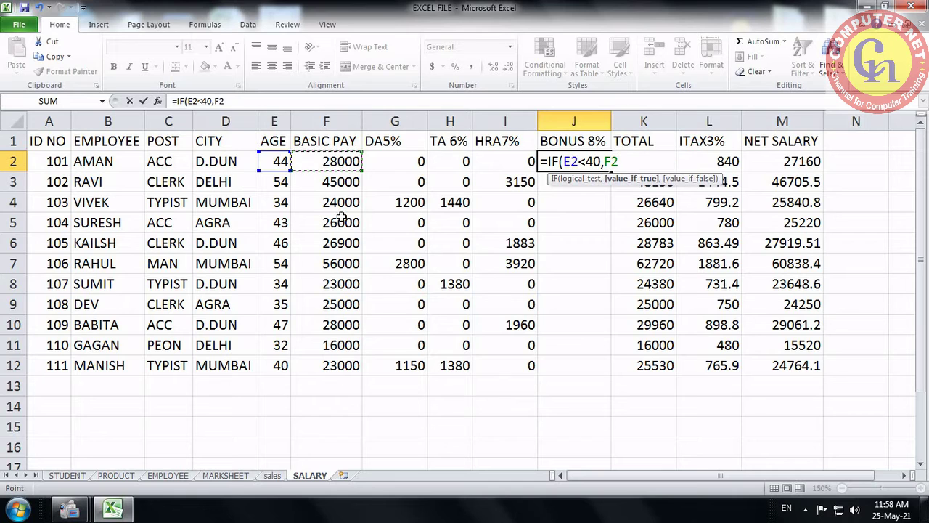
{"action": "type", "text": "*8%,0"}
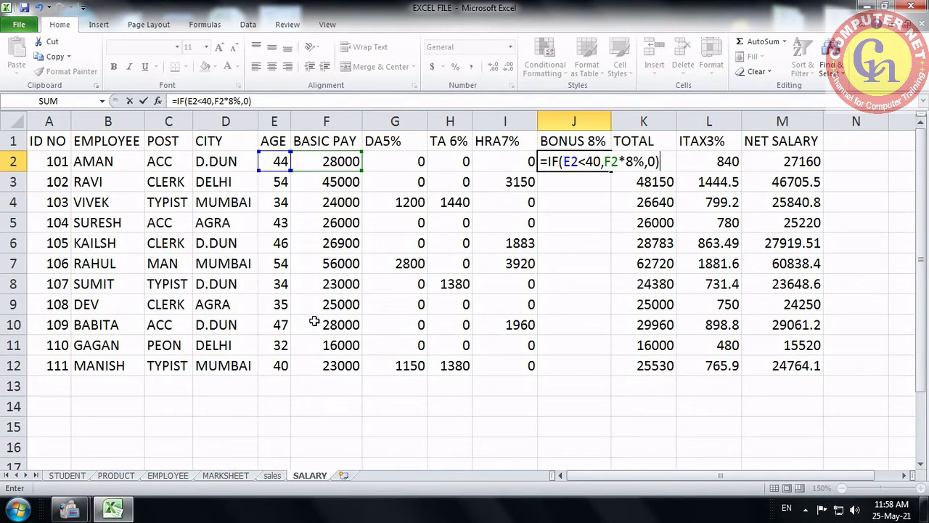
{"action": "key", "text": "Return"}
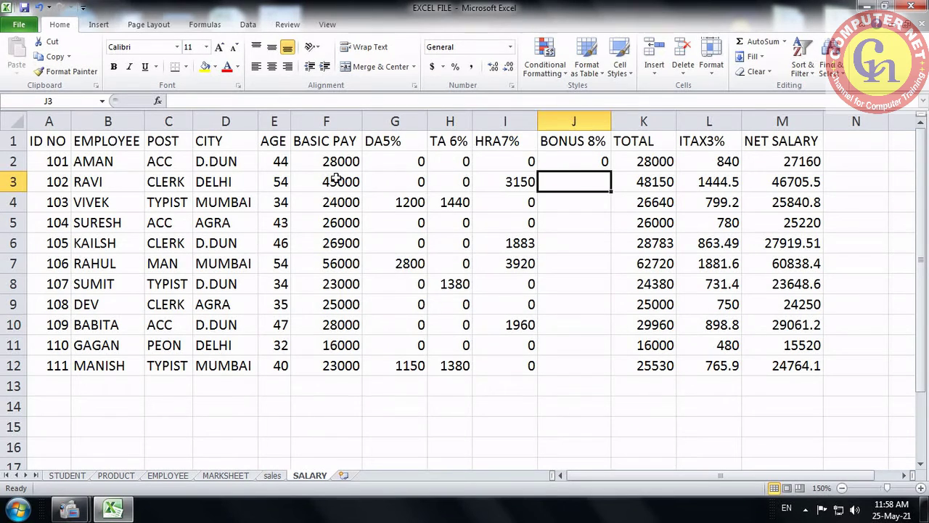
Fill the bonus formula from J2 down to J12 and check rows 4, 8, 9 and 11, where the age is below 40.
{"action": "left_click", "coordinate": [564, 162]}
{"action": "left_click_drag", "start_coordinate": [612, 171], "coordinate": [614, 374]}
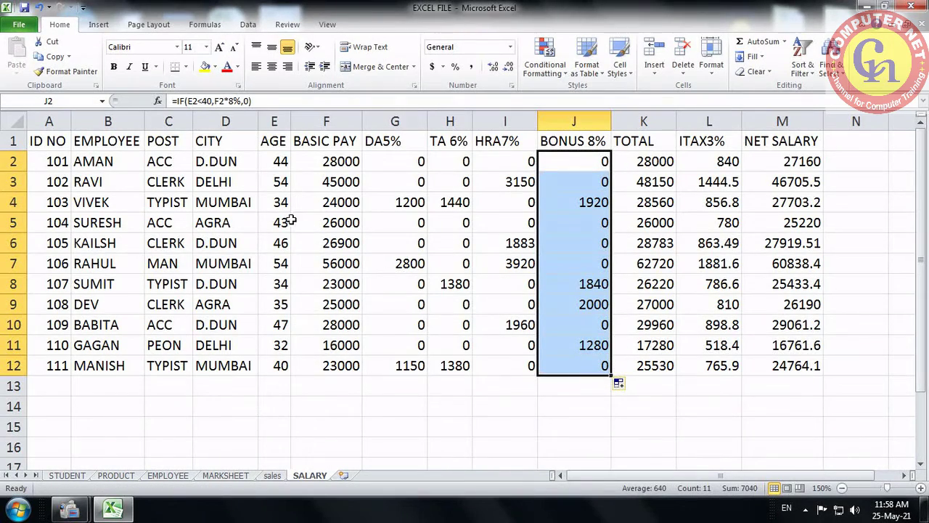
{"action": "left_click_drag", "start_coordinate": [282, 203], "coordinate": [574, 206]}
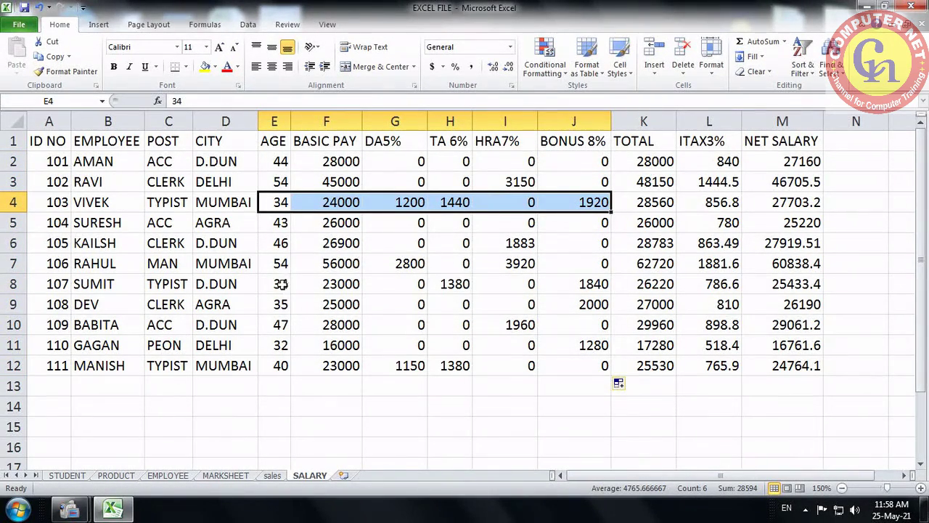
{"action": "left_click_drag", "start_coordinate": [281, 284], "coordinate": [563, 291]}
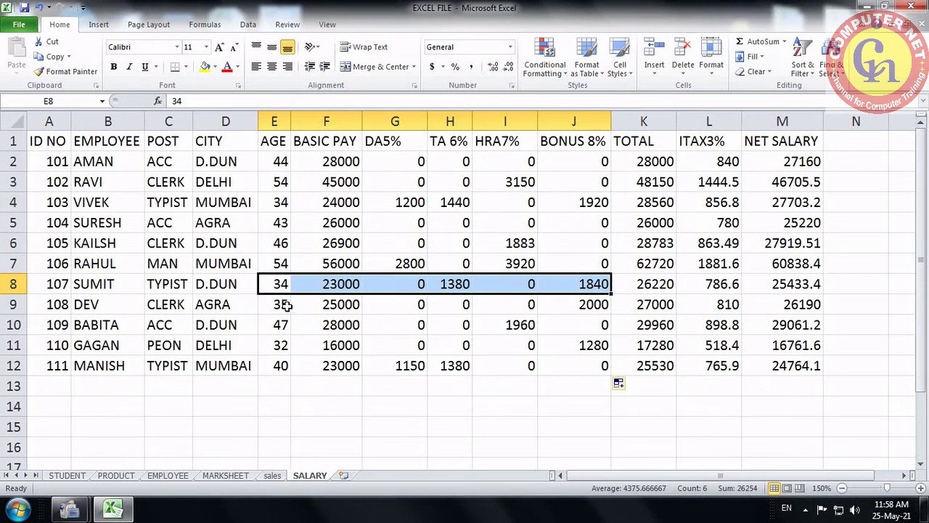
{"action": "left_click_drag", "start_coordinate": [287, 305], "coordinate": [561, 305]}
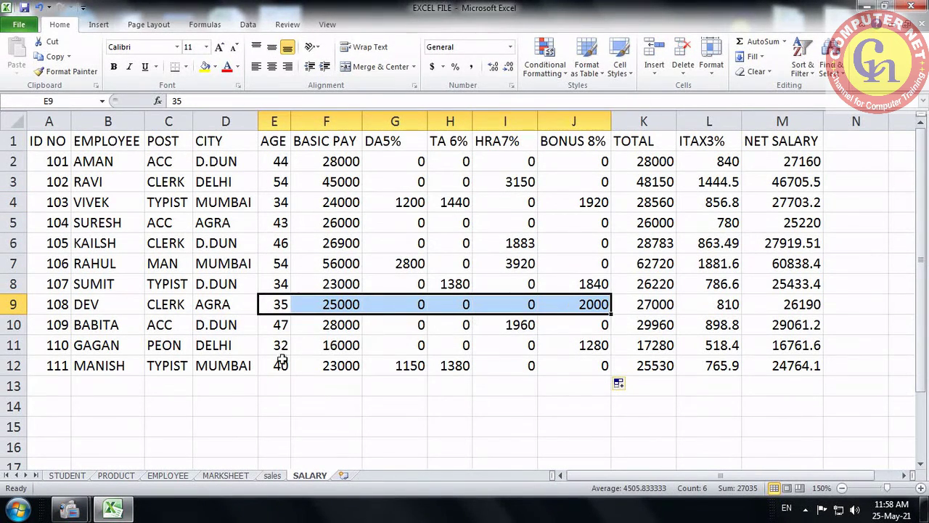
{"action": "left_click_drag", "start_coordinate": [279, 346], "coordinate": [554, 344]}
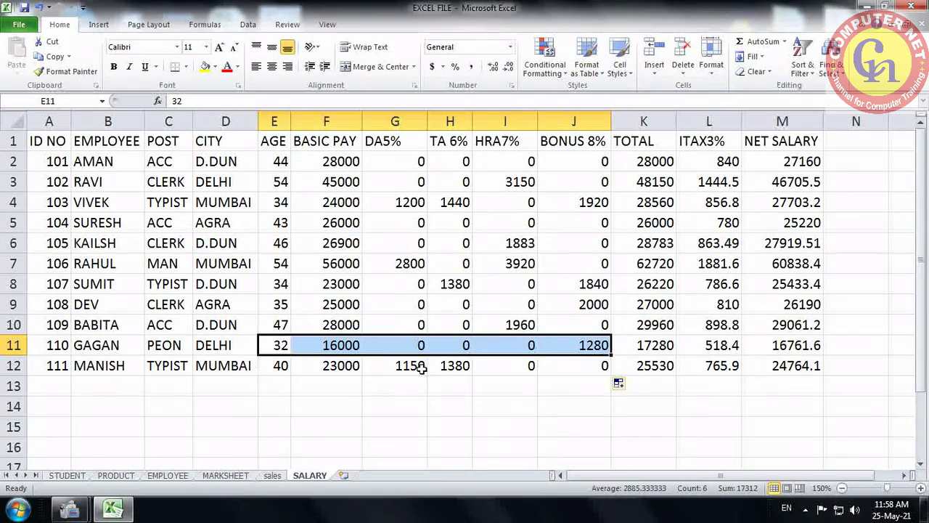
Review the row 2 formulas for bonus, HRA, TA and DA, and how the total in K2 adds them to the basic pay.
{"action": "left_click", "coordinate": [588, 162]}
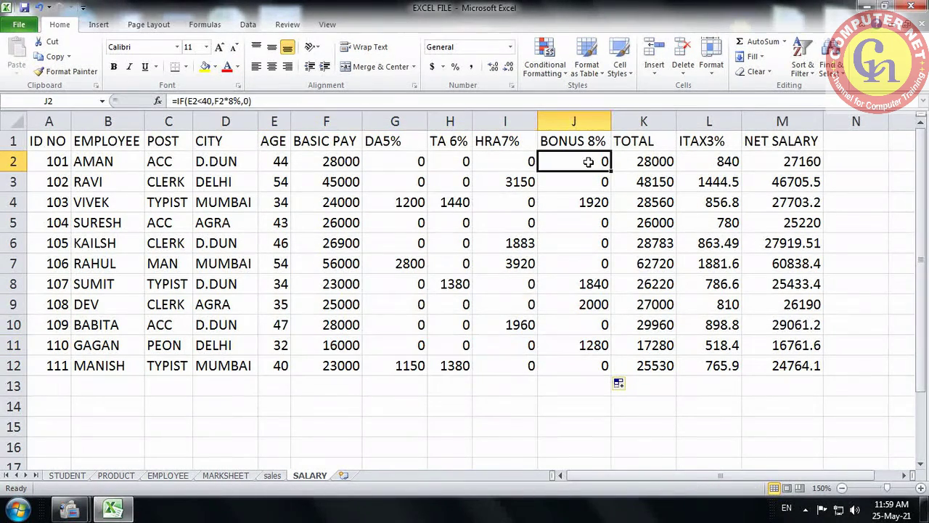
{"action": "left_click", "coordinate": [505, 161]}
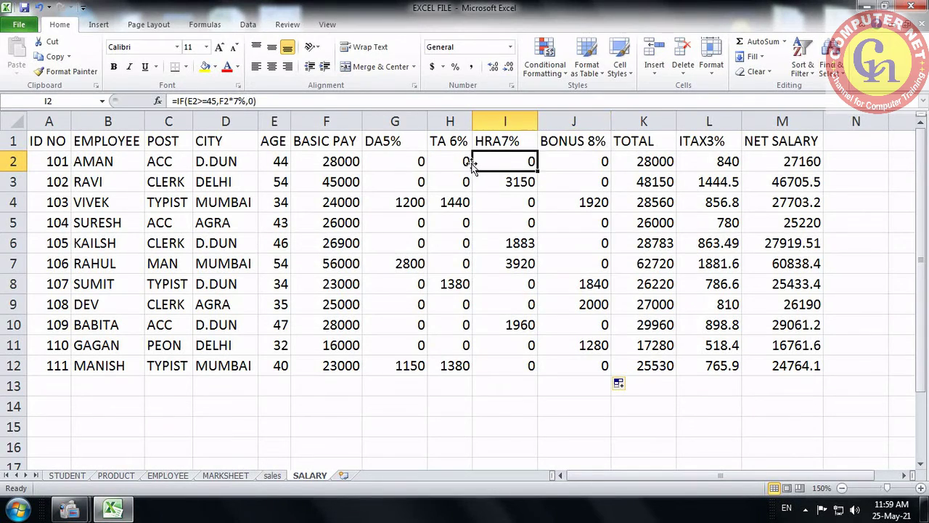
{"action": "left_click", "coordinate": [453, 161]}
{"action": "left_click", "coordinate": [392, 160]}
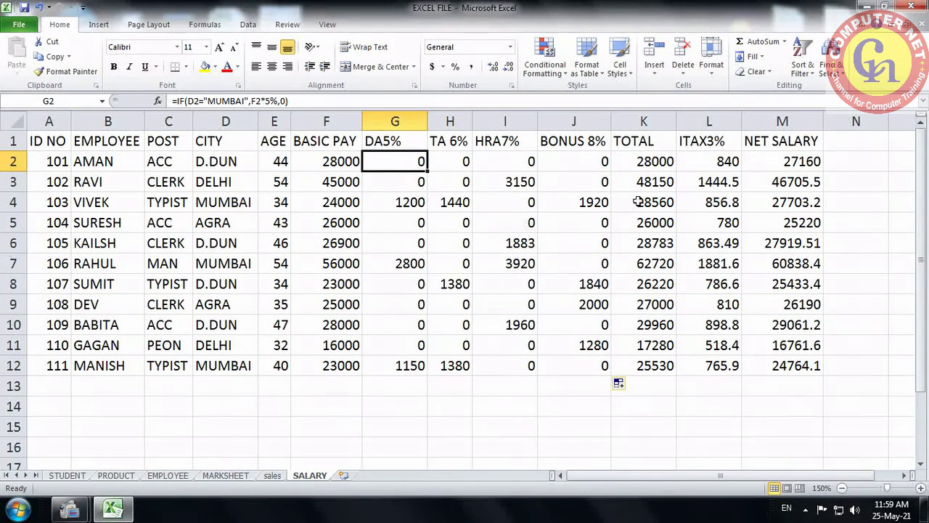
{"action": "left_click", "coordinate": [643, 162]}
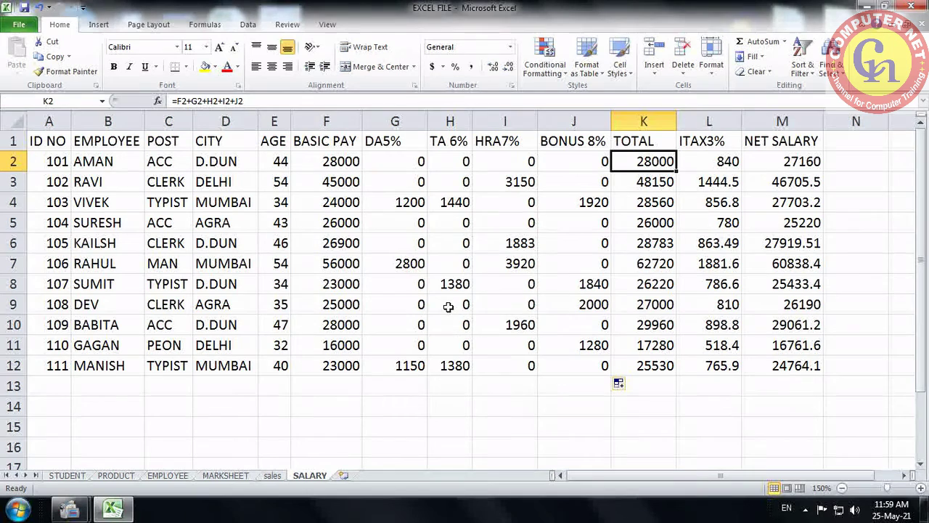
{"action": "left_click_drag", "start_coordinate": [392, 161], "coordinate": [565, 161]}
{"action": "left_click", "coordinate": [345, 163]}
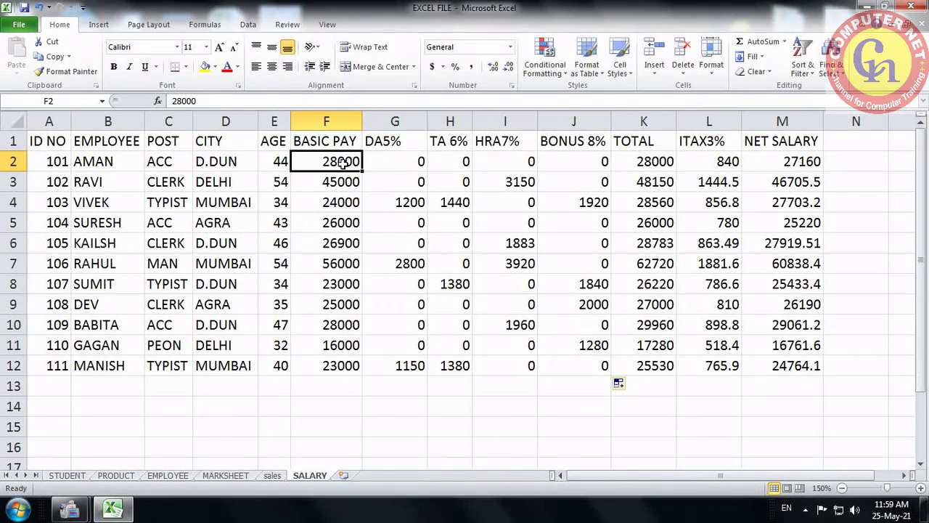
{"action": "left_click", "coordinate": [651, 163]}
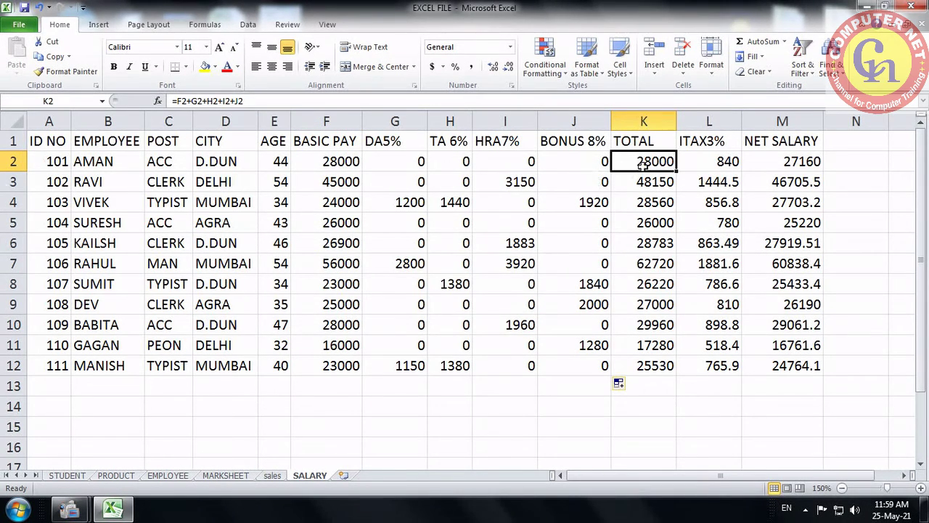
Examine the individual HRA, DA, TA and bonus amounts in rows 3, 4, 6 and 8, and the total formula in K2.
{"action": "left_click", "coordinate": [508, 182]}
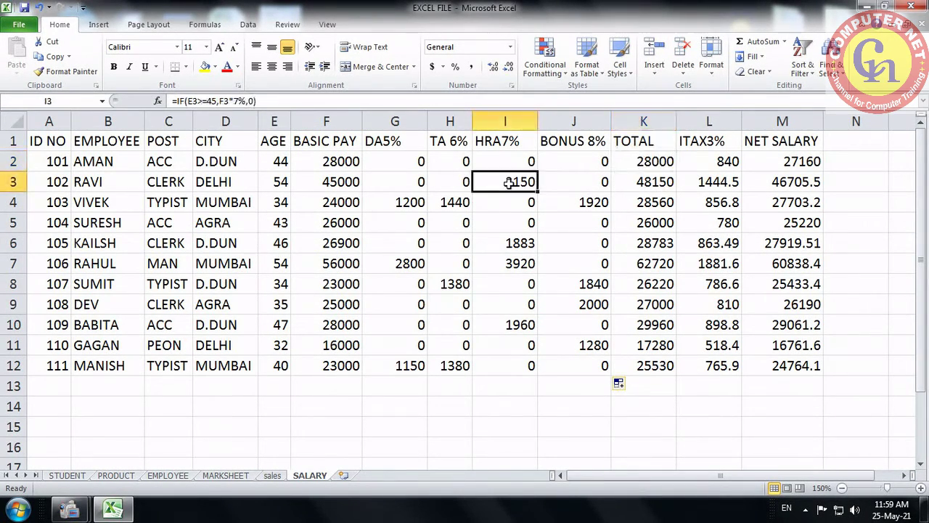
{"action": "left_click", "coordinate": [408, 204]}
{"action": "left_click", "coordinate": [463, 204]}
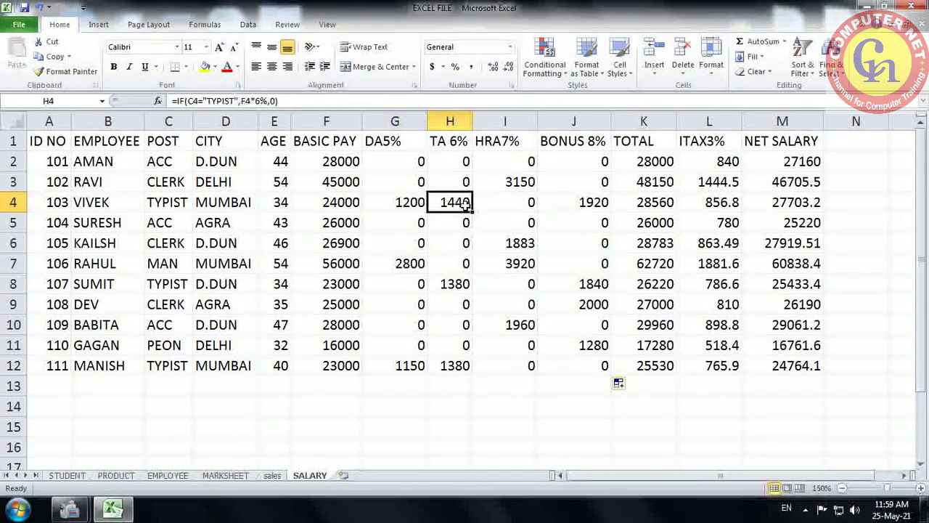
{"action": "left_click", "coordinate": [576, 202]}
{"action": "left_click", "coordinate": [517, 243]}
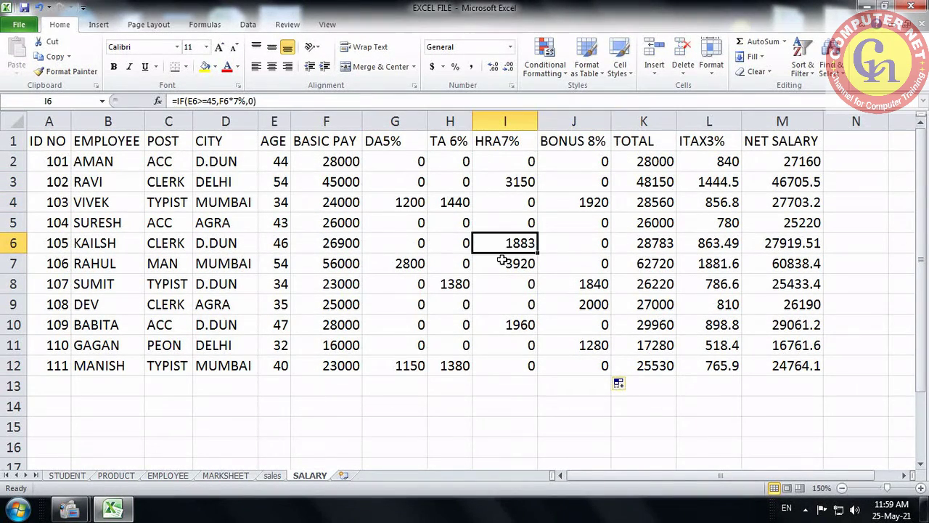
{"action": "left_click", "coordinate": [444, 284]}
{"action": "left_click", "coordinate": [571, 284]}
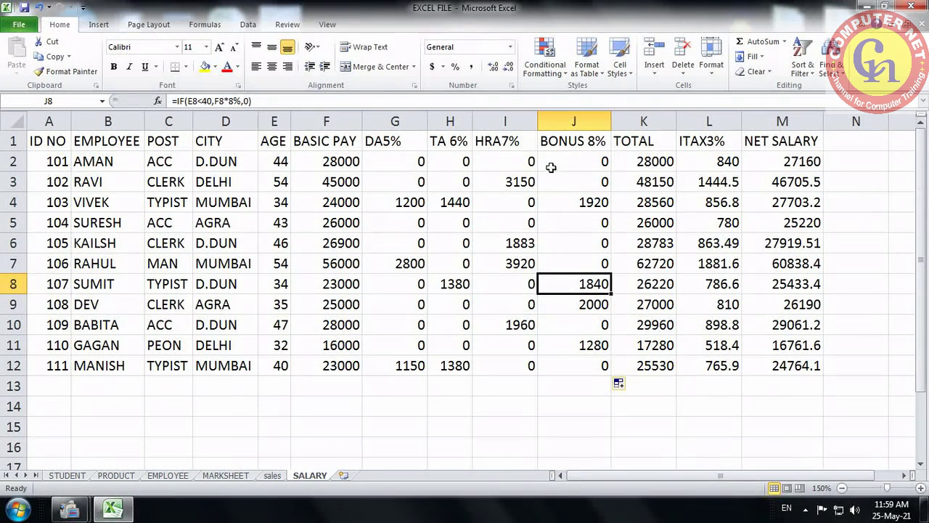
{"action": "left_click", "coordinate": [654, 164]}
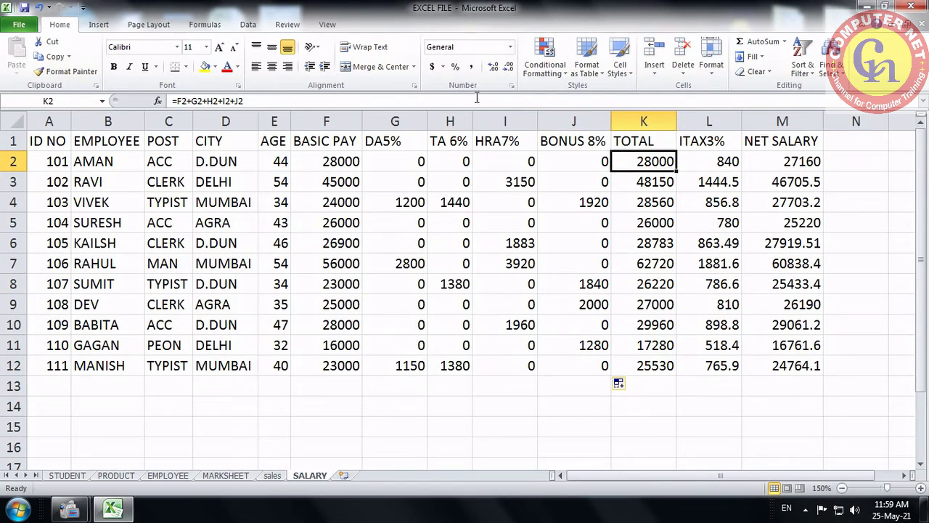
Clear the ITAX3% amounts in L2:L12 and set the basic pay in cell F10 to 36000.
{"action": "left_click_drag", "start_coordinate": [706, 164], "coordinate": [698, 364]}
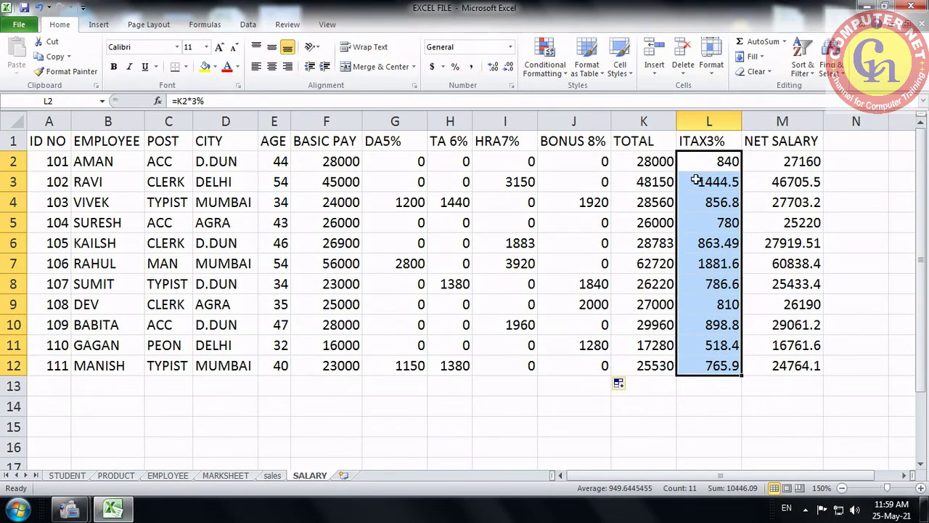
{"action": "key", "text": "Delete"}
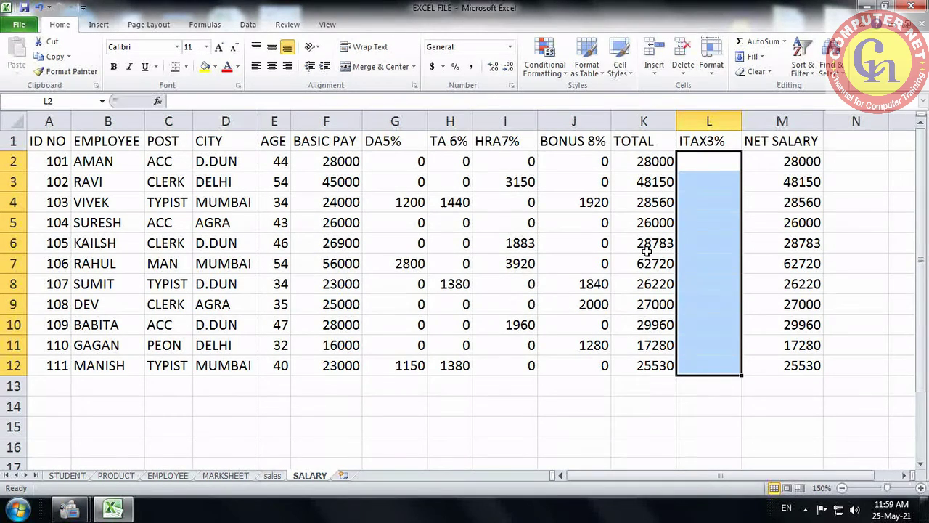
{"action": "left_click", "coordinate": [343, 324]}
{"action": "type", "text": "3"}
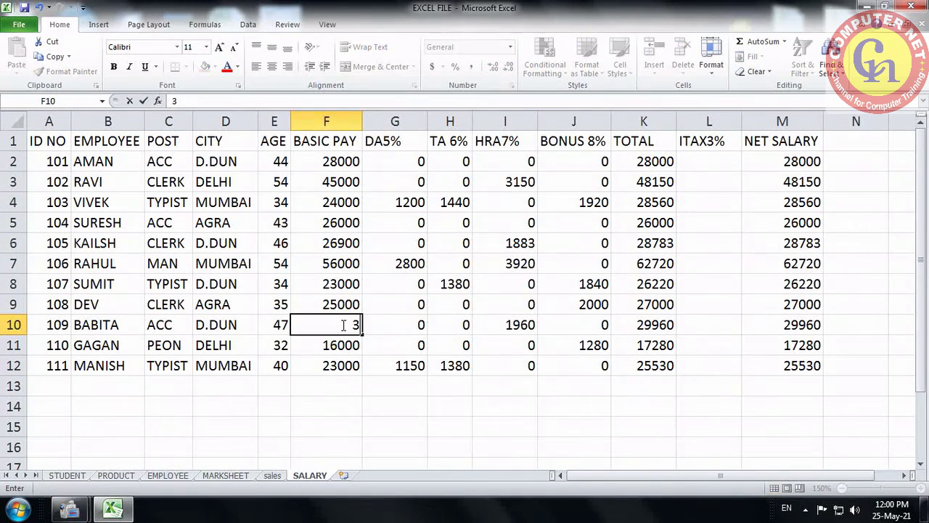
{"action": "type", "text": "6000"}
{"action": "key", "text": "Return"}
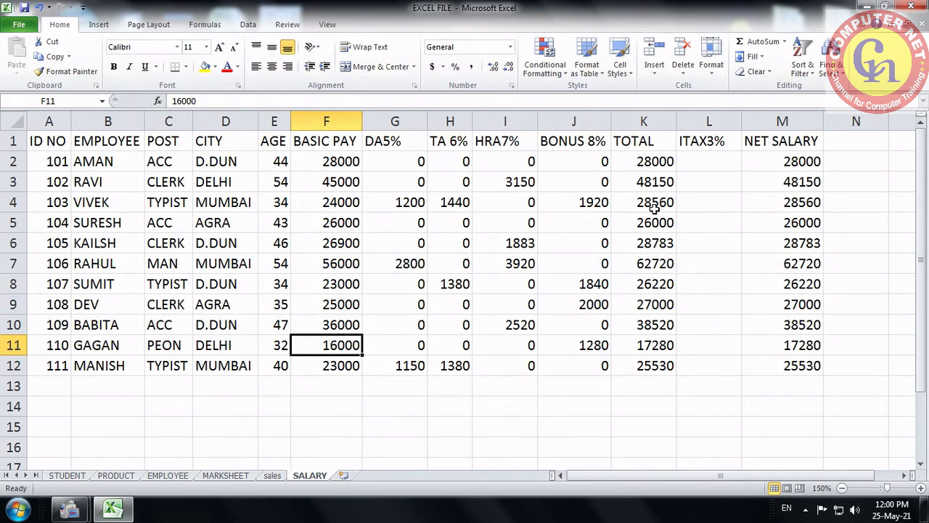
Enter the formula =IF(K2>=30000,K2*3%,0) in L2 to calculate 3% income tax on totals of at least 30000.
{"action": "left_click_drag", "start_coordinate": [646, 163], "coordinate": [643, 363]}
{"action": "left_click", "coordinate": [703, 160]}
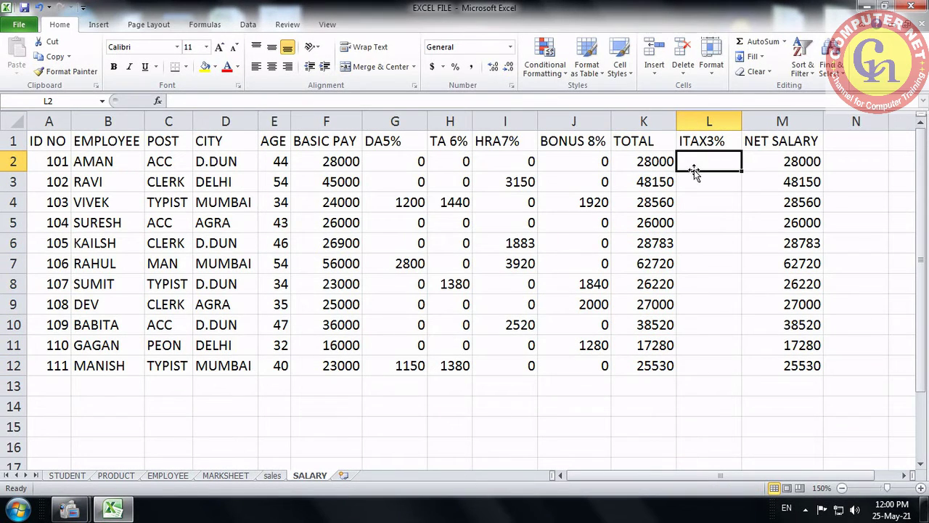
{"action": "type", "text": "=IF("}
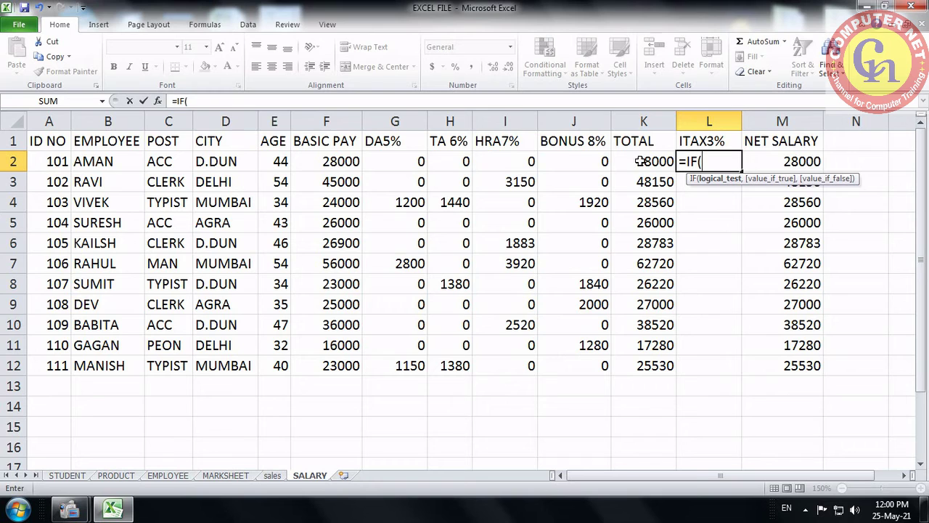
{"action": "left_click", "coordinate": [640, 161]}
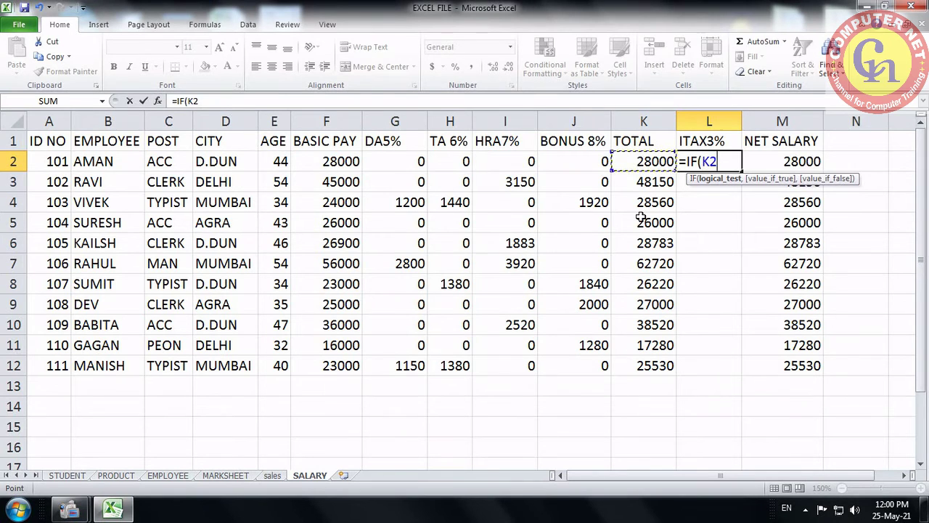
{"action": "type", "text": ">=30"}
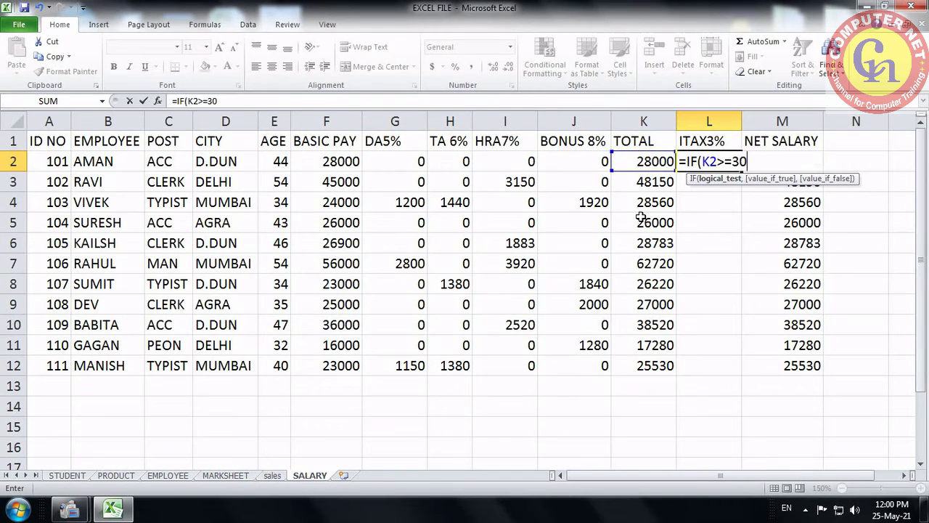
{"action": "type", "text": "000,"}
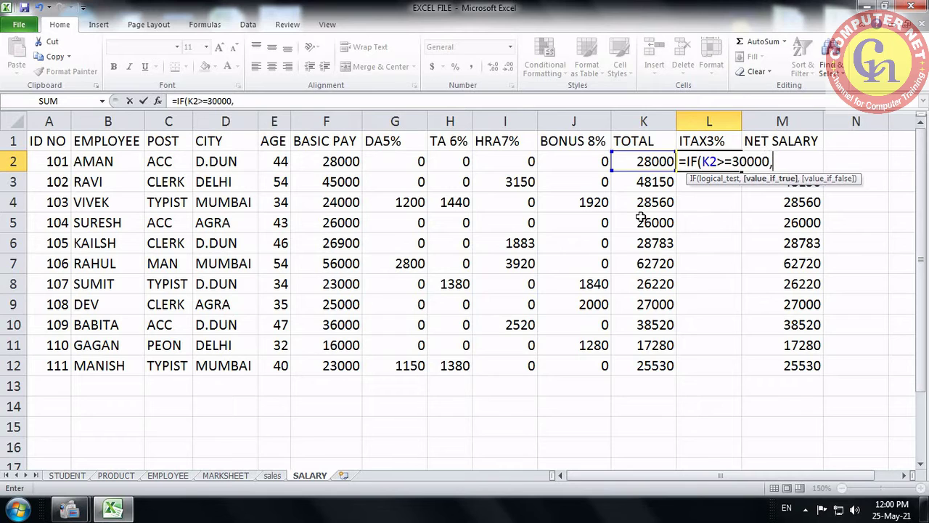
{"action": "left_click", "coordinate": [648, 161]}
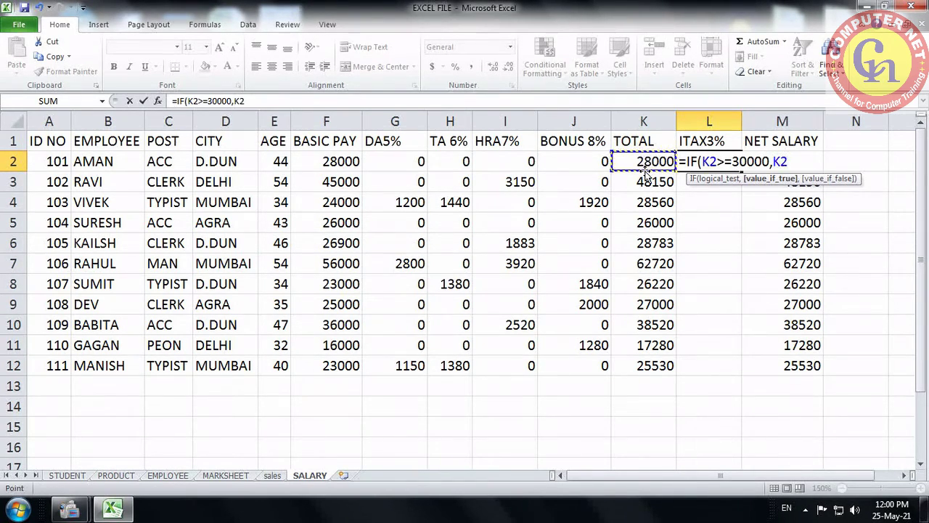
{"action": "type", "text": "*3"}
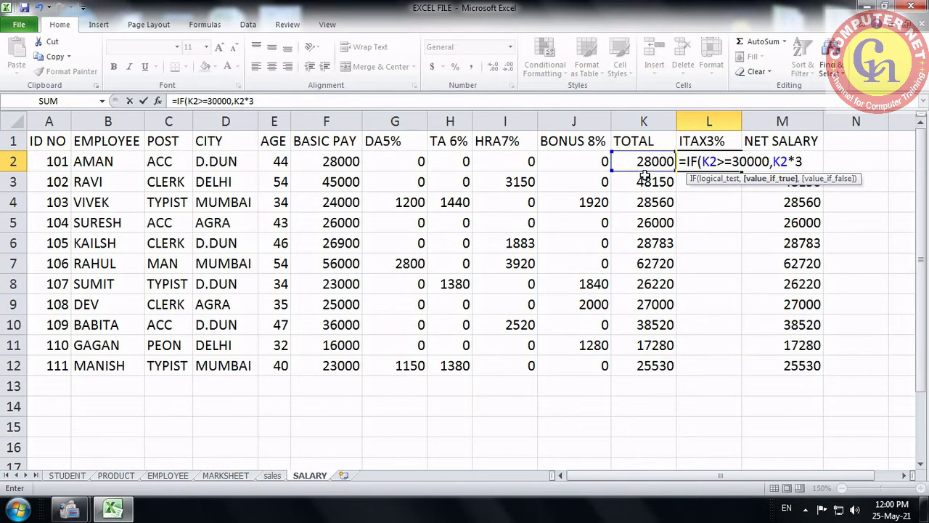
{"action": "type", "text": "%,0)"}
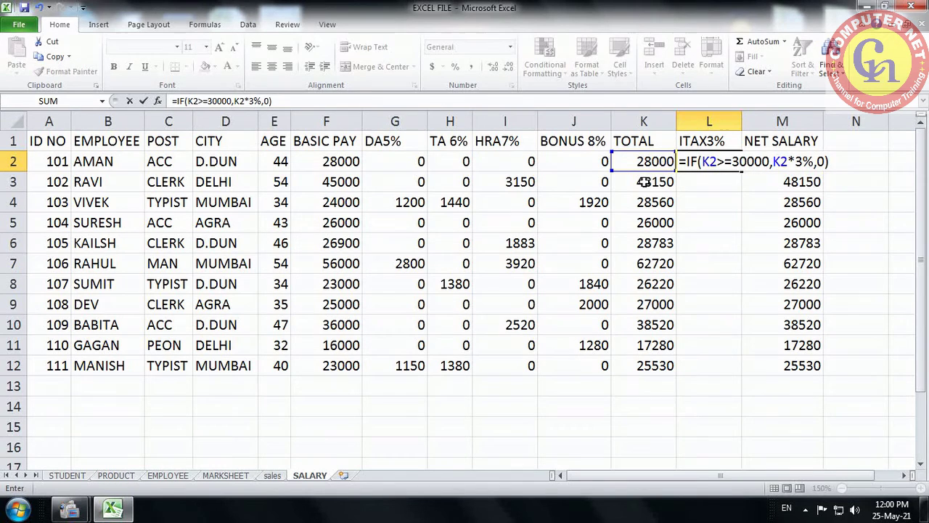
{"action": "key", "text": "Return"}
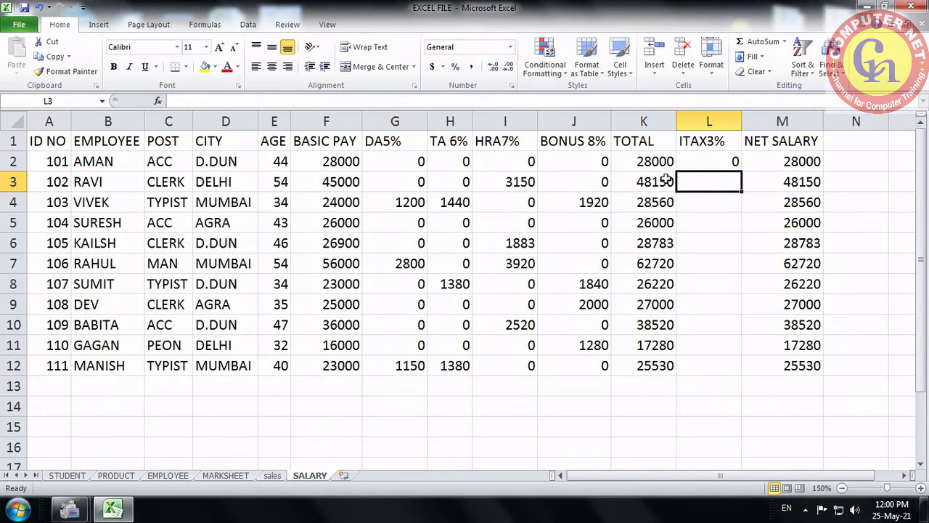
Fill the income tax formula from L2 down to L12 and compare the total with the tax in rows 3, 7 and 10.
{"action": "left_click", "coordinate": [651, 163]}
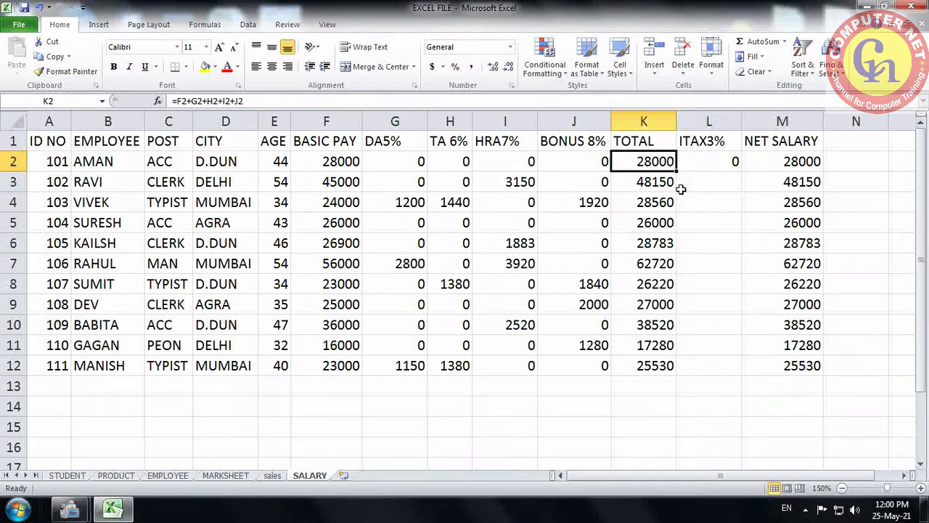
{"action": "left_click", "coordinate": [716, 164]}
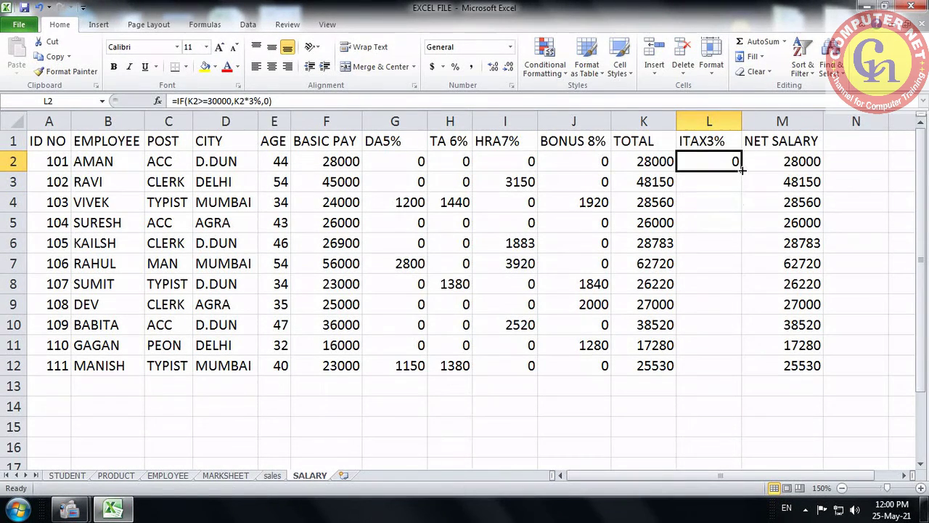
{"action": "left_click_drag", "start_coordinate": [744, 168], "coordinate": [729, 368]}
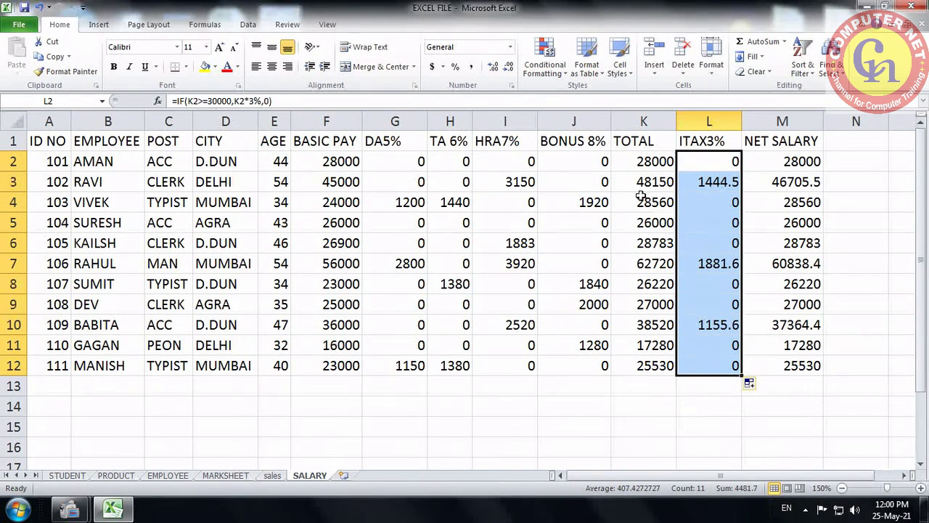
{"action": "left_click_drag", "start_coordinate": [636, 179], "coordinate": [703, 182]}
{"action": "left_click_drag", "start_coordinate": [652, 260], "coordinate": [694, 269]}
{"action": "left_click", "coordinate": [659, 324]}
{"action": "left_click_drag", "start_coordinate": [659, 324], "coordinate": [706, 323]}
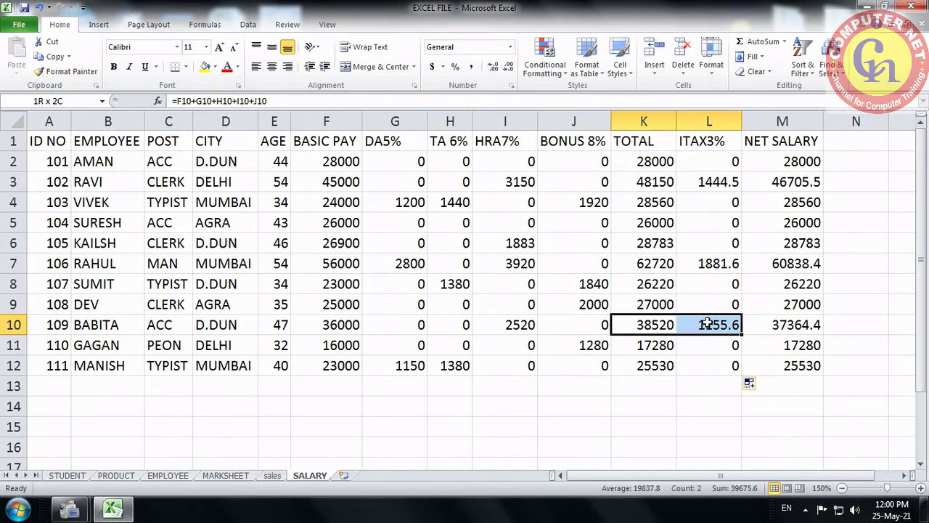
Review the net salary and income tax formulas in rows 2 and 7 to see how the tax is subtracted from the total.
{"action": "left_click", "coordinate": [774, 163]}
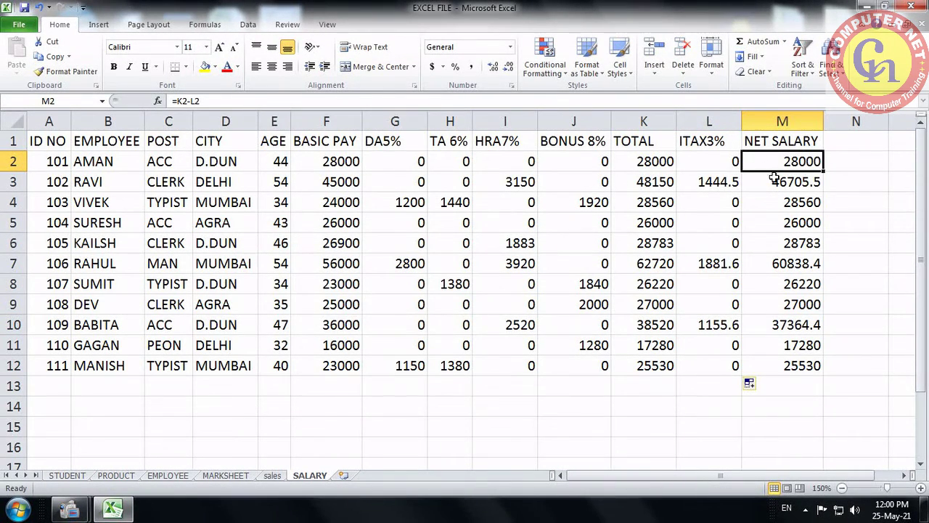
{"action": "left_click", "coordinate": [715, 162]}
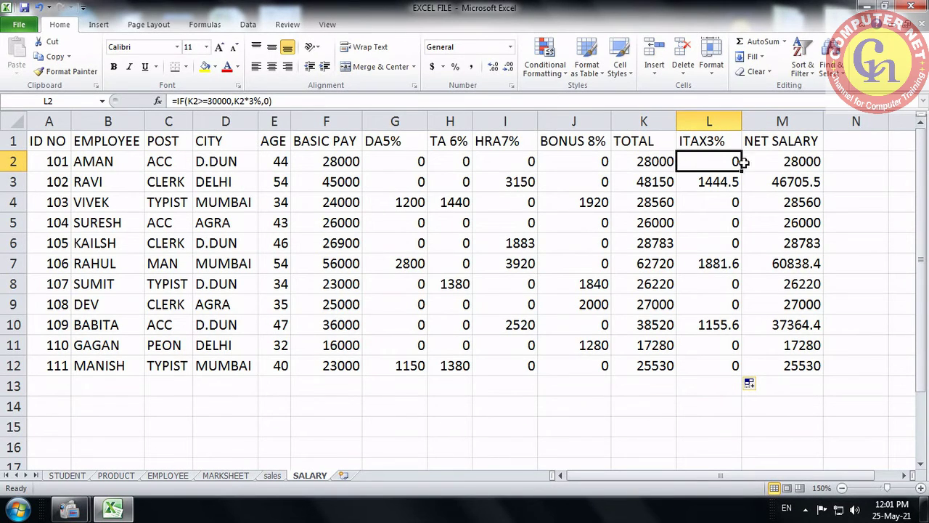
{"action": "left_click", "coordinate": [714, 267]}
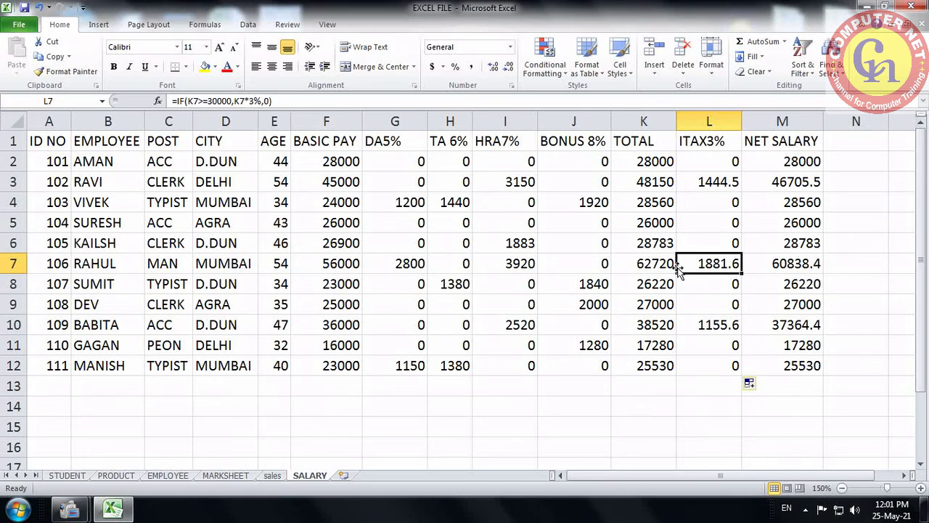
{"action": "left_click", "coordinate": [780, 266]}
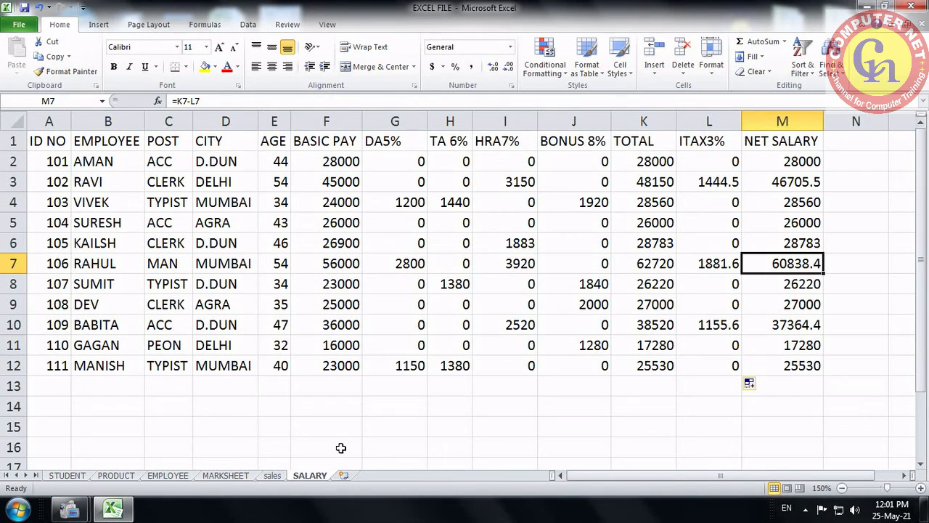
Look over the finished IF results on the MARKSHEET and sales sheets and return to the SALARY sheet.
{"action": "left_click", "coordinate": [225, 476]}
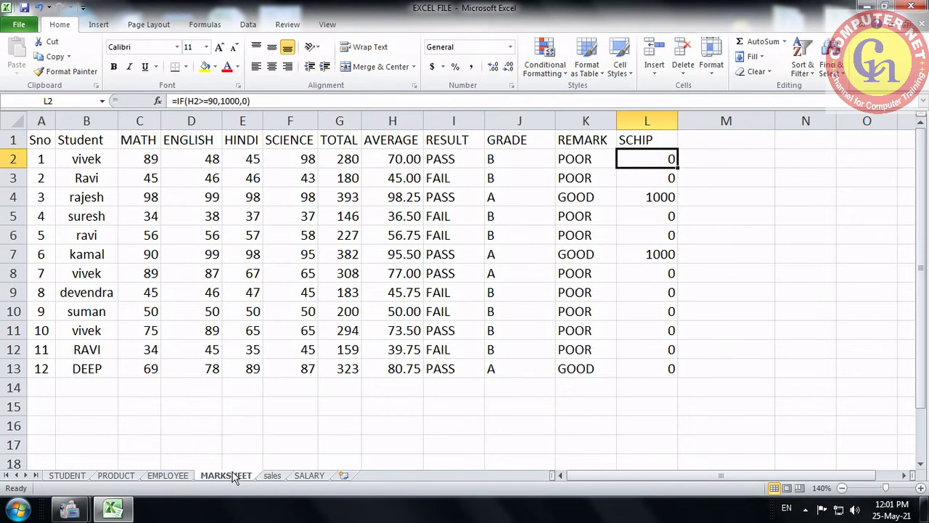
{"action": "left_click", "coordinate": [272, 477]}
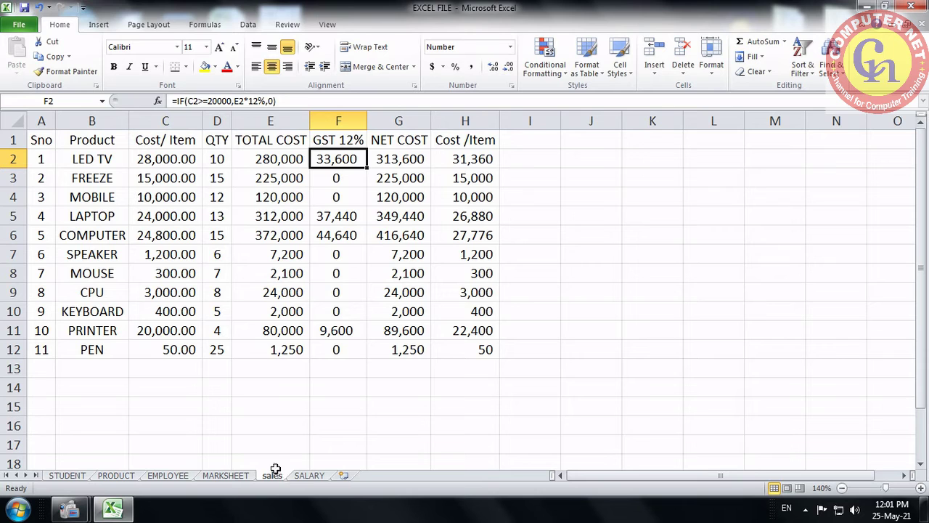
{"action": "left_click", "coordinate": [309, 476]}
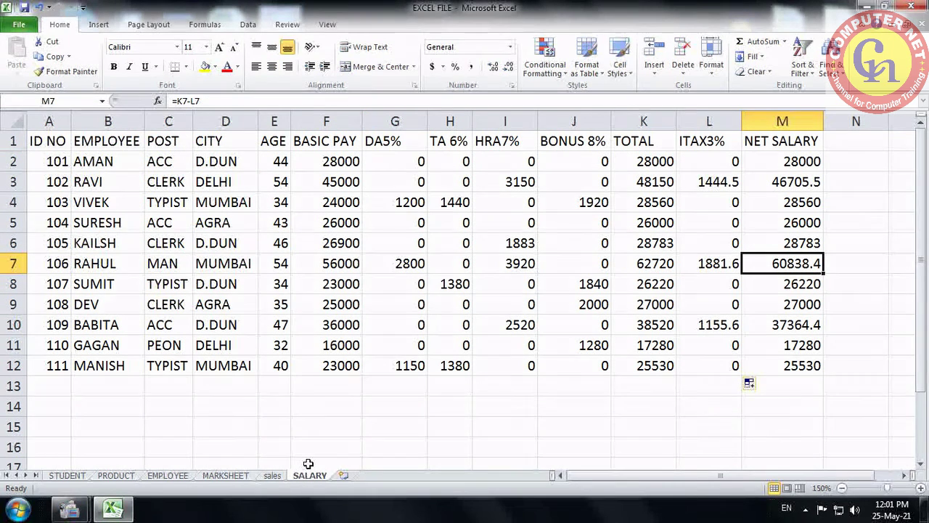